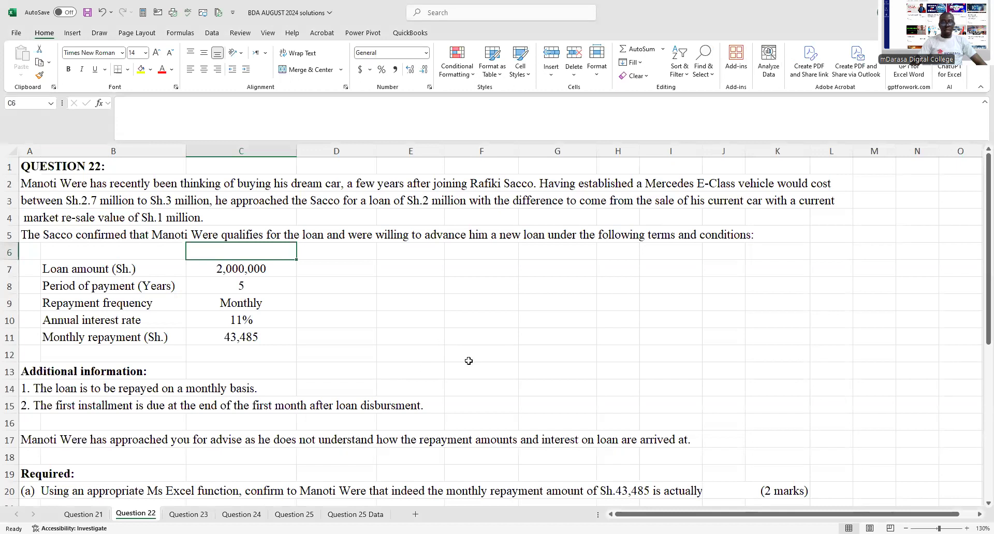
- Widen column I to show requirement (a) in full and column D to fit the "Charged Amount" heading
scroll(469, 361, "down", 1)
scroll(468, 360, "up", 1)
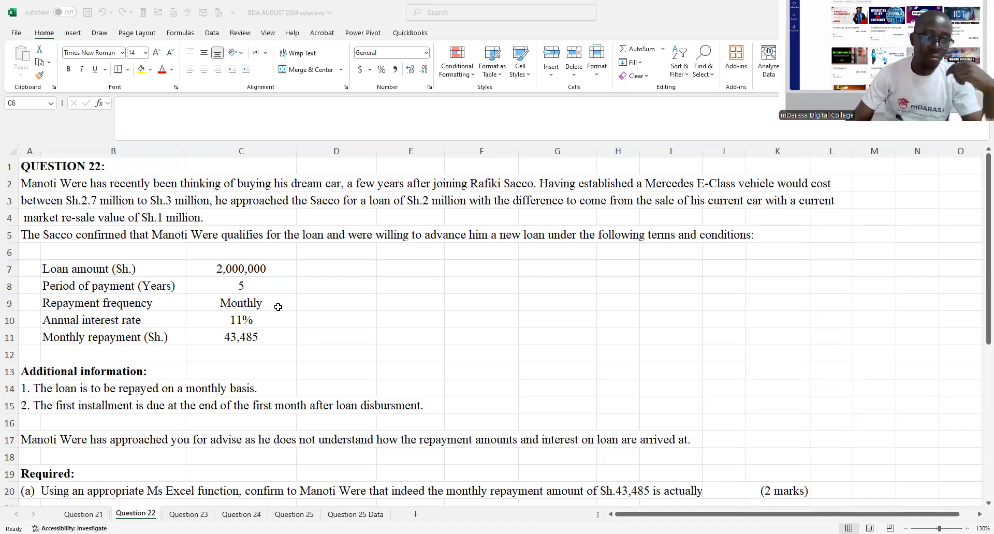
left_click(264, 297)
scroll(264, 298, "down", 3)
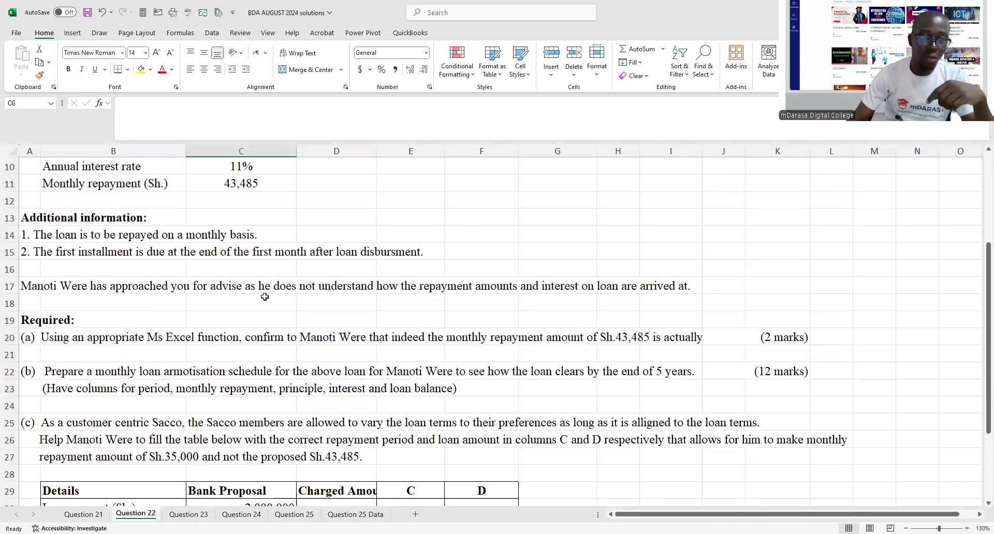
left_click(80, 234)
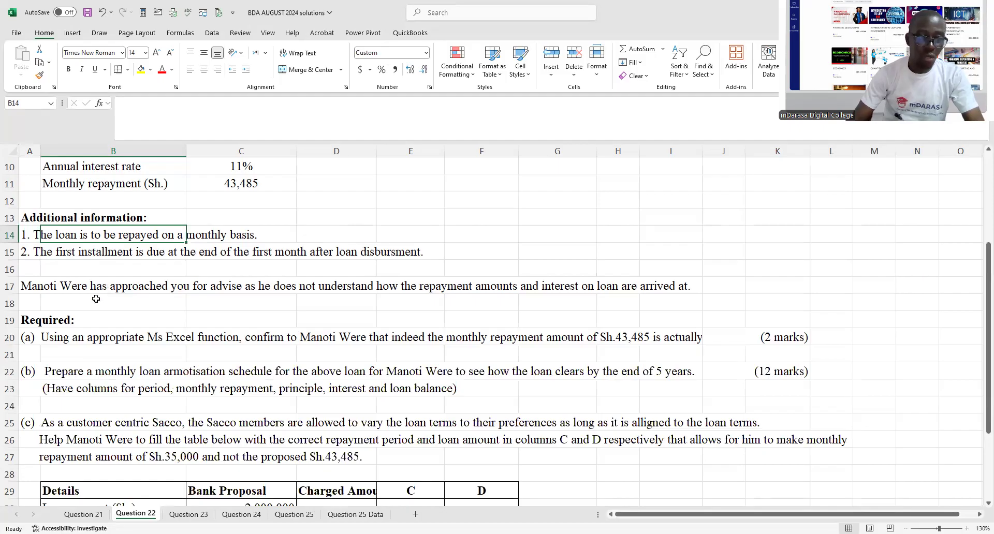
scroll(96, 299, "down", 2)
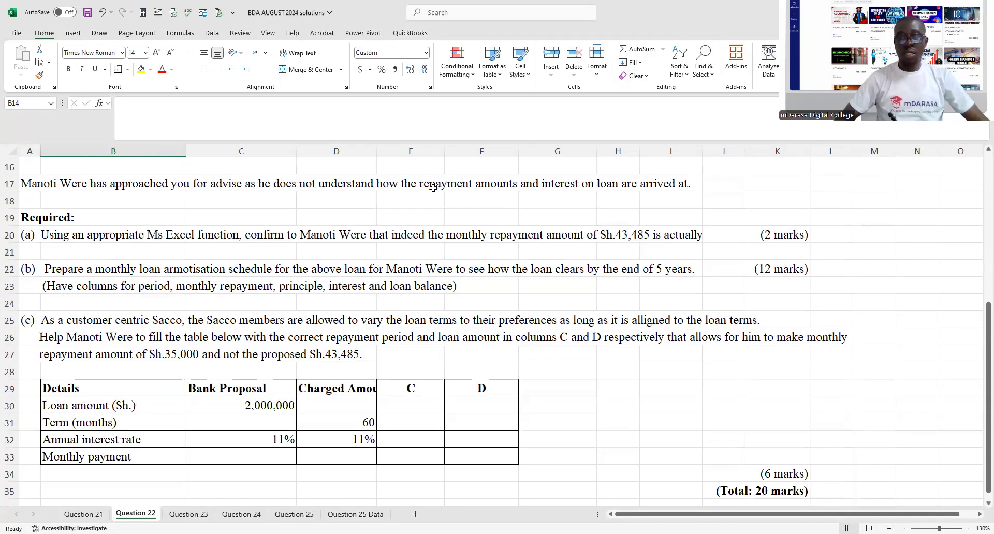
left_click_drag(703, 150, 801, 165)
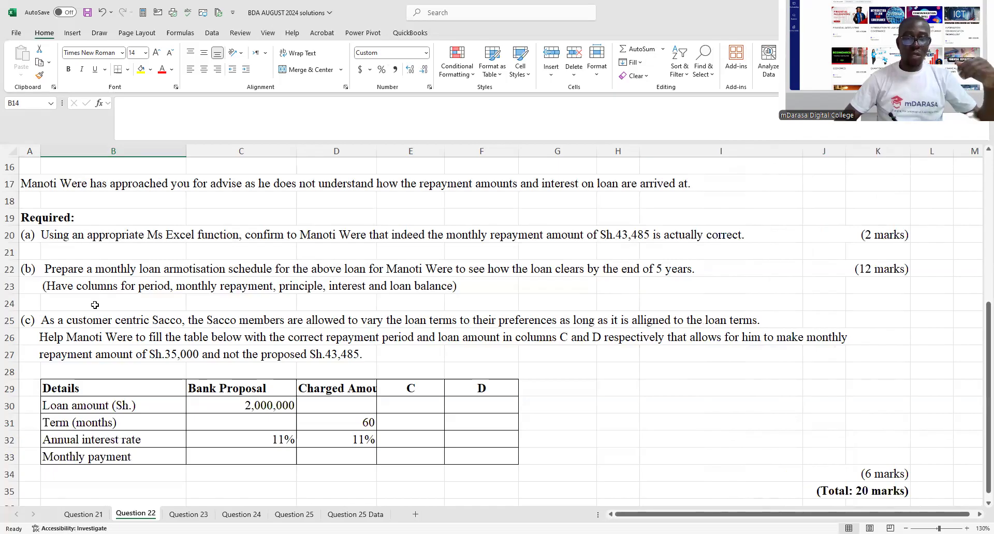
scroll(95, 305, "down", 2)
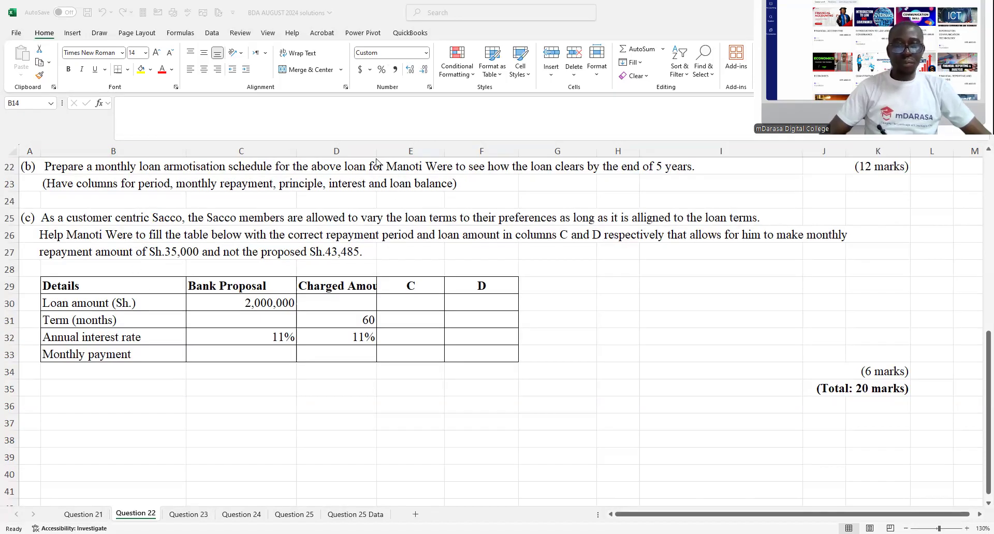
left_click_drag(372, 151, 407, 163)
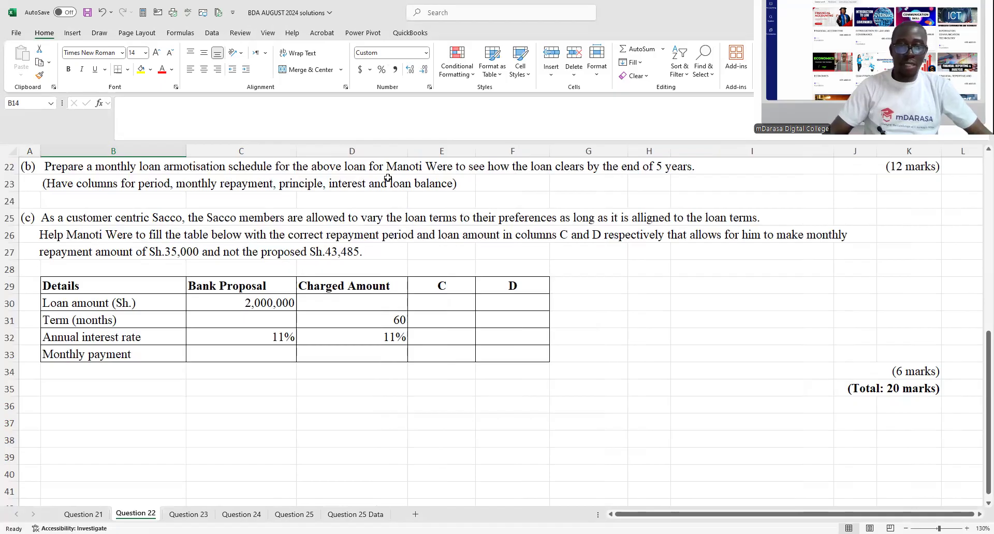
- Examine the empty C and D columns of the loan terms table and the requirements above it
left_click(423, 312)
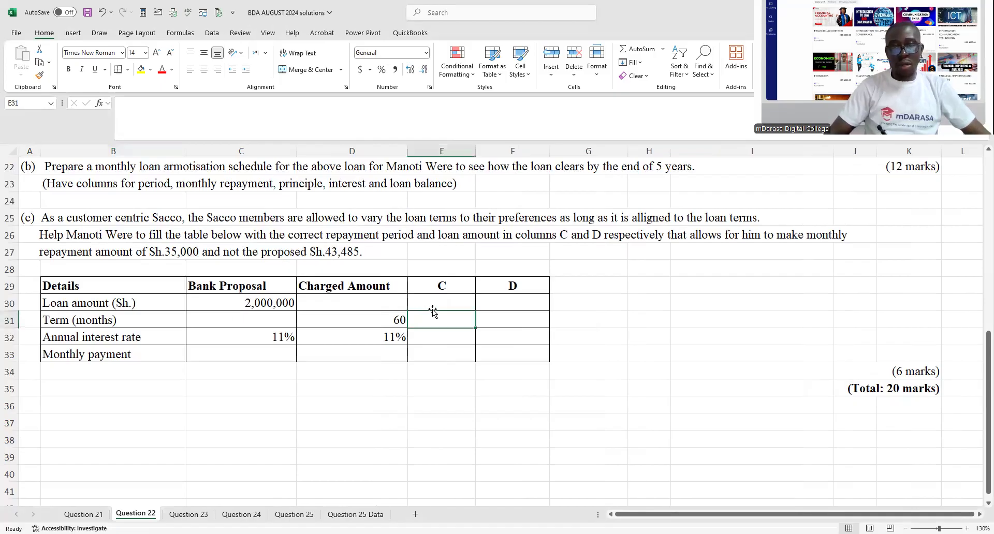
left_click(497, 298)
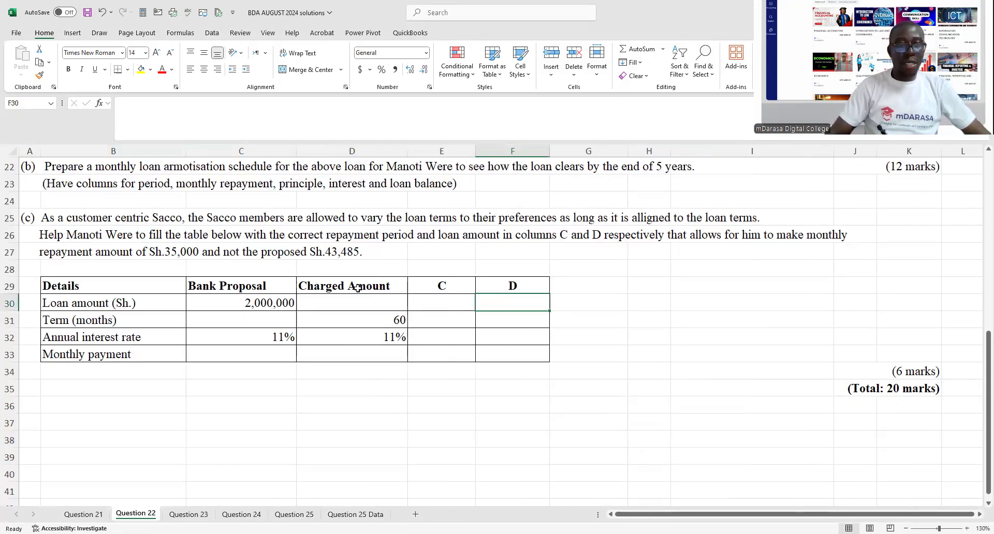
scroll(357, 288, "up", 1)
scroll(358, 288, "up", 4)
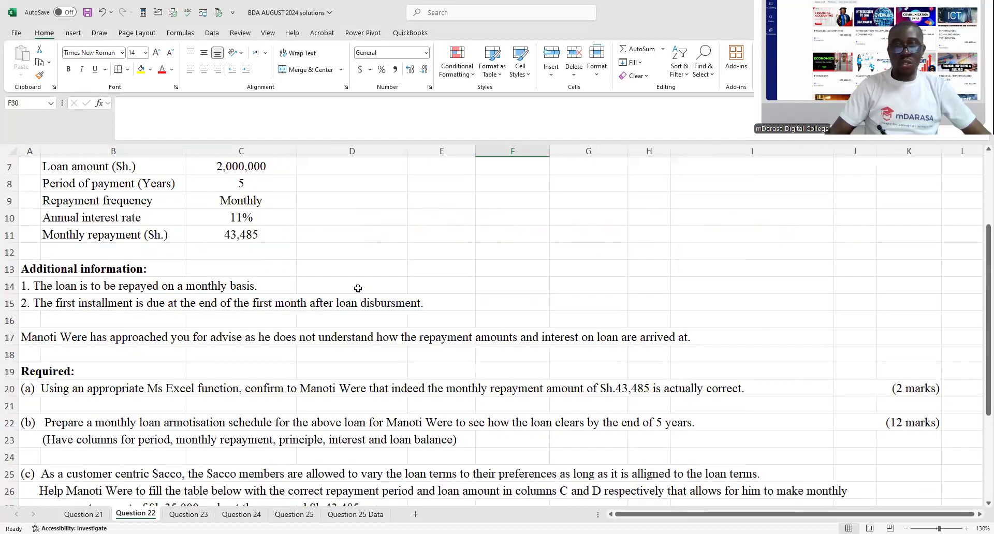
scroll(358, 288, "down", 3)
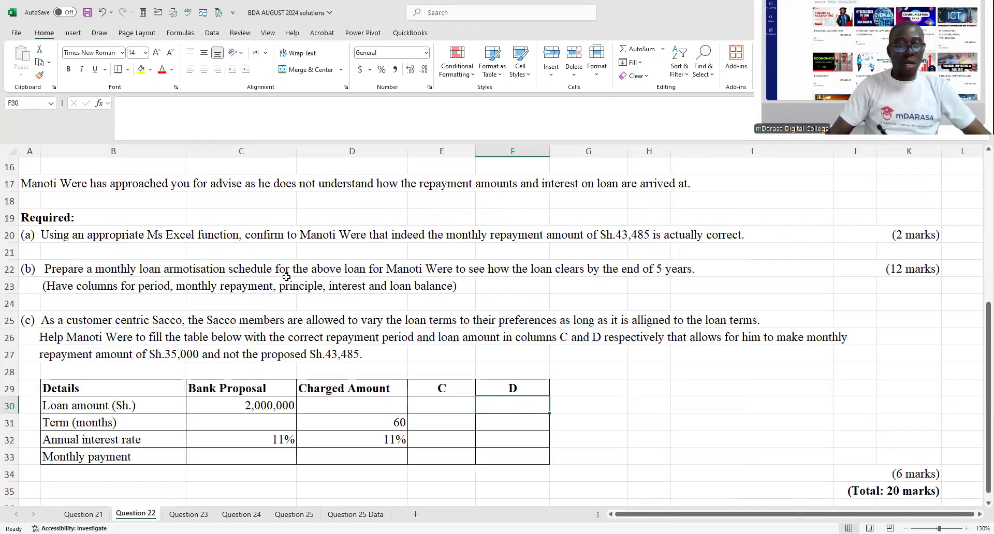
scroll(287, 277, "up", 3)
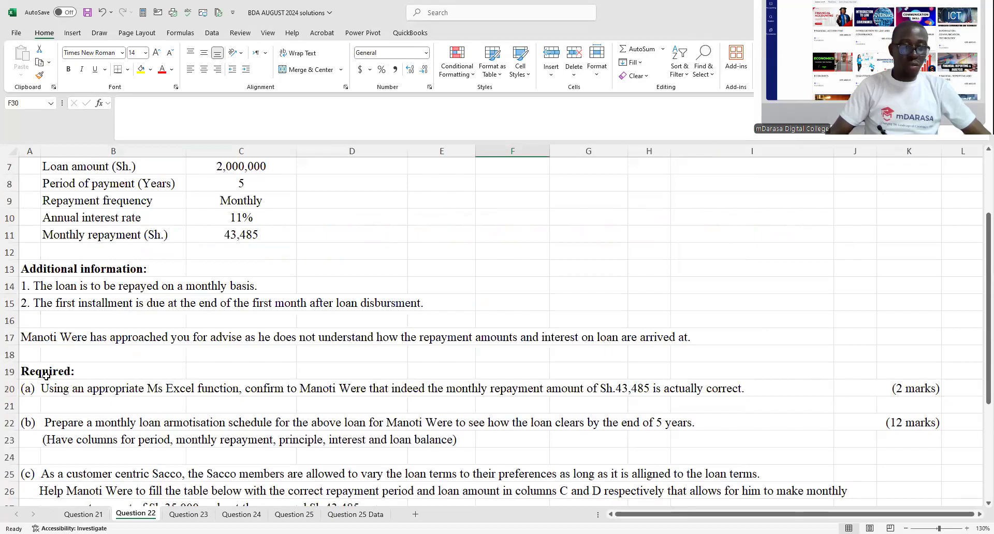
- Copy the text of requirement (a) from row 20 into row 38, below the question
left_click_drag(42, 387, 743, 392)
key("ctrl+c")
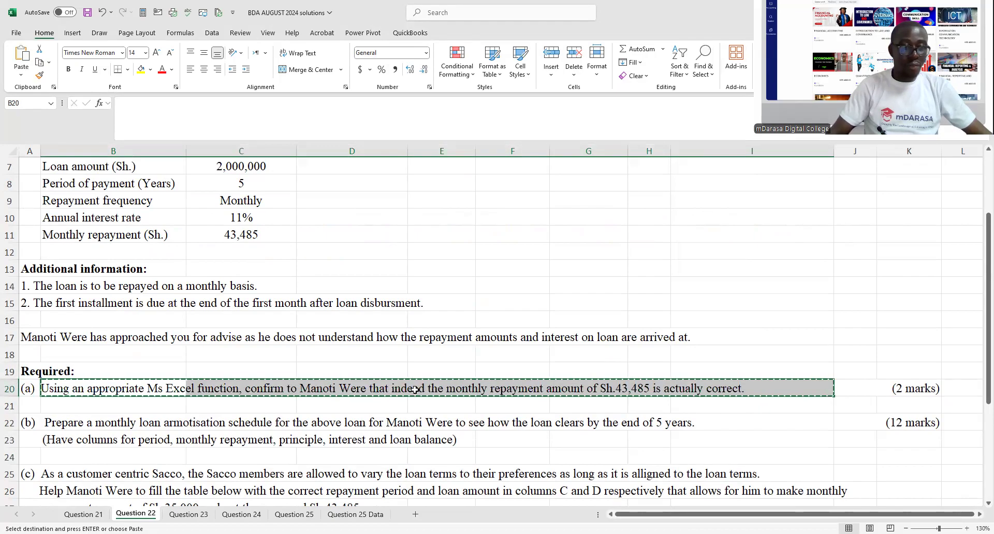
left_click_drag(33, 386, 735, 383)
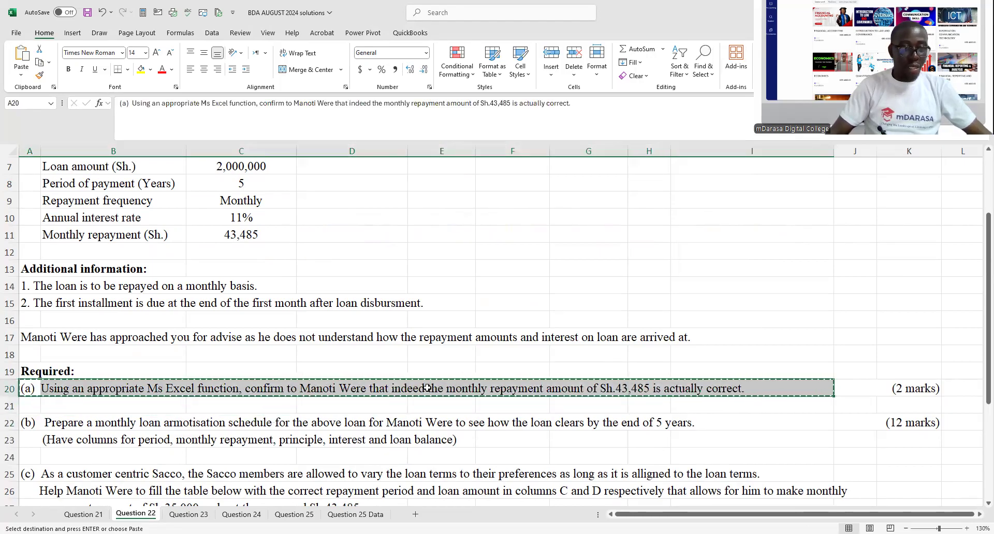
scroll(187, 445, "down", 6)
left_click(67, 386)
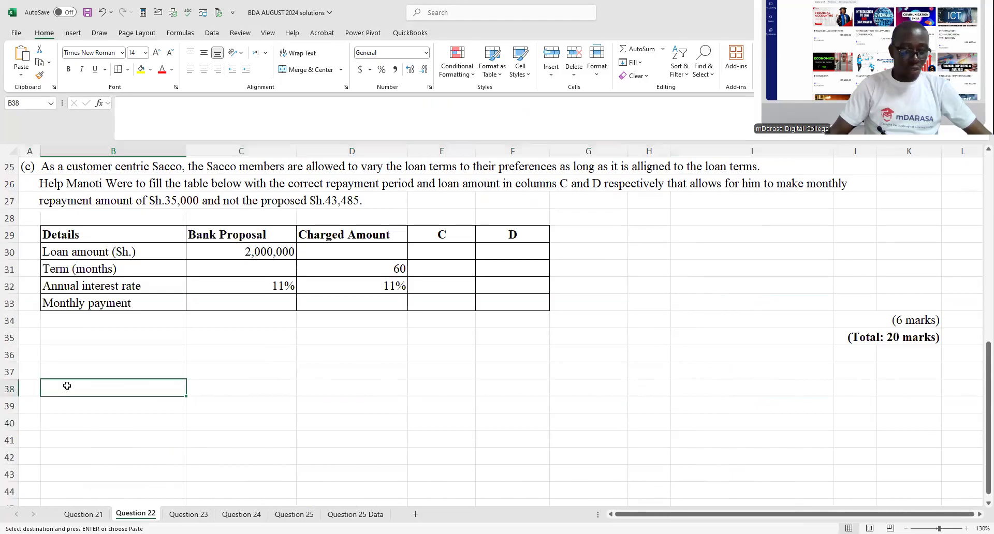
key("ctrl+v")
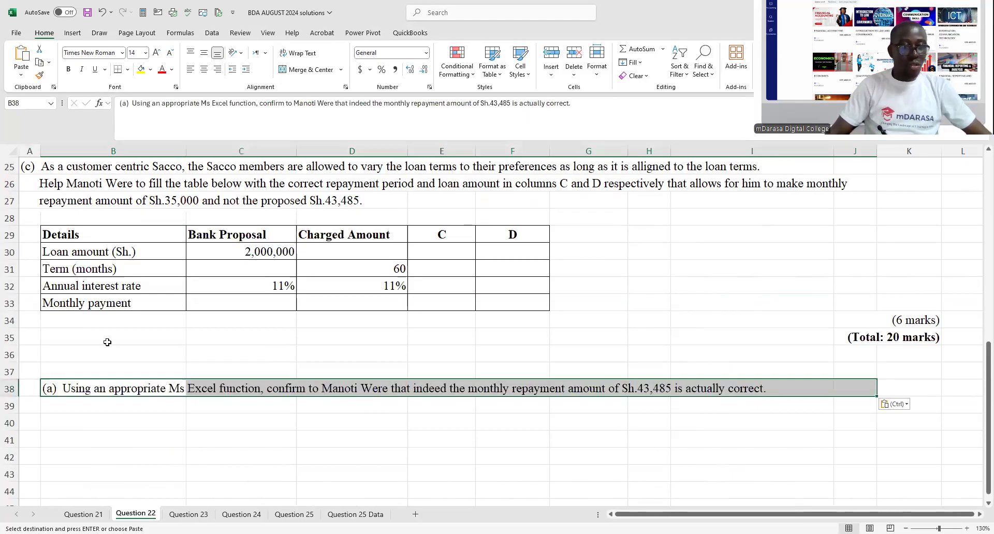
- Move the copied requirement (a) so it starts in A38 and fill it with yellow
scroll(109, 335, "up", 4)
scroll(108, 337, "down", 3)
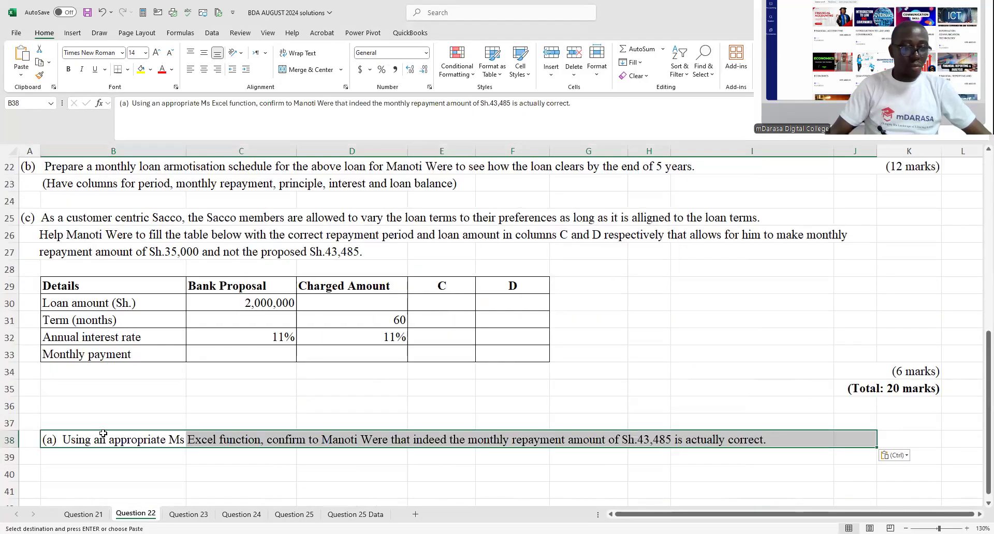
left_click_drag(103, 432, 29, 437)
left_click(141, 69)
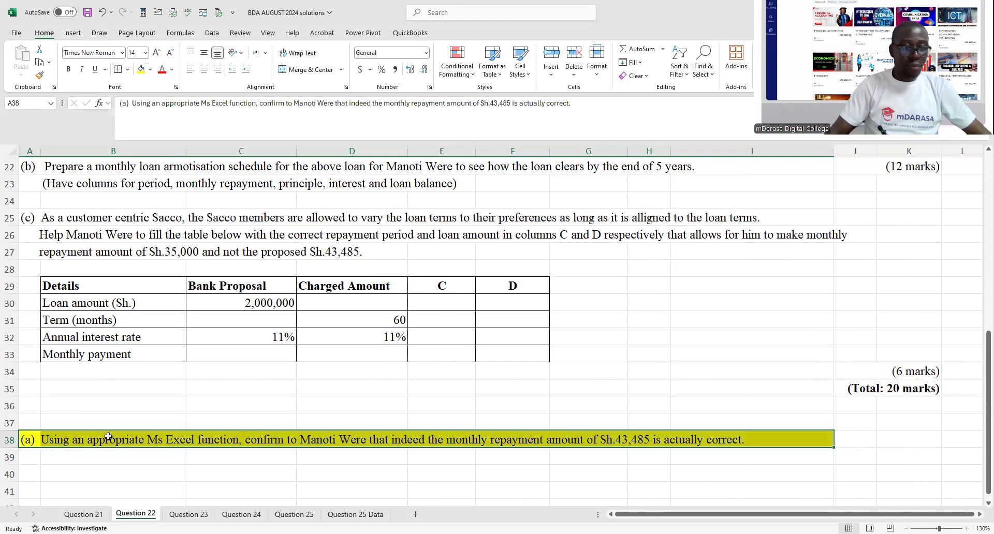
- Enter the heading SOLUTION in B37, just above the highlighted requirement
left_click(112, 421)
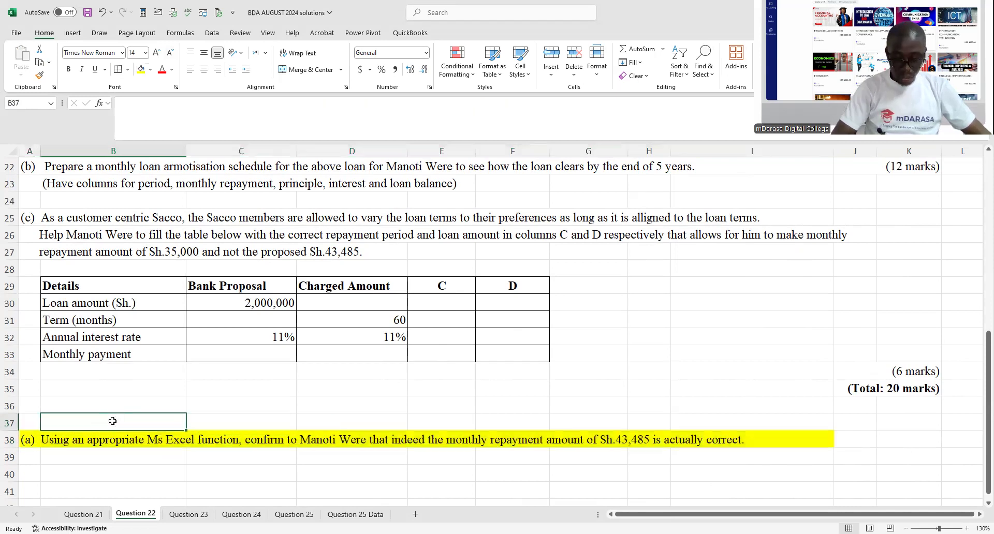
type("SOLUTION")
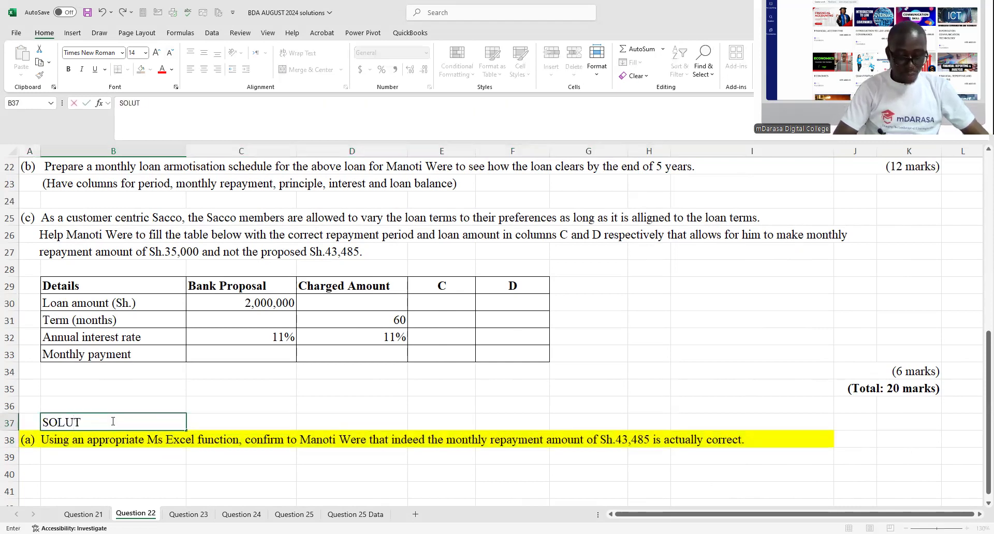
left_click(444, 368)
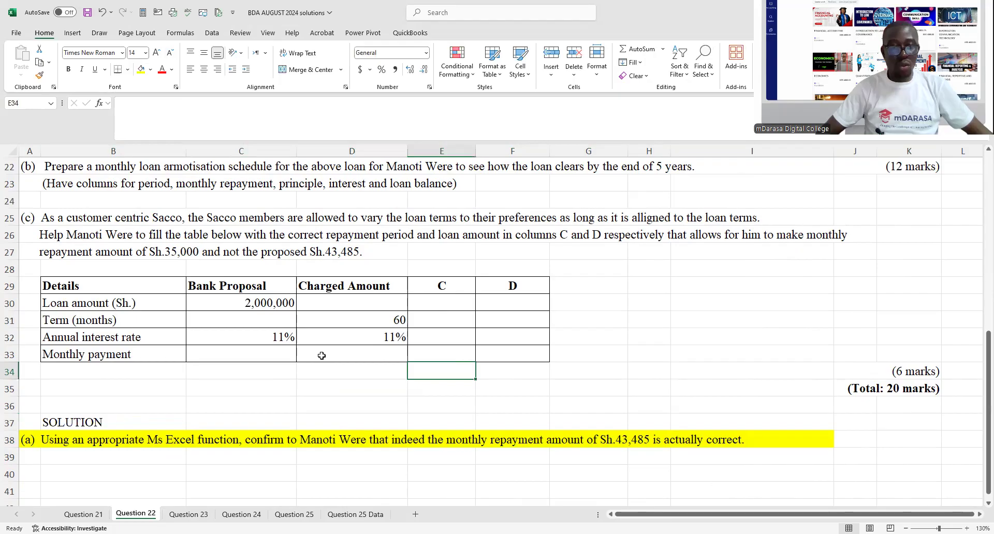
- Copy the loan terms from B7:C11, loan amount through monthly repayment, and paste them starting at B40
scroll(343, 319, "up", 1)
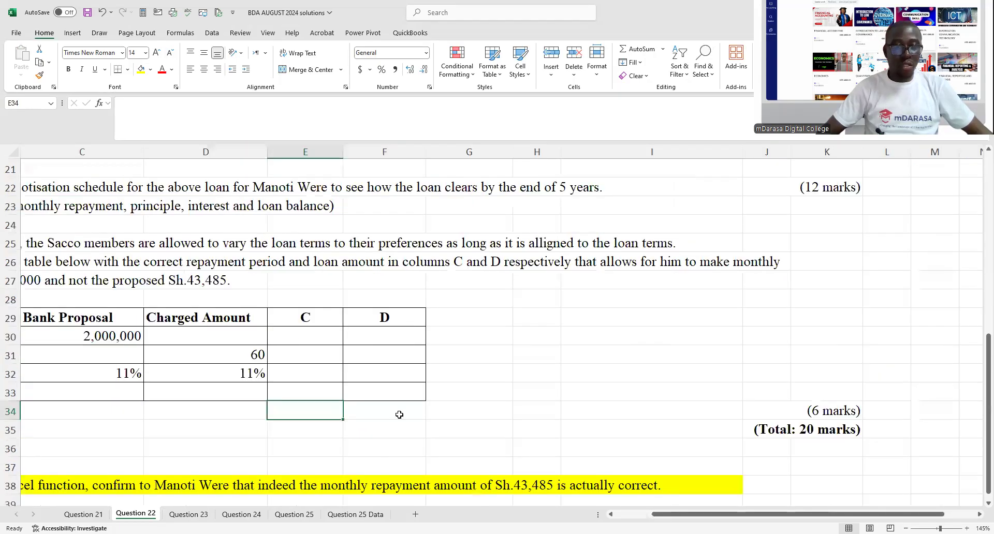
left_click_drag(693, 514, 574, 500)
scroll(262, 334, "down", 2)
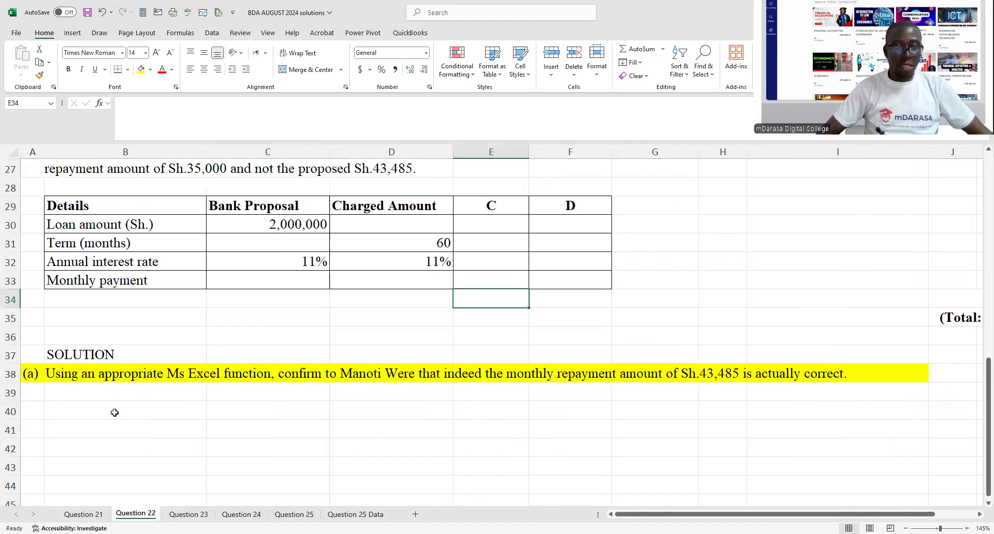
left_click(114, 413)
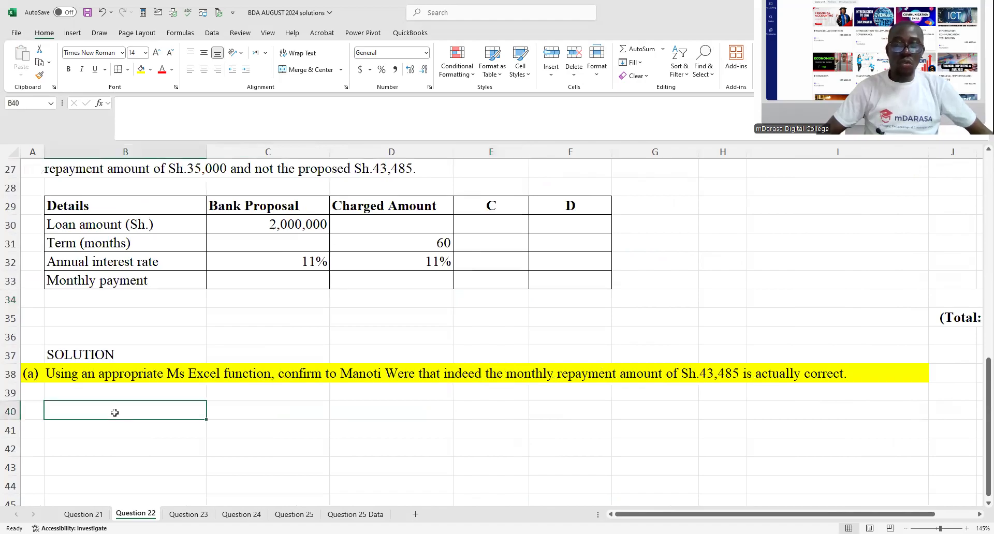
scroll(155, 354, "up", 8)
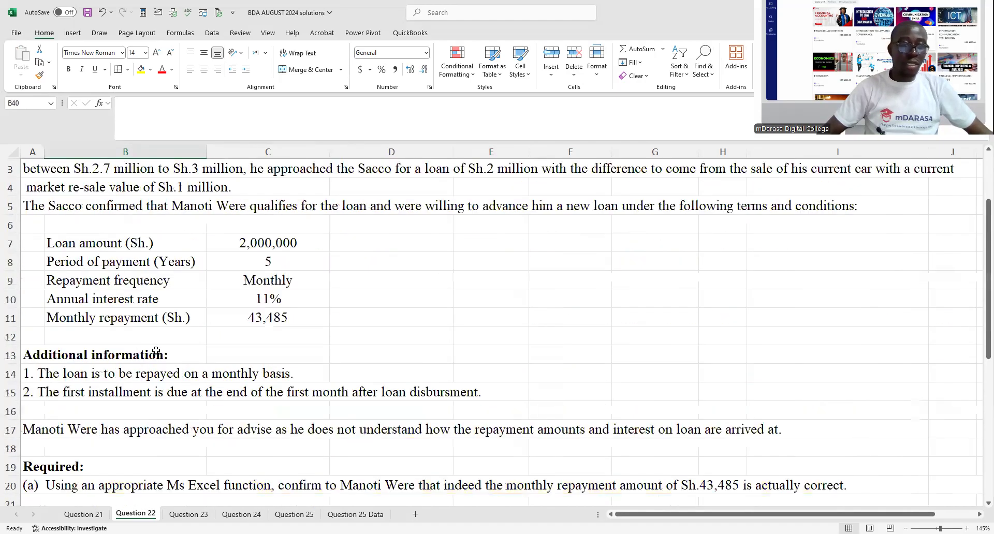
scroll(66, 282, "up", 1)
left_click_drag(66, 283, 264, 354)
key("ctrl+c")
scroll(219, 406, "down", 8)
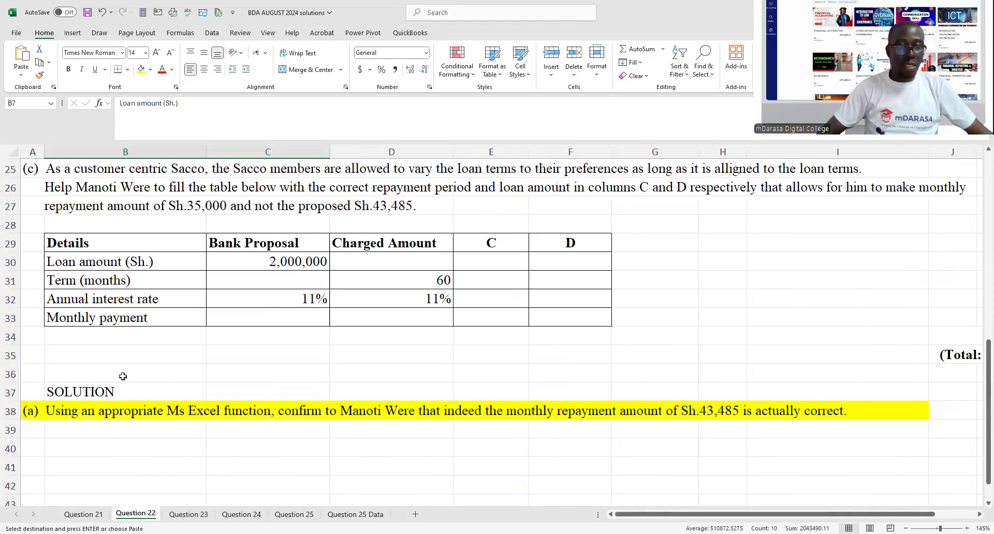
scroll(84, 338, "down", 2)
left_click(84, 338)
key("ctrl+v")
scroll(185, 371, "down", 2)
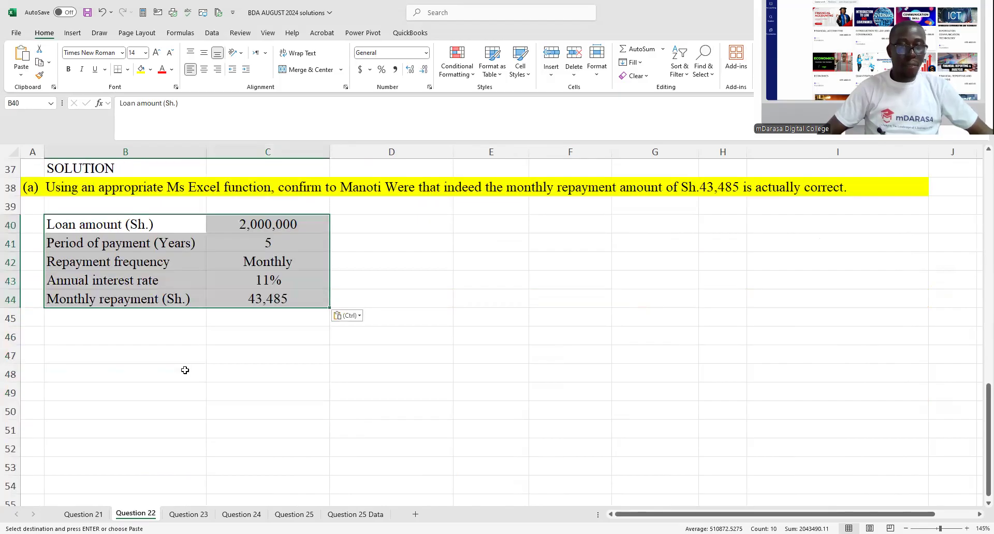
- Replace the copied repayment frequency in C42 with the formula =C41*12 to calculate the number of months
left_click(184, 293)
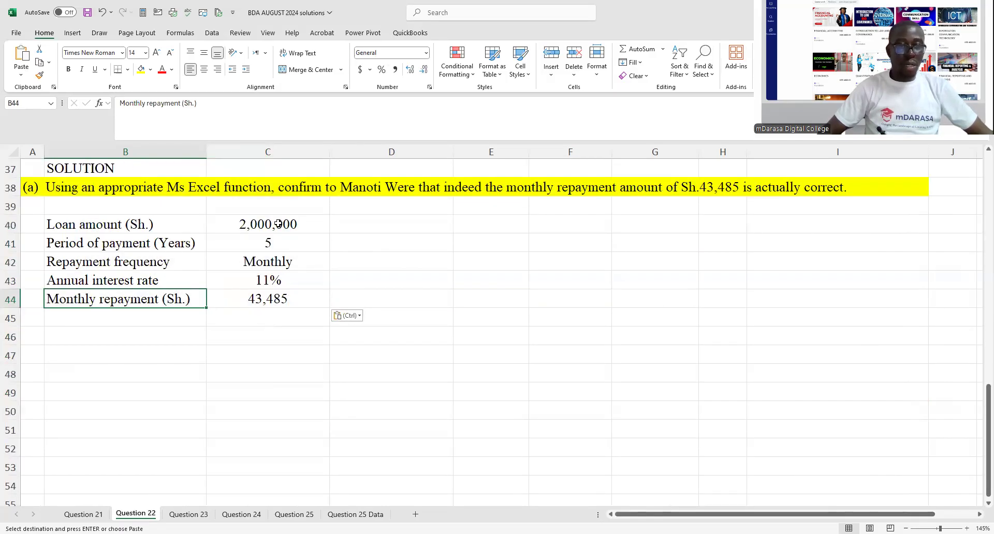
left_click(264, 263)
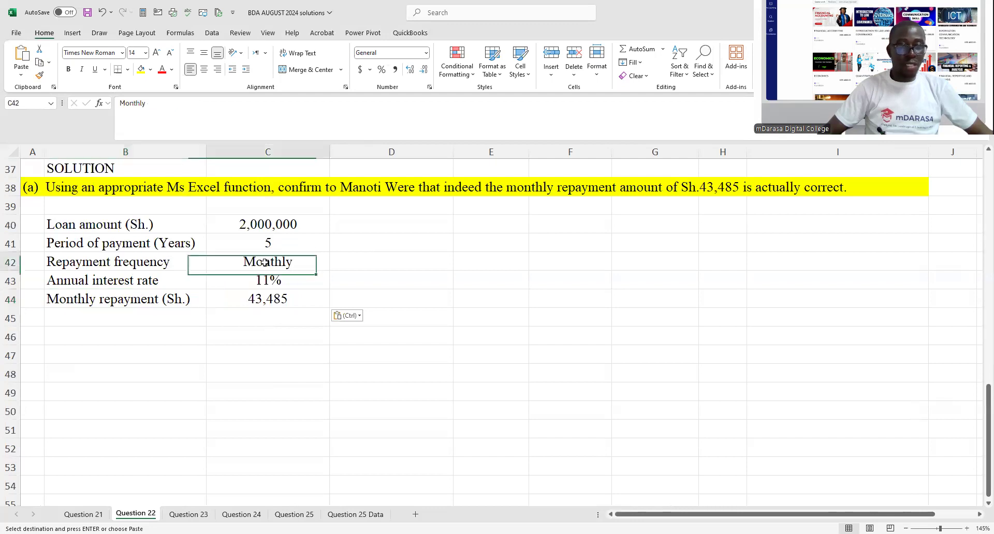
type("=")
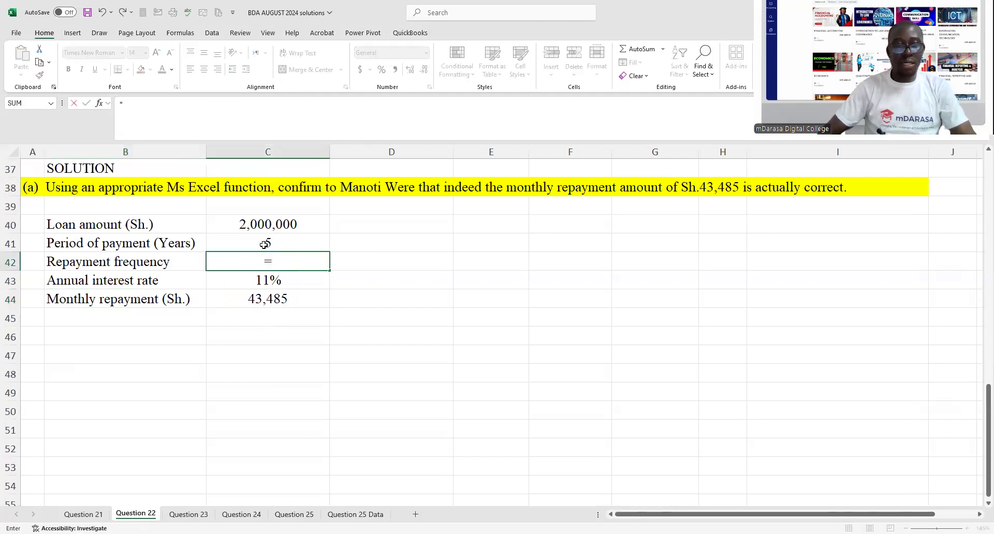
left_click(264, 243)
type("*12")
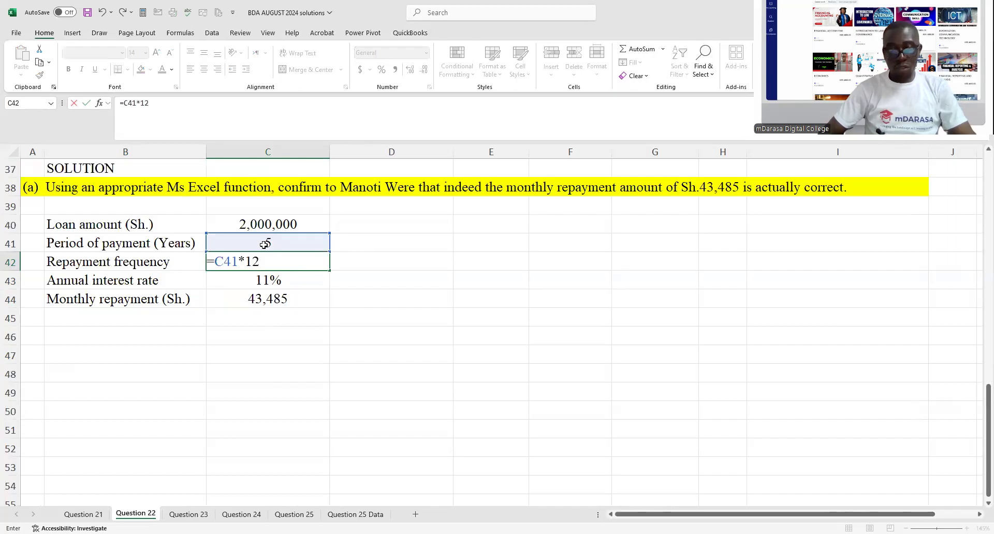
key("Return")
- Insert a blank line above the copied monthly repayment and label it "Monthly interest rate" in B44
left_click_drag(75, 300, 216, 317)
left_click(155, 298)
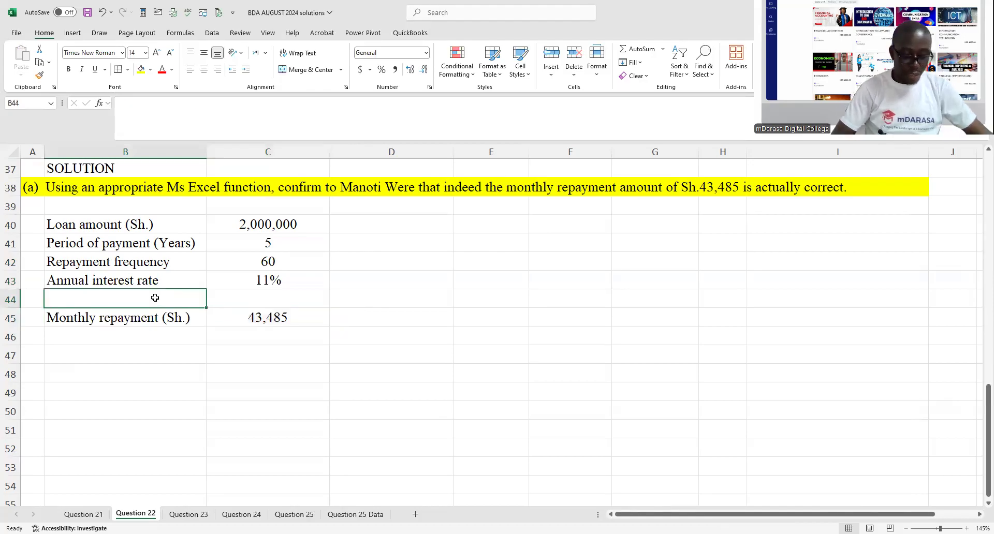
type("Month")
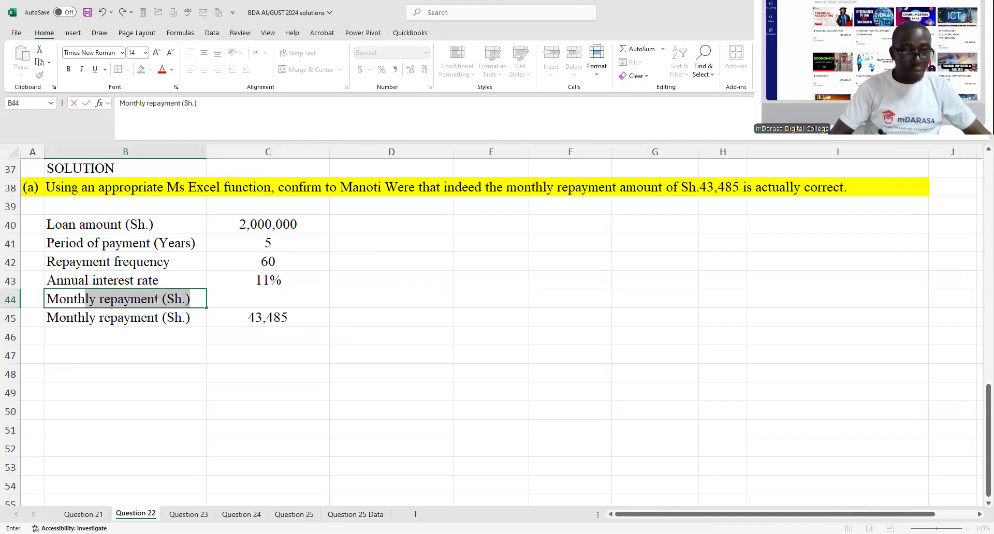
type("ly in")
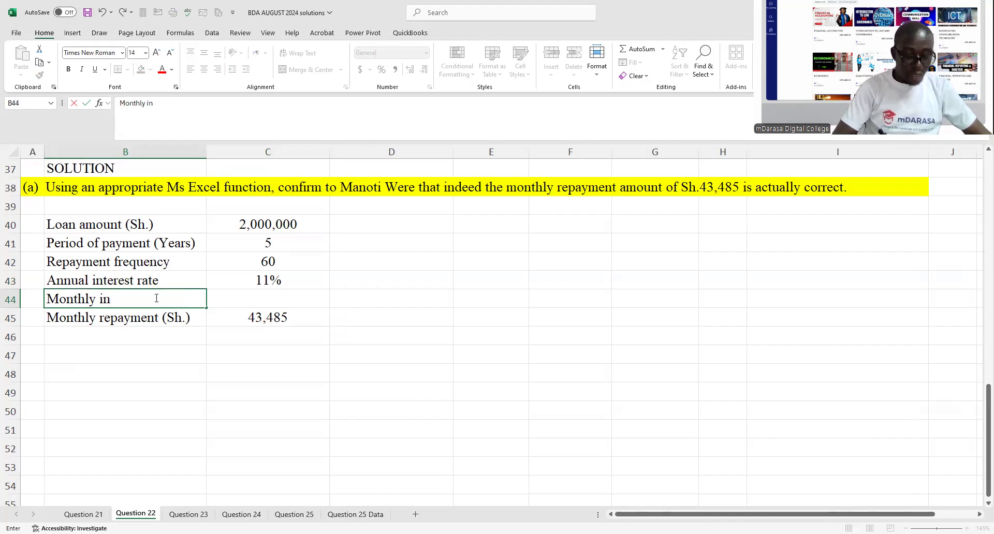
type("ters")
type("est")
type(" rate")
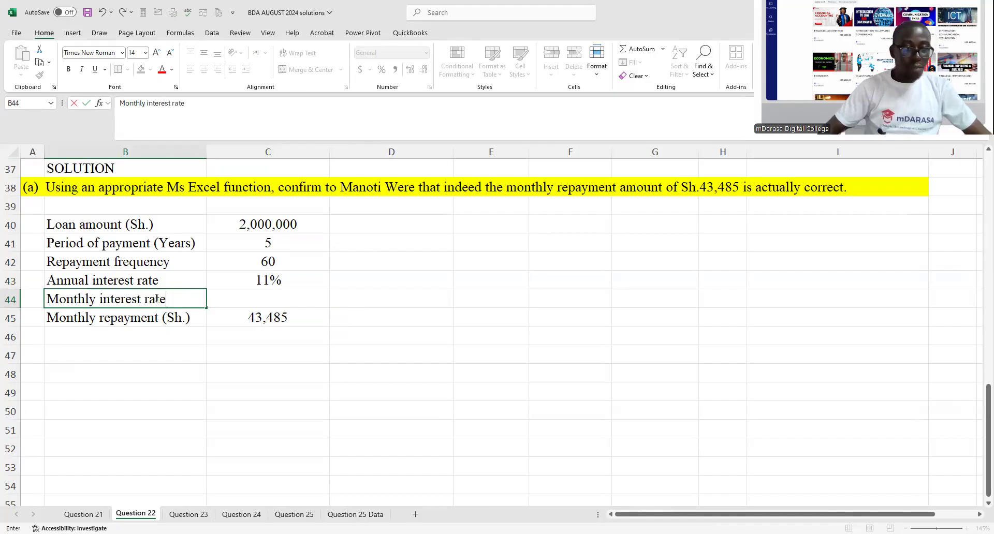
- Calculate the monthly interest rate in C44 with the formula =C43/12
left_click(259, 337)
left_click(238, 291)
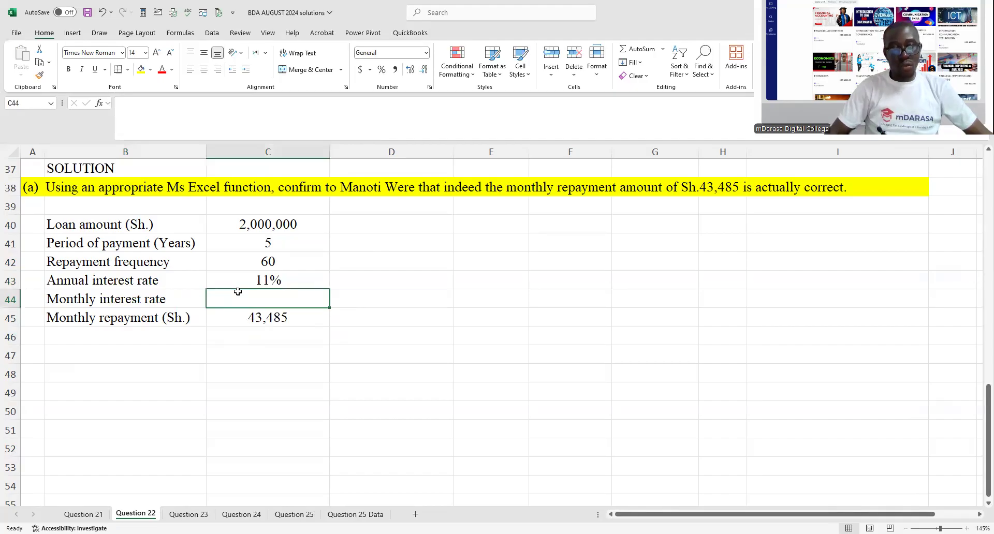
type("=")
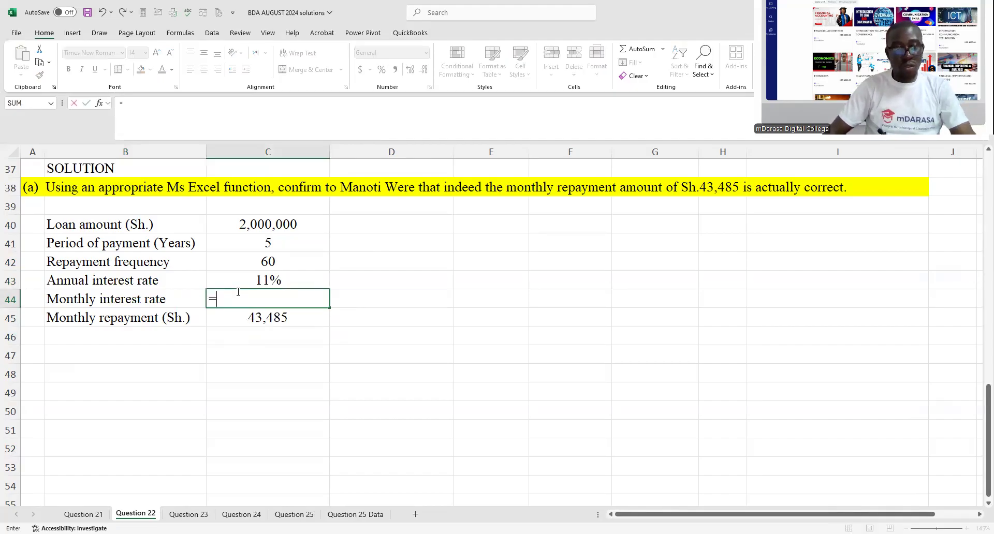
left_click(247, 282)
type("/12")
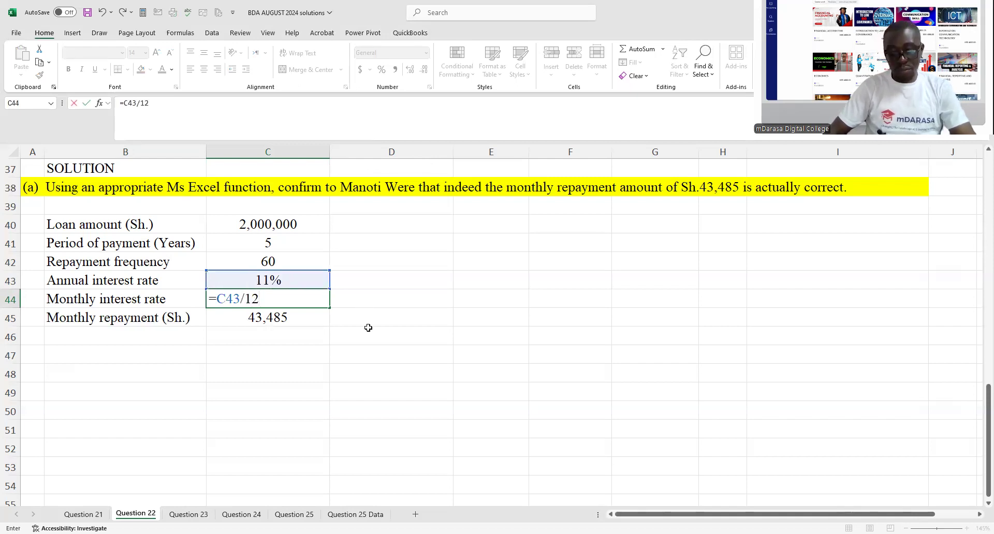
key("Return")
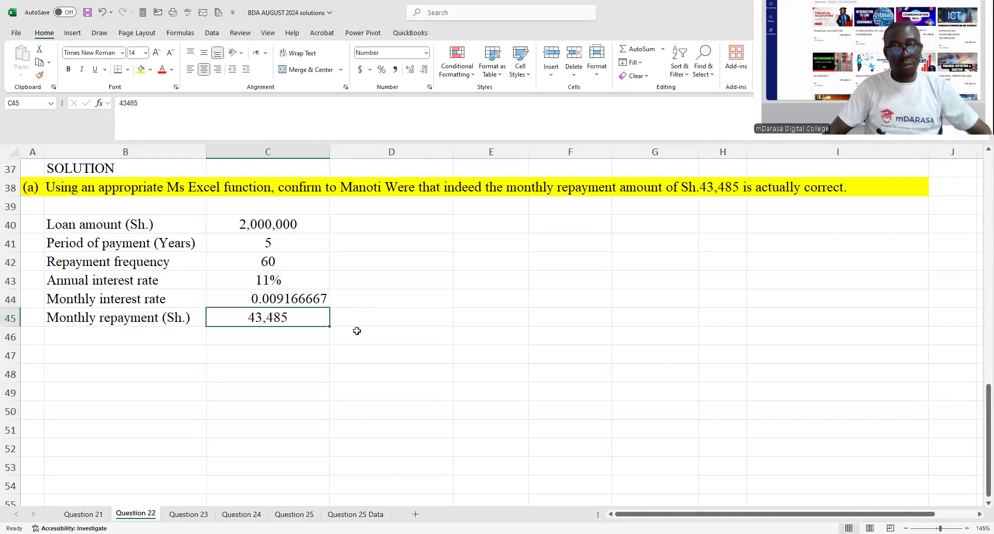
- Format the monthly interest rate in C44 as a percentage with three decimal places
key("Up")
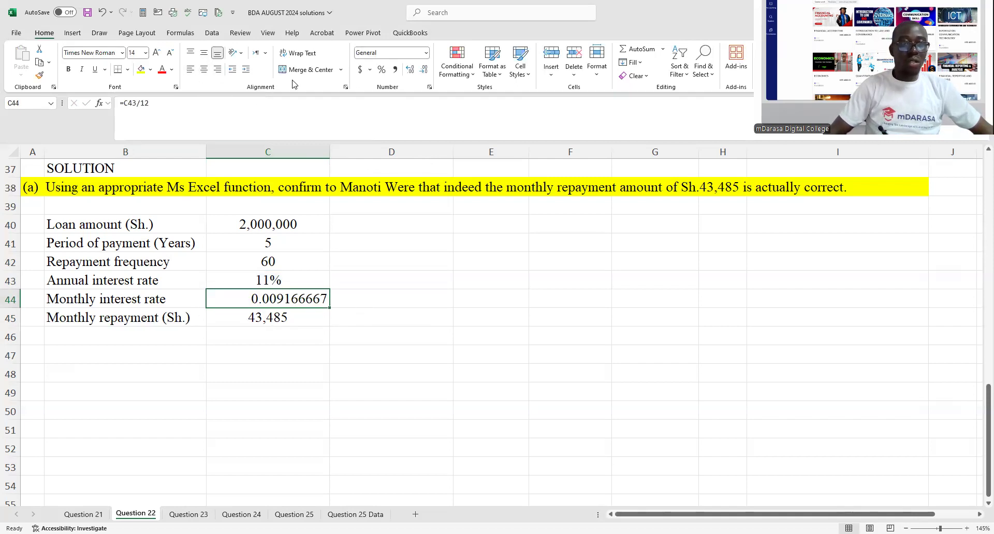
left_click(382, 70)
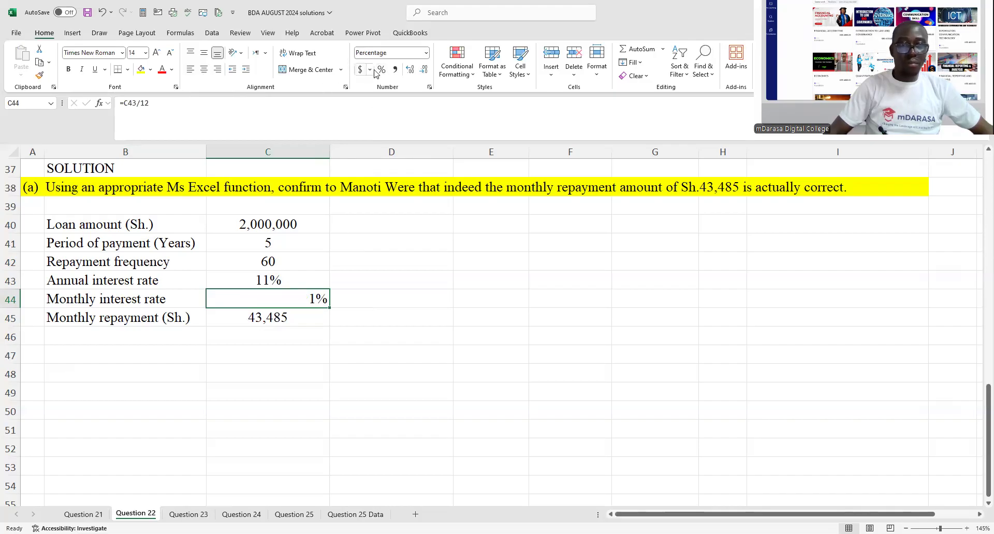
left_click(410, 69)
left_click(409, 70)
left_click(409, 69)
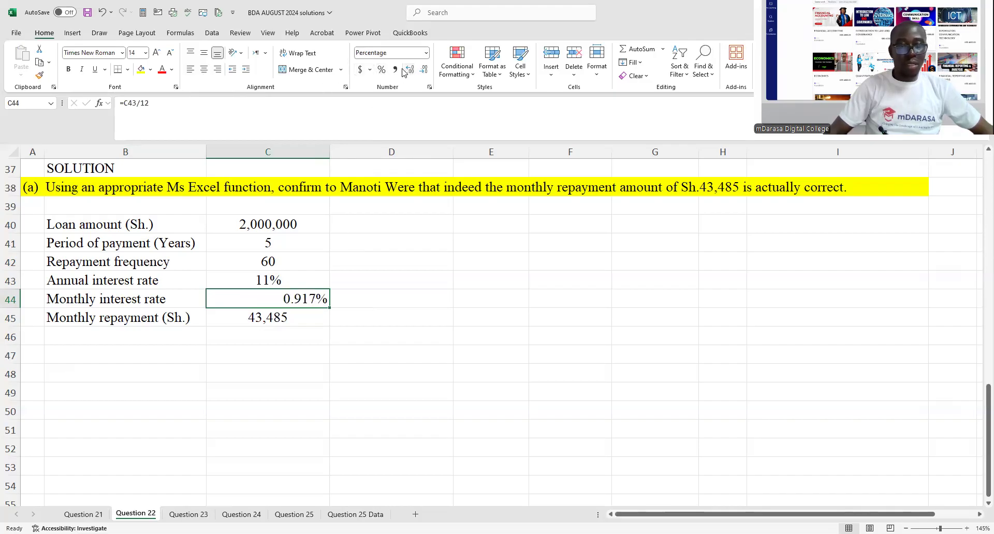
- Apply the comma number style to the whole Question 22 sheet
left_click(12, 152)
key("alt+h")
key("k")
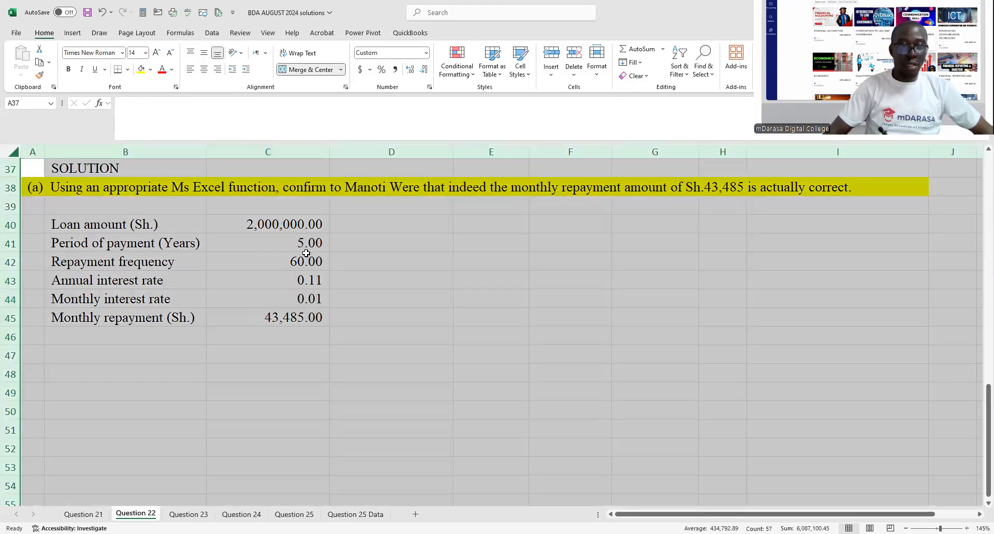
- Format the interest rates in C43:C44 as percentages, with four decimal places for the monthly rate in C44
left_click_drag(310, 278, 315, 297)
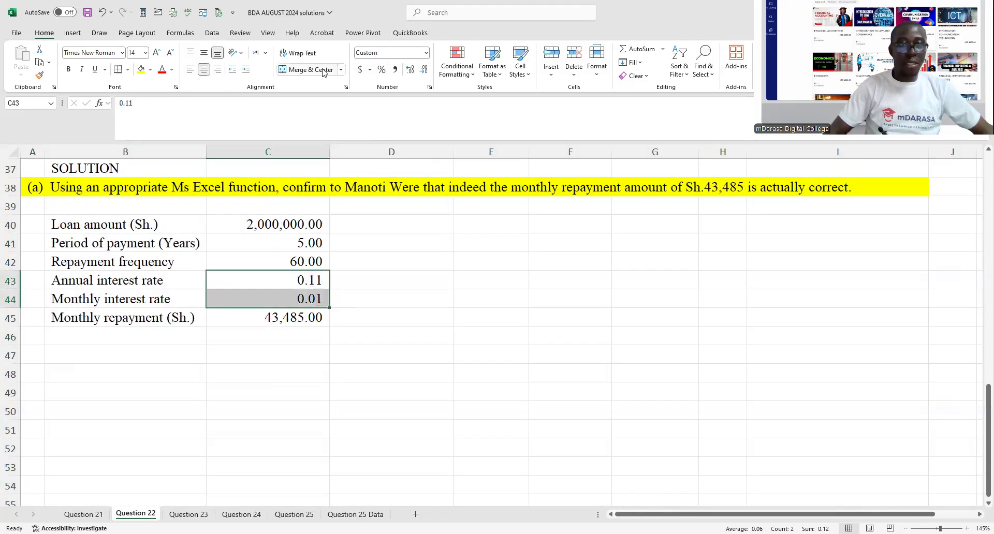
left_click(385, 72)
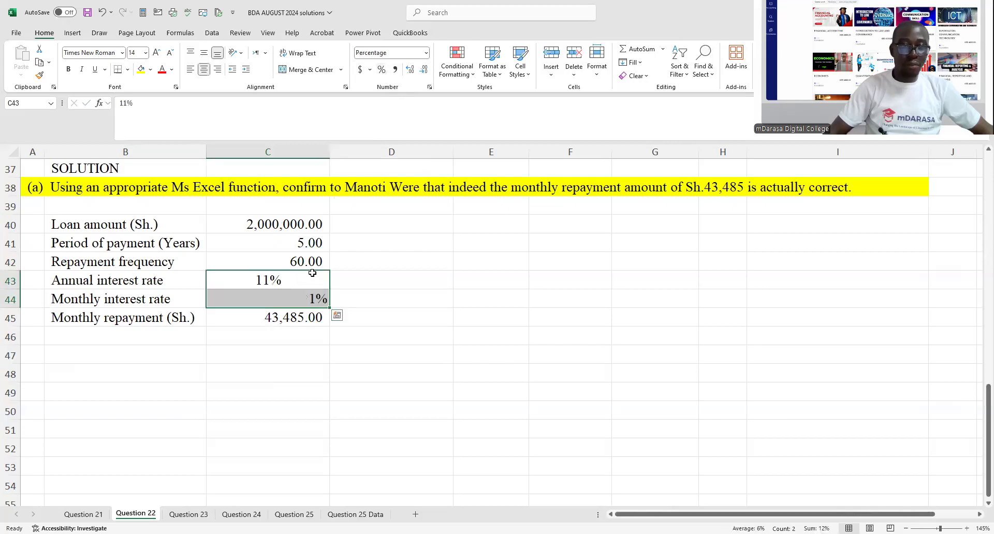
left_click(313, 296)
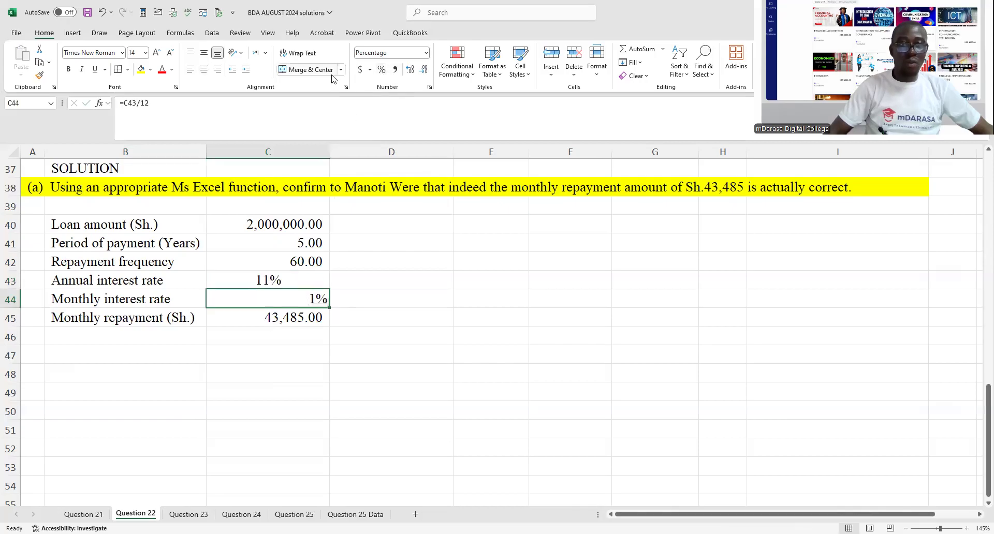
left_click(408, 71)
left_click(408, 71)
left_click(408, 71)
left_click(409, 71)
- Right-align the annual and monthly interest rates in C43:C44
left_click_drag(289, 278, 292, 300)
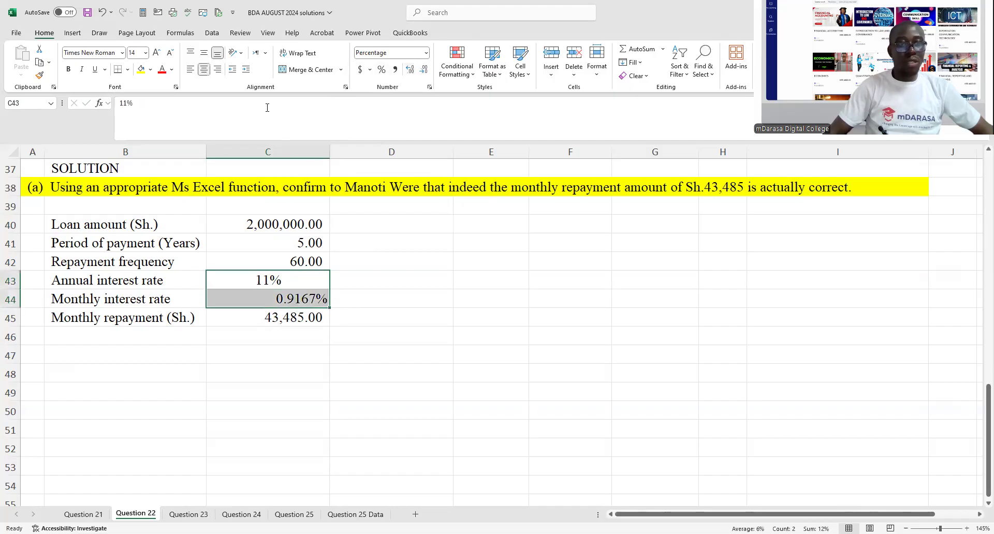
left_click(217, 69)
left_click(388, 347)
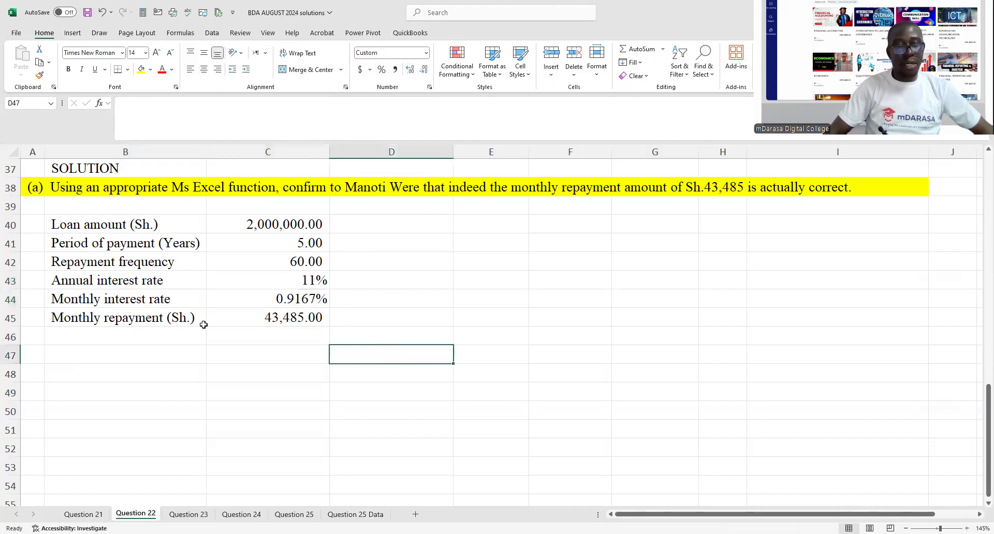
- Fill the monthly repayment label and amount in B45:C45 with the standard orange colour
left_click_drag(149, 319, 272, 317)
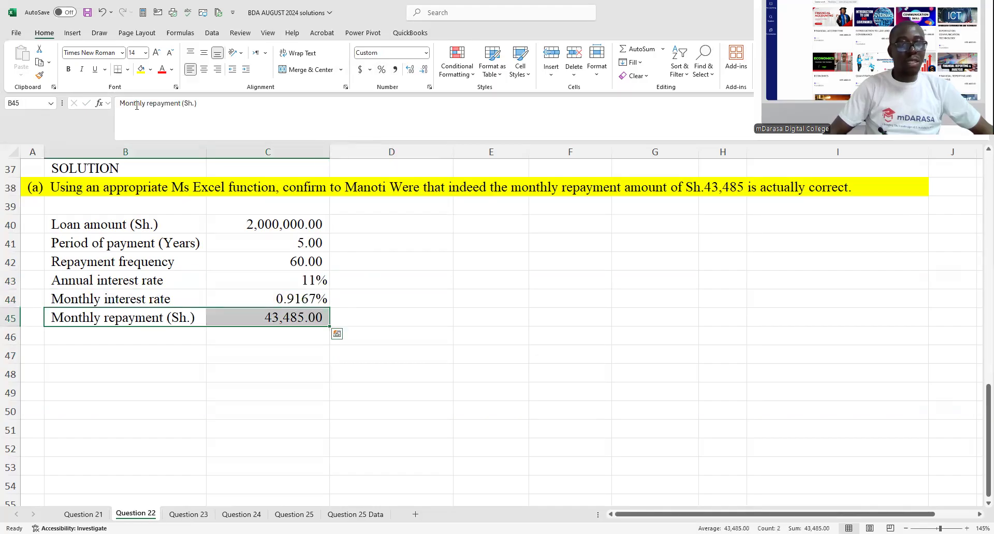
left_click(150, 69)
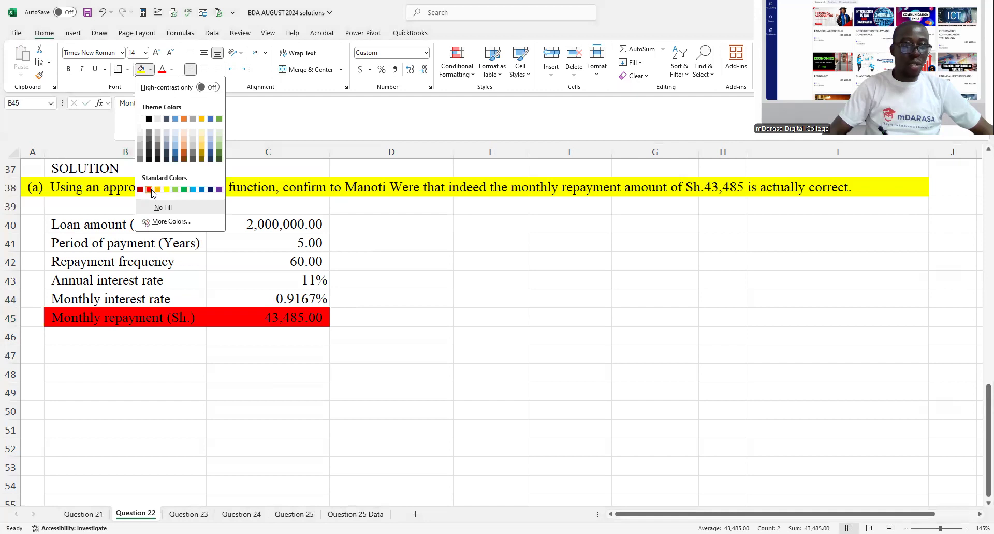
left_click(272, 385)
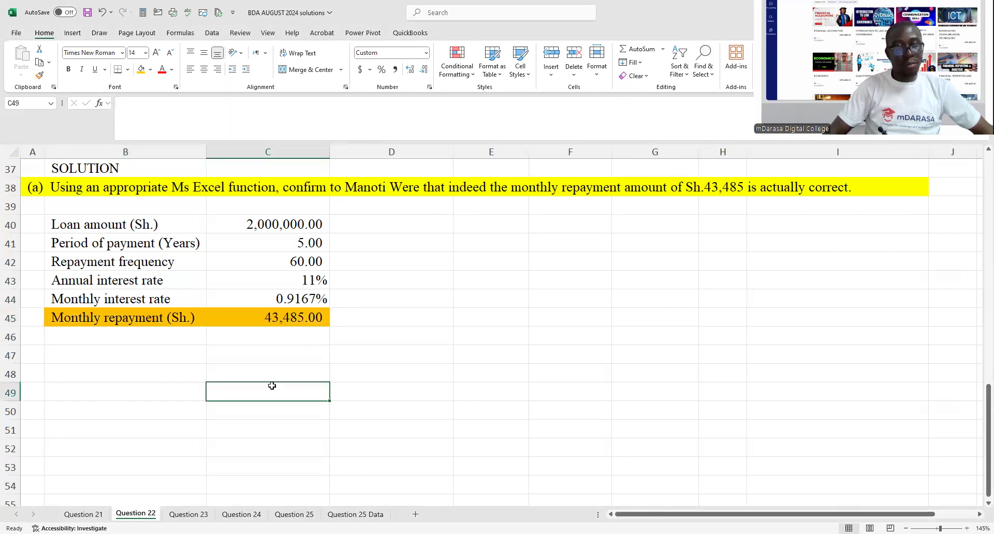
- Look over the Question 25 requirements and the records on the Question 25 Data sheet, and return to Question 22 at B47
left_click(146, 354)
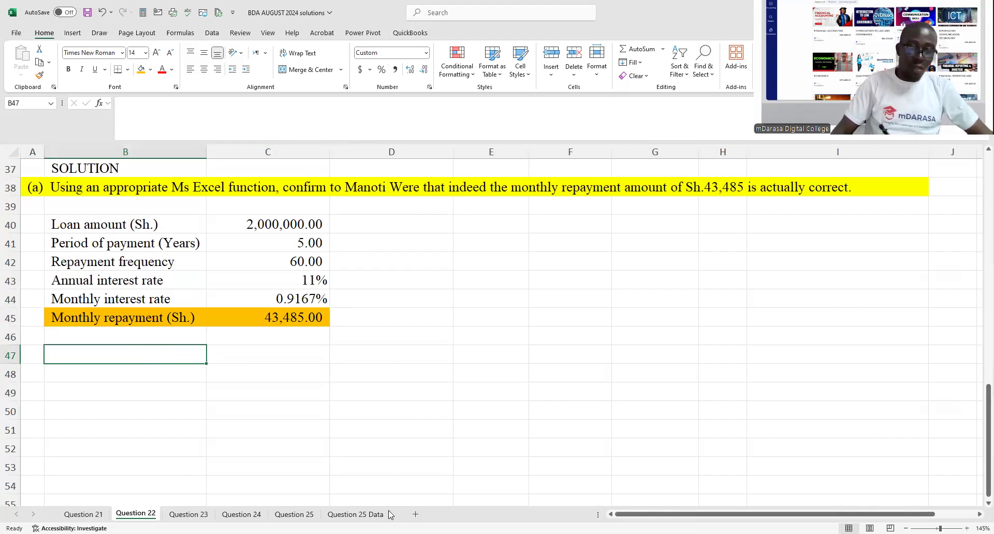
left_click(355, 513)
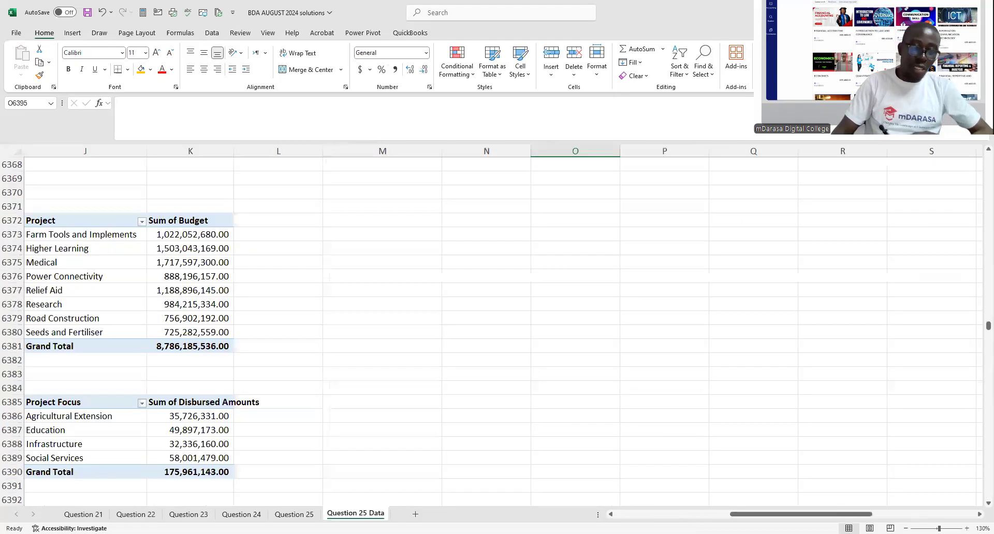
left_click(294, 514)
scroll(409, 471, "down", 3)
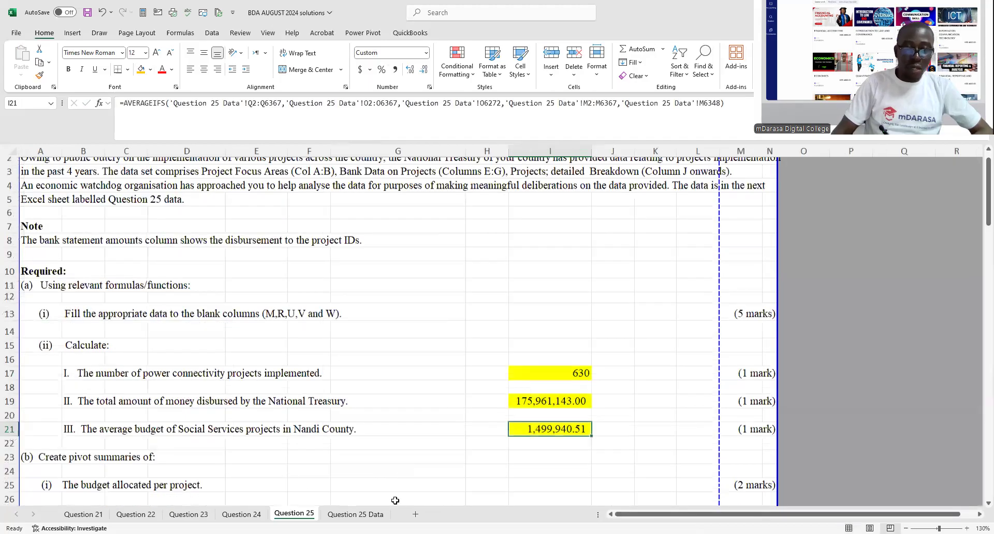
left_click(375, 515)
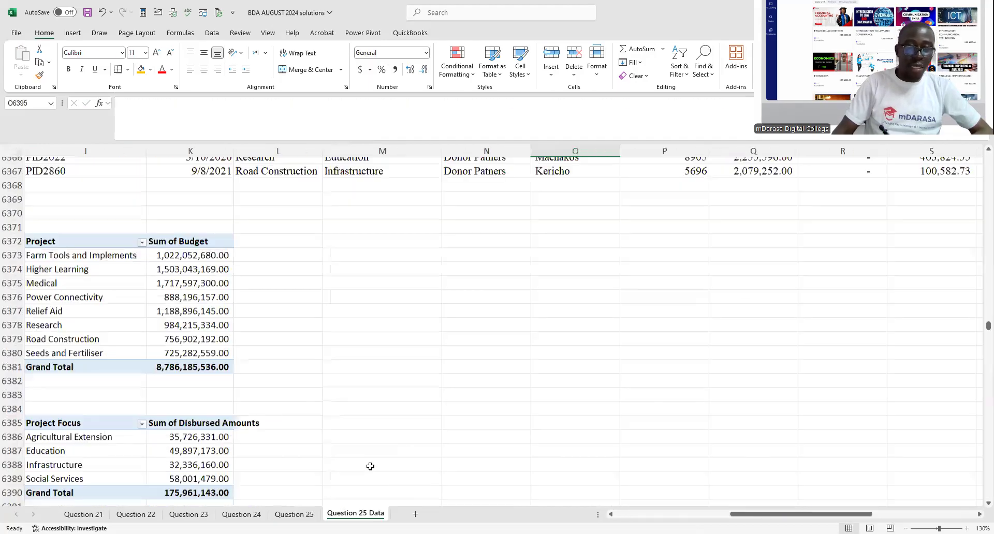
scroll(425, 472, "up", 5)
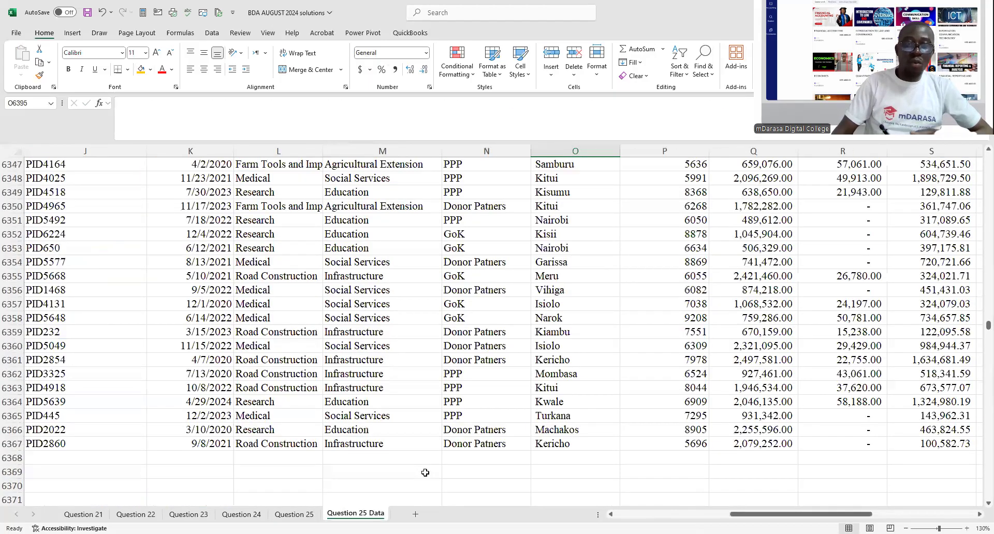
scroll(425, 473, "up", 15)
scroll(425, 473, "up", 20)
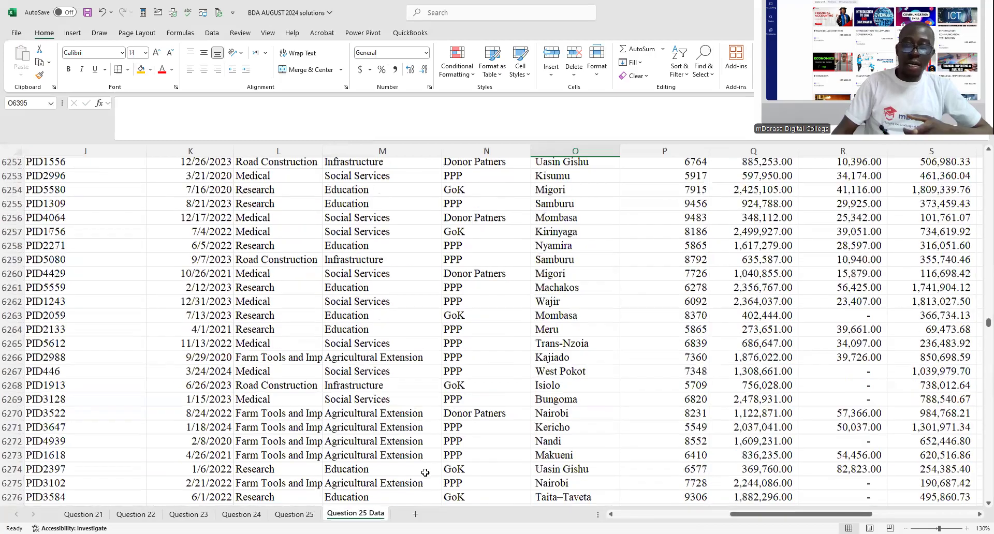
left_click(137, 514)
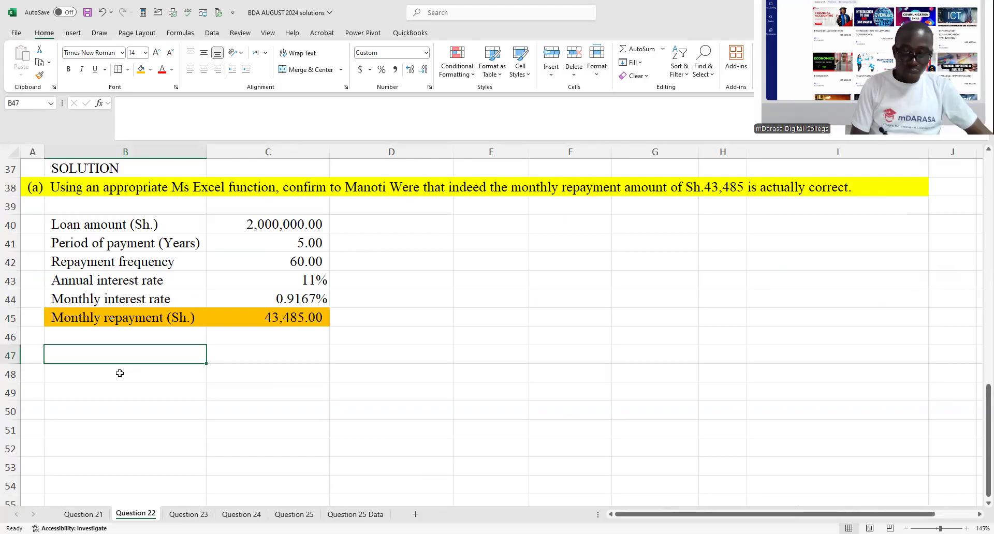
- Enter the label "PMT Function >>>>" in B47, below the monthly repayment row
type("PMY Function >>>>")
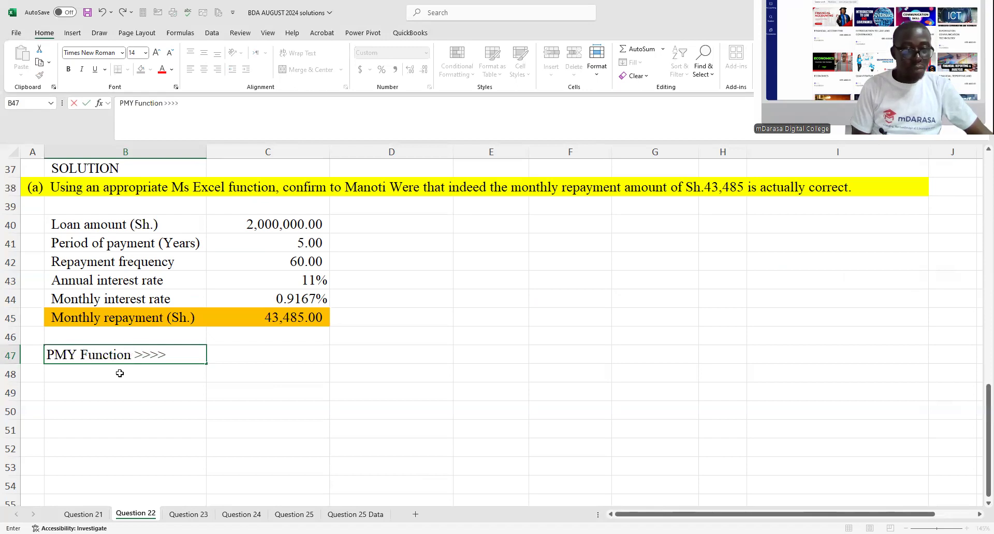
left_click(243, 357)
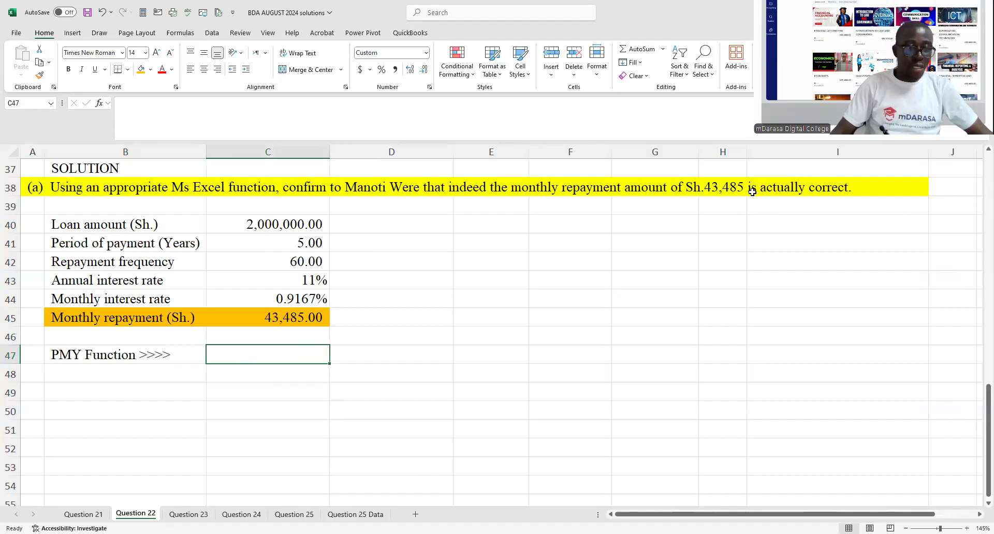
left_click(106, 361)
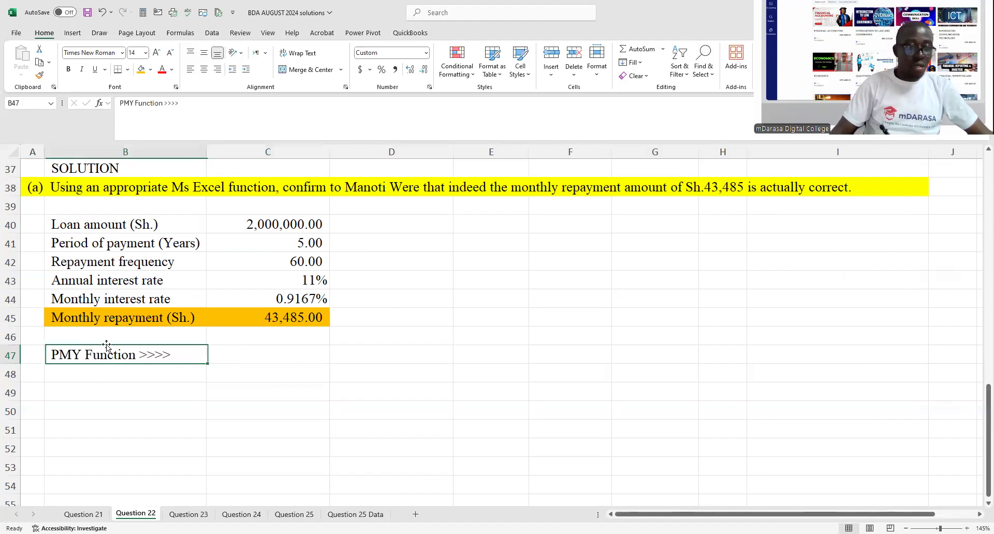
left_click(132, 103)
key("BackSpace")
type("T")
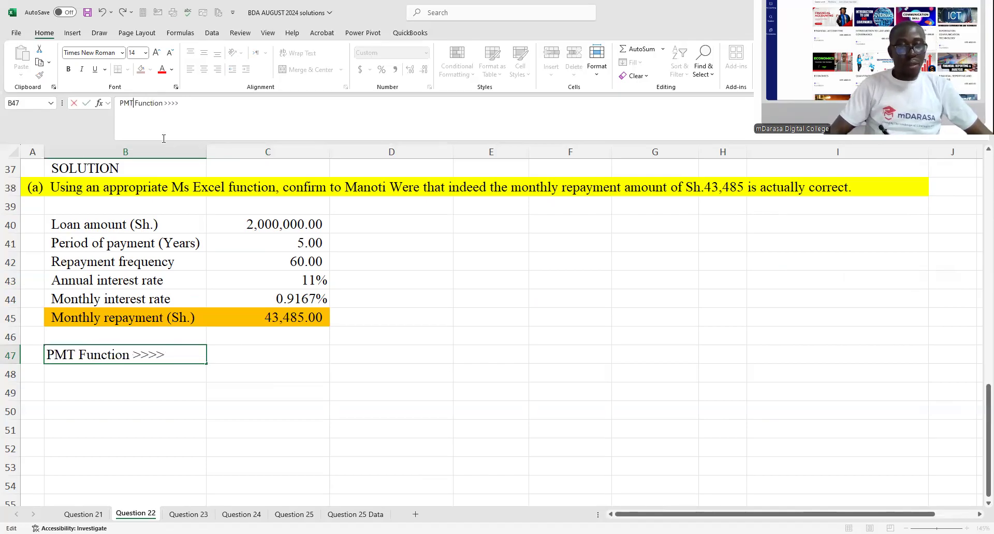
- Calculate the monthly repayment in C47 with =PMT(C44,C42,-C40), using the monthly rate, repayment frequency and negative loan amount
left_click(266, 357)
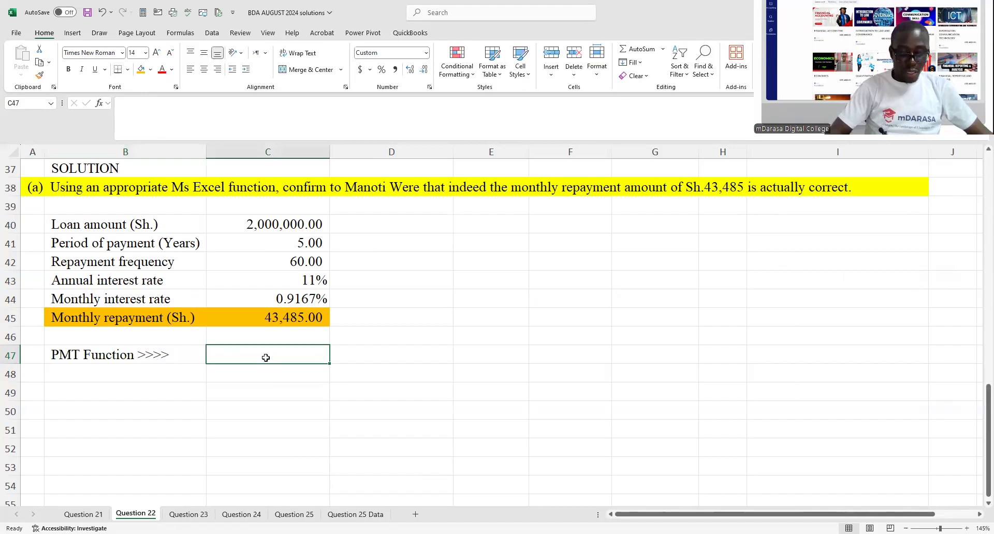
type("=")
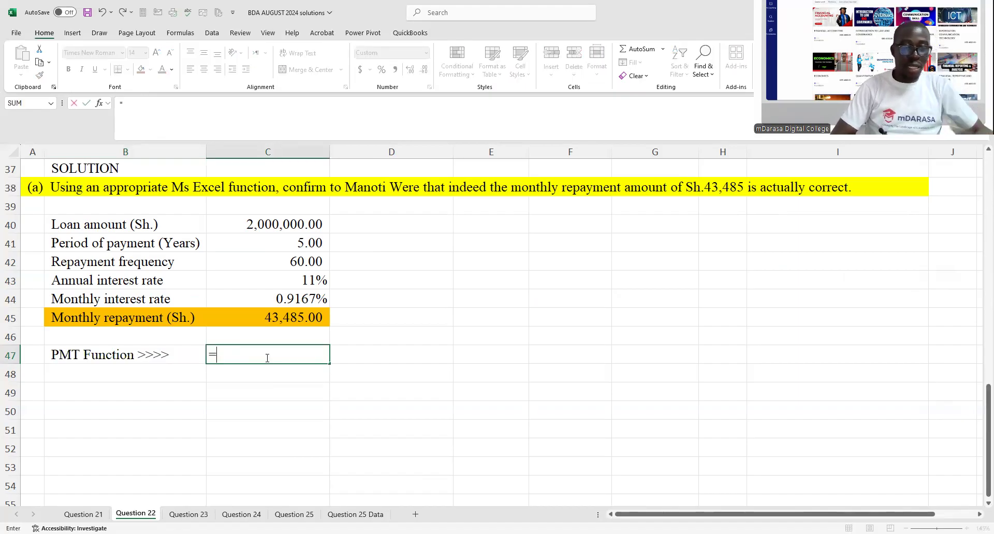
type("P")
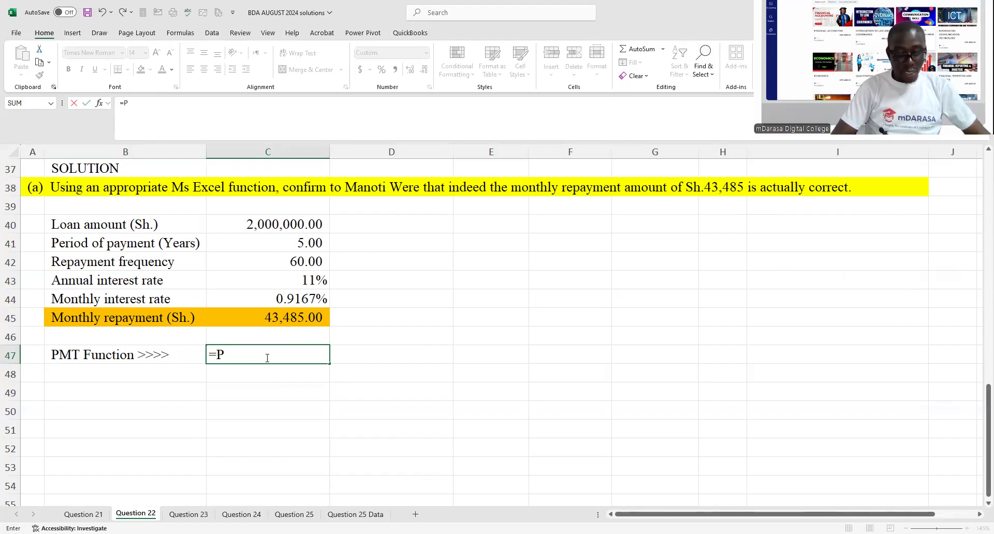
type("MT(")
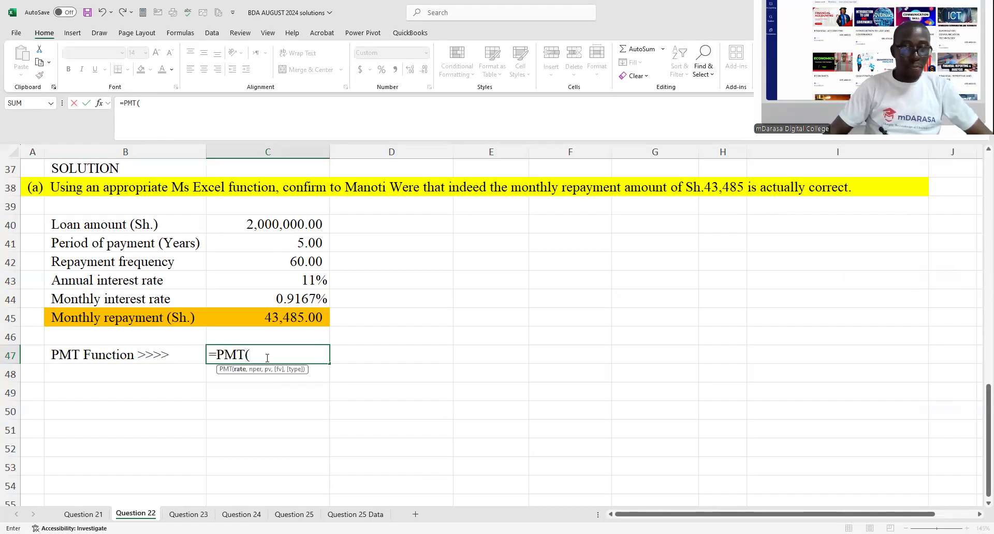
left_click(316, 301)
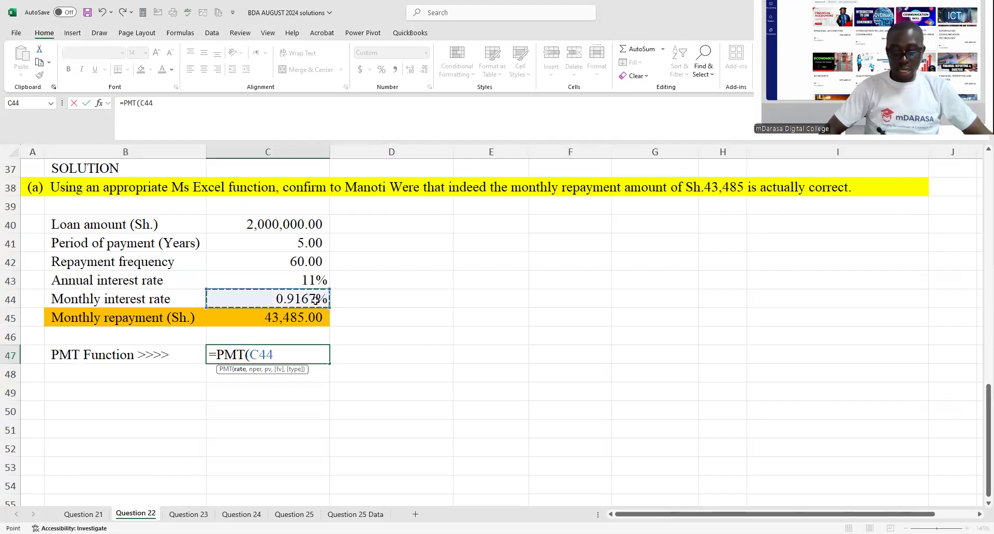
type(",")
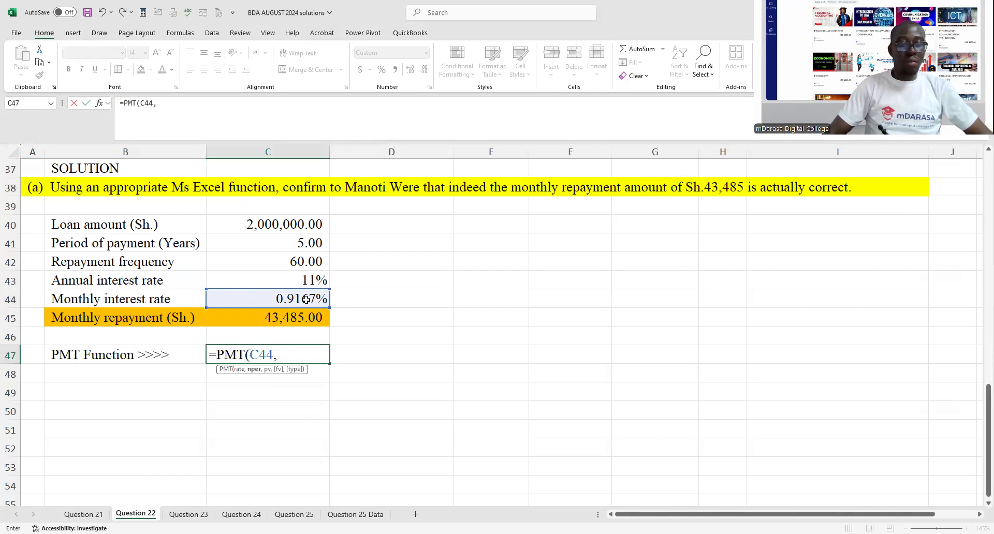
left_click(284, 266)
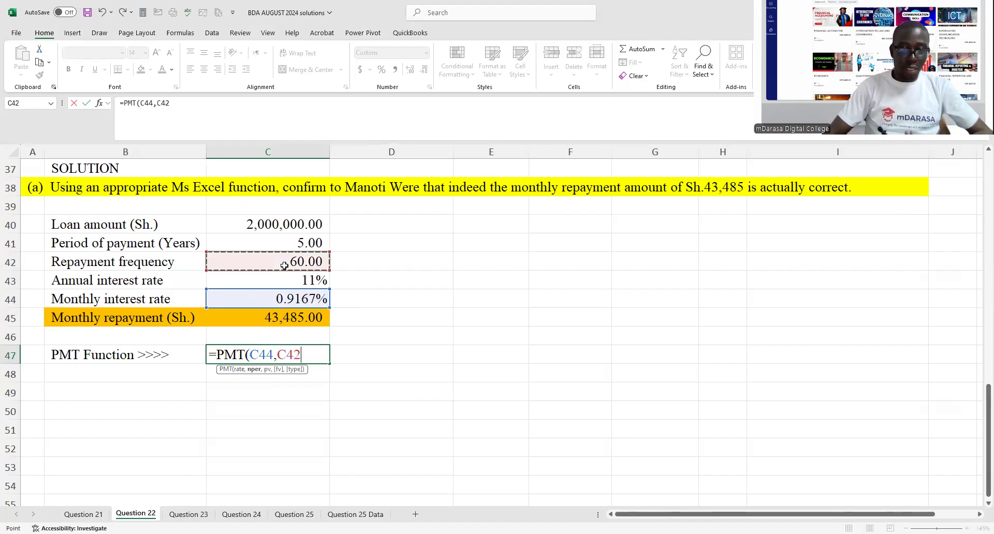
type(",")
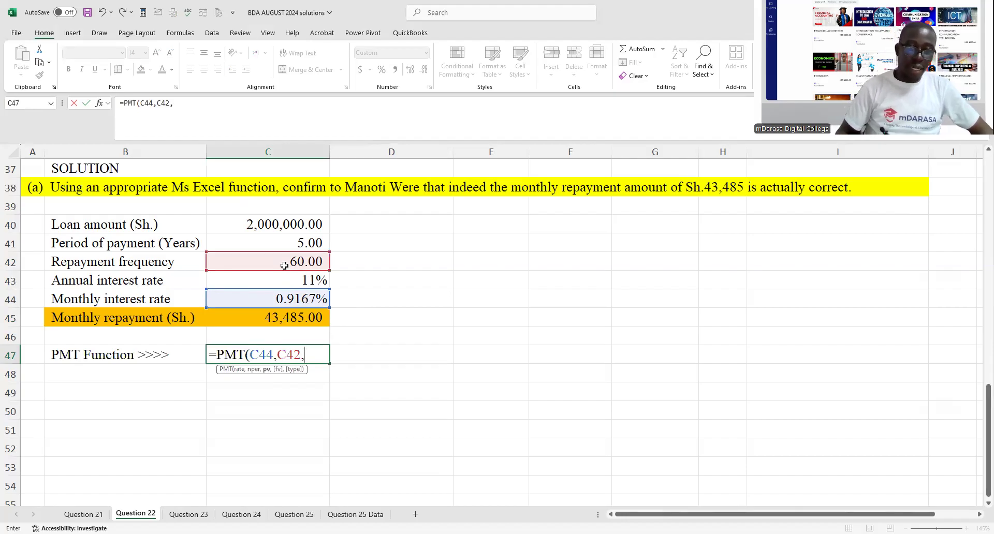
type("-")
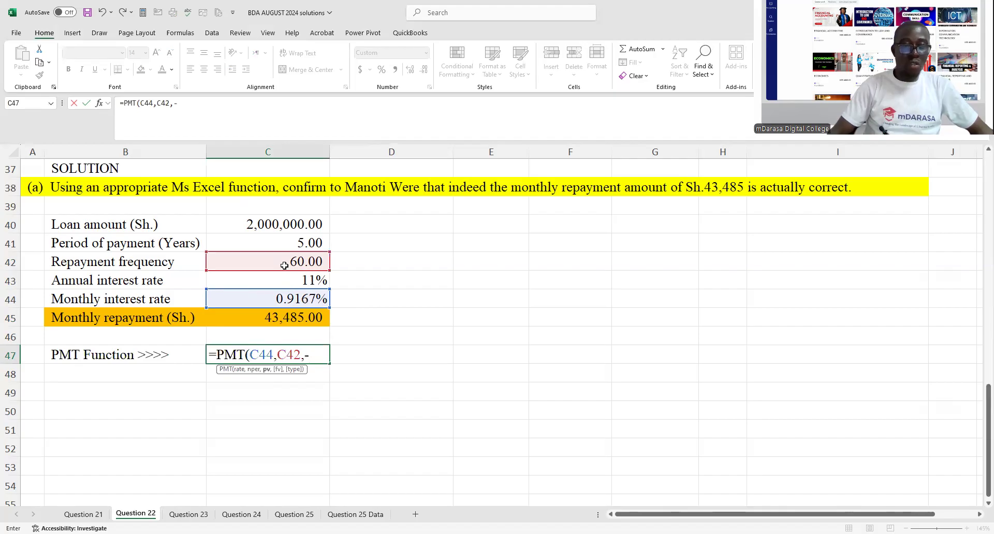
left_click(287, 224)
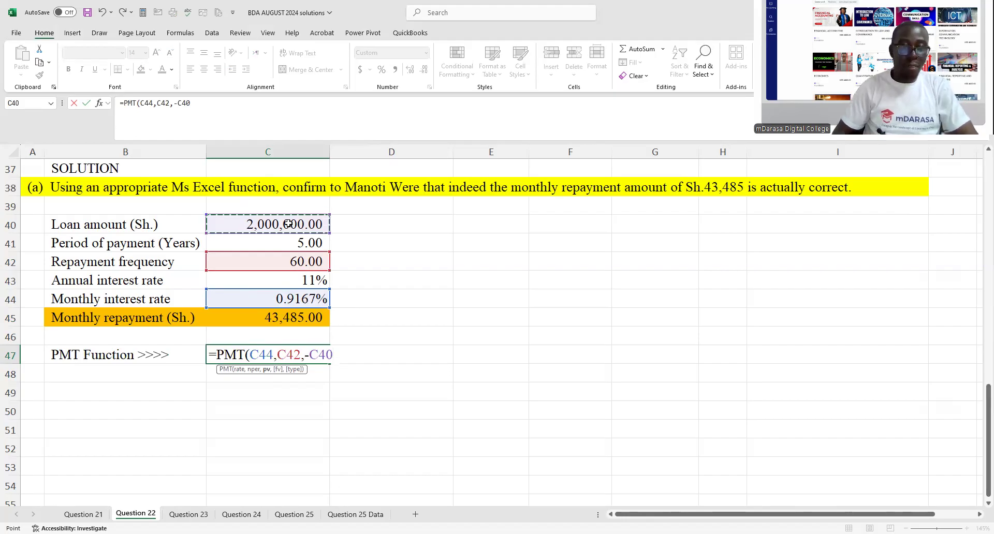
key("Return")
- Fill the PMT label and result in B47:C47 with the standard green colour and make them bold
left_click_drag(139, 349, 247, 353)
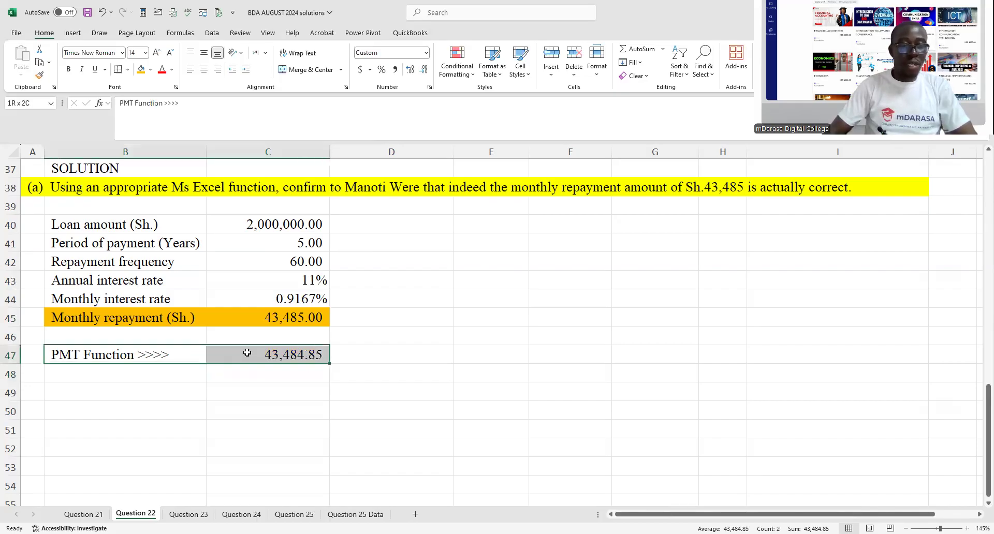
left_click(150, 70)
left_click(182, 190)
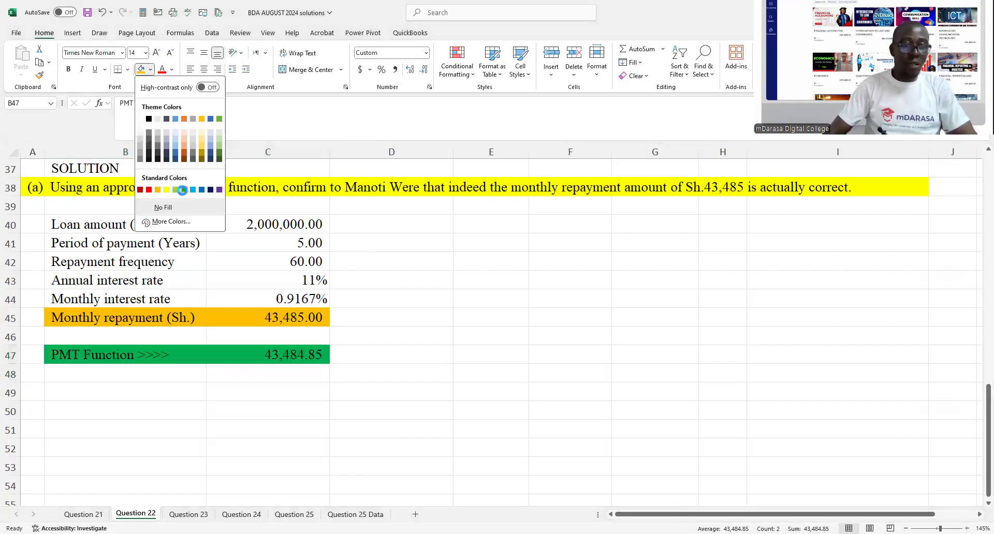
left_click(182, 190)
left_click(68, 68)
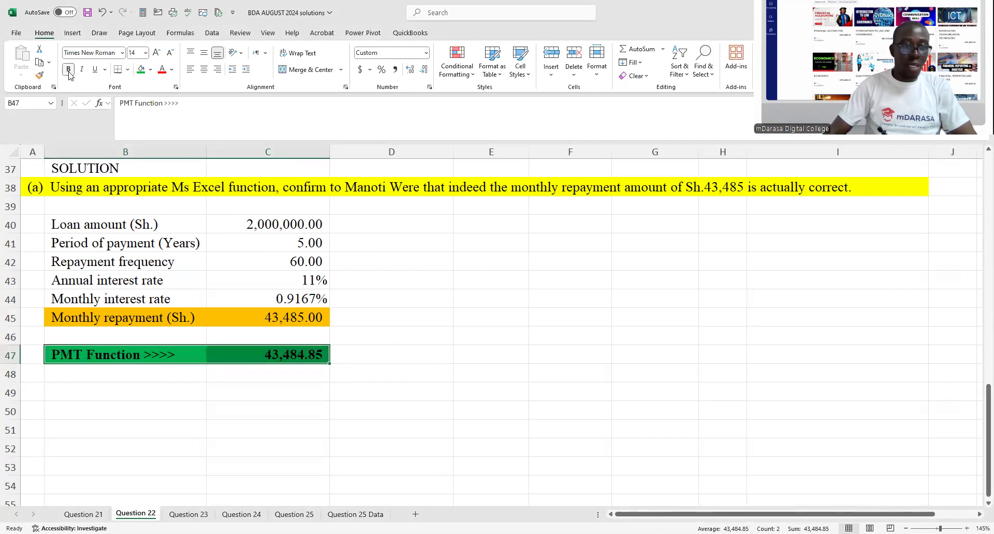
left_click(267, 221)
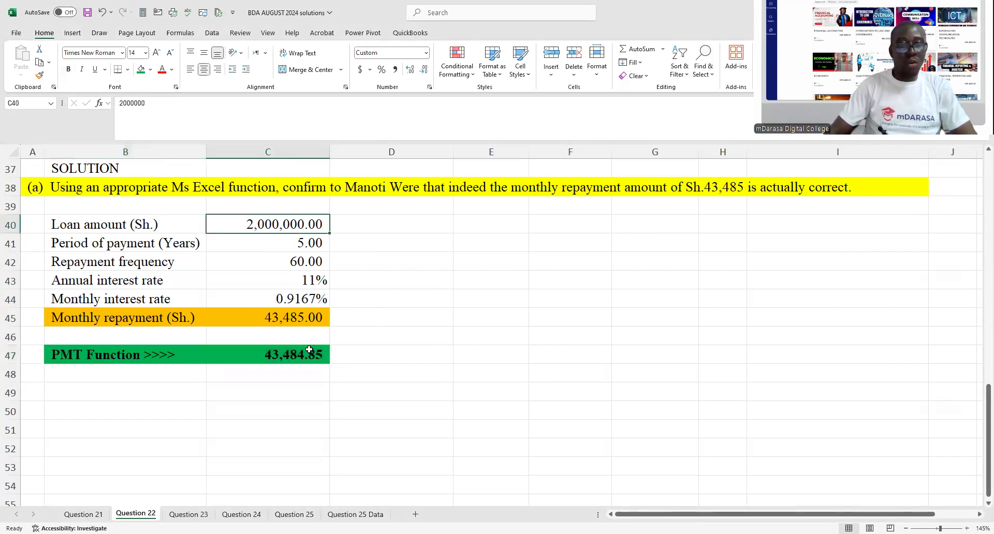
- Display the PMT result in C47 as a whole number for comparison, and restore its two decimal places
left_click(278, 354)
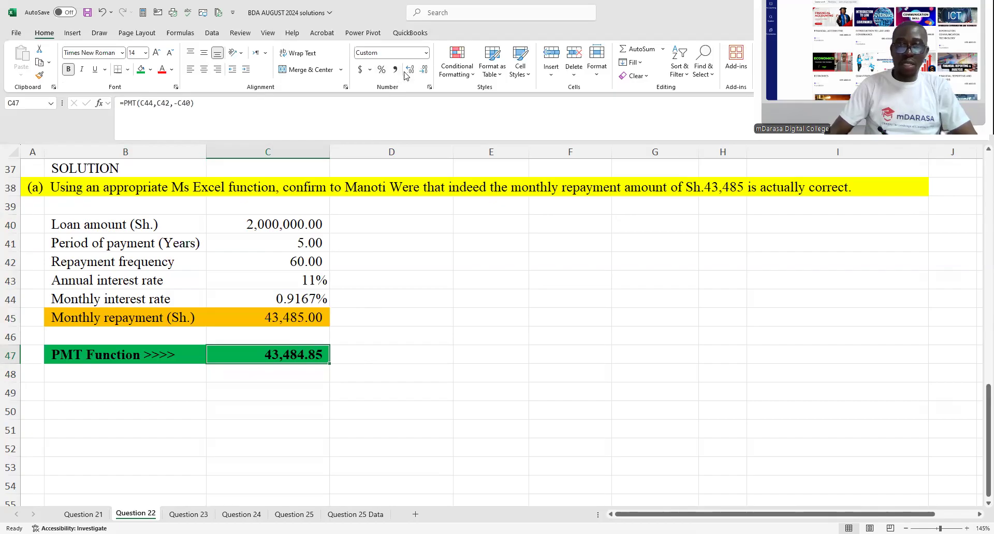
left_click(422, 69)
left_click(423, 69)
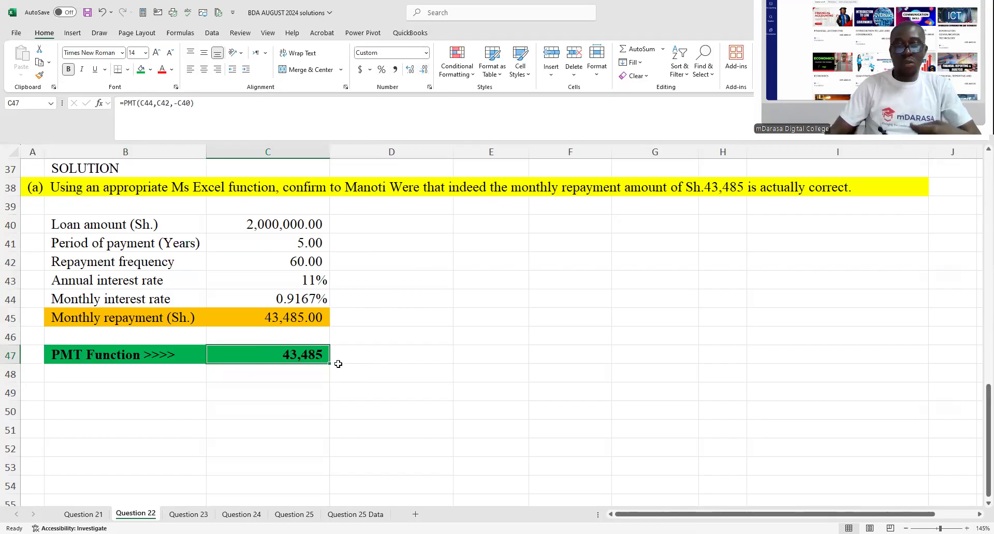
left_click(411, 72)
left_click(412, 71)
left_click(358, 391)
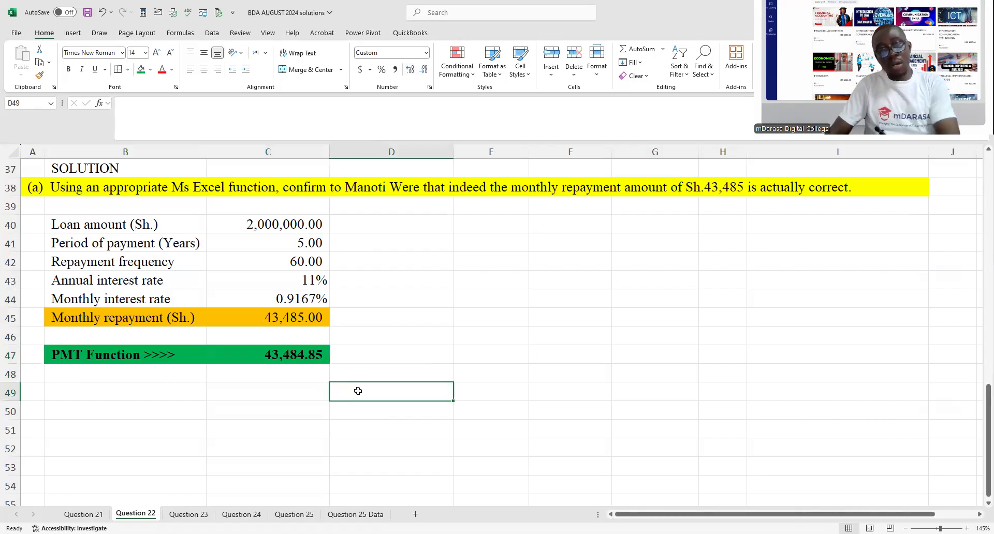
- Copy the two-line part (b) requirement on the loan amortisation schedule from row 22 to A49, below the PMT result
scroll(395, 359, "up", 2)
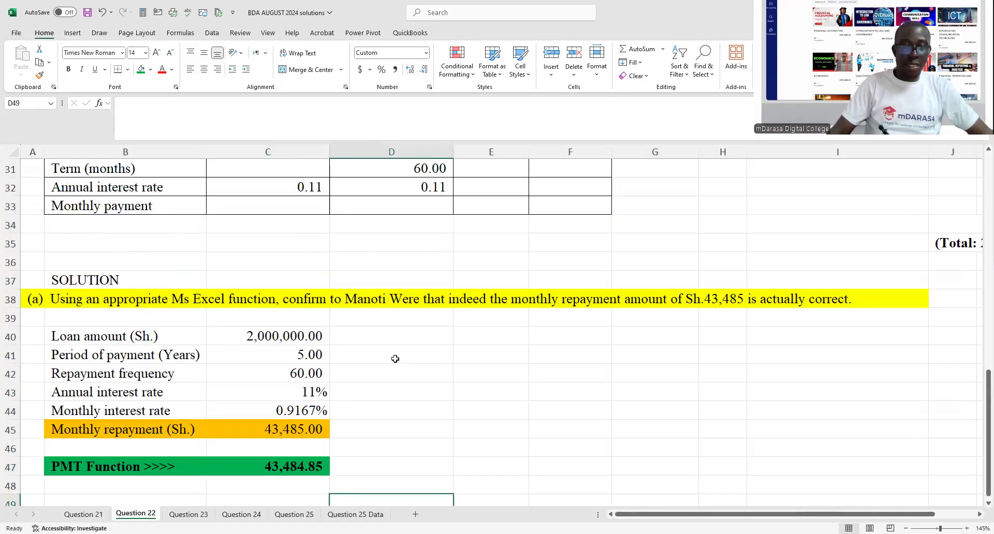
scroll(395, 358, "up", 4)
left_click_drag(57, 224, 818, 254)
key("ctrl+c")
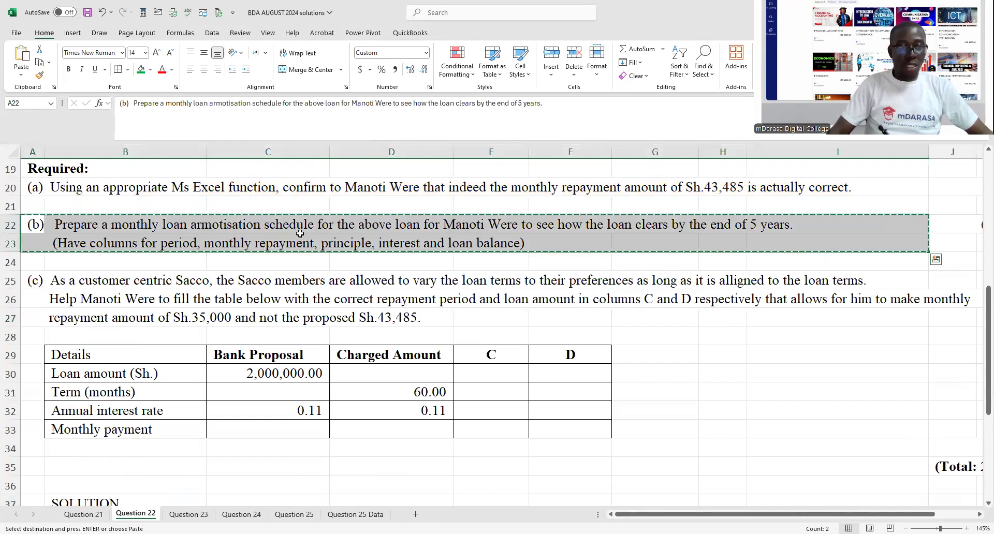
scroll(299, 233, "down", 7)
left_click(34, 336)
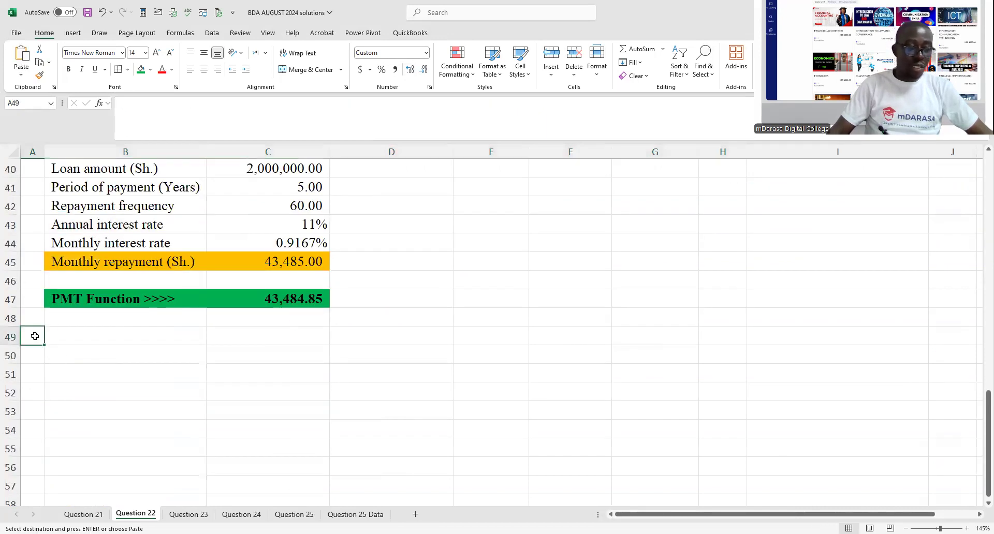
key("ctrl+v")
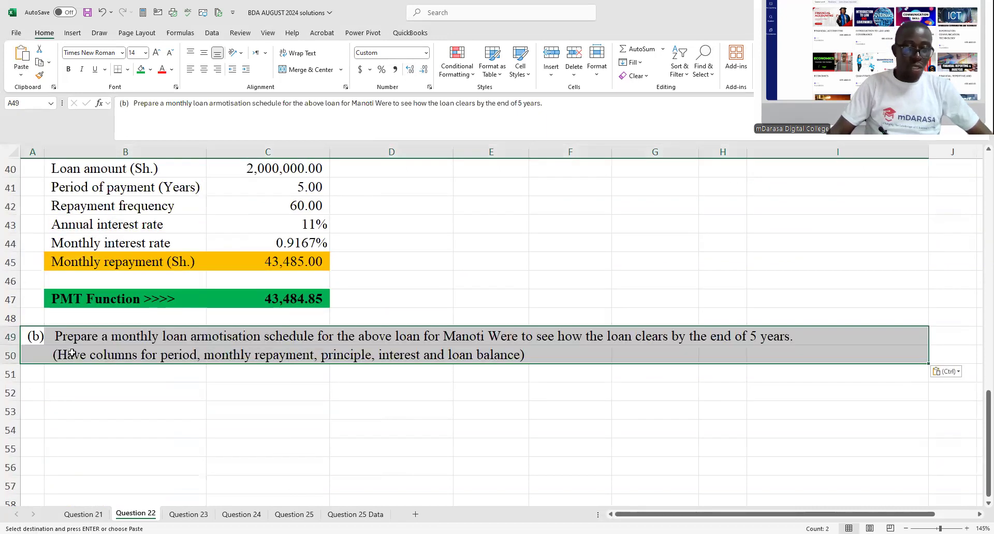
- Fill the copied part (b) requirement in rows 49 and 50 with the standard yellow colour
left_click(152, 69)
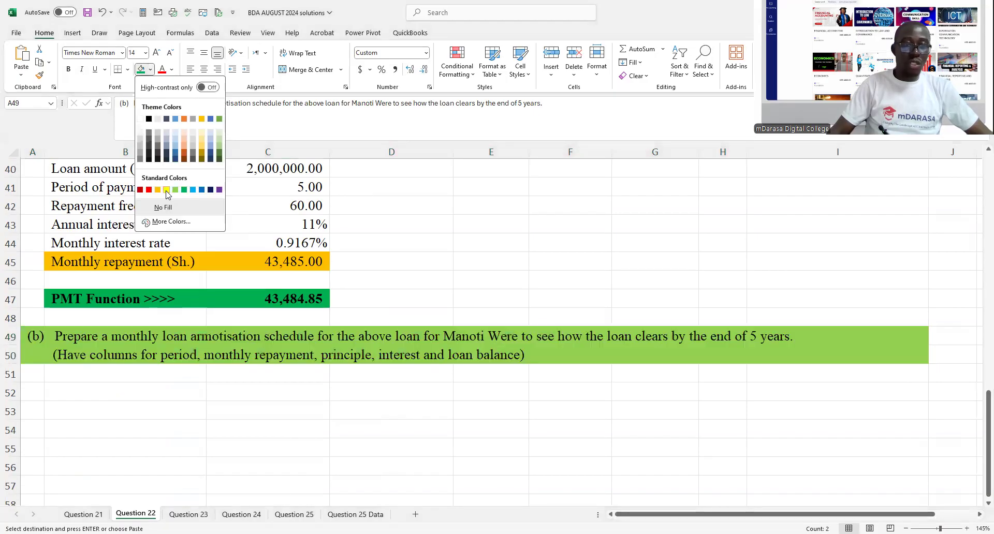
left_click(167, 191)
left_click(292, 446)
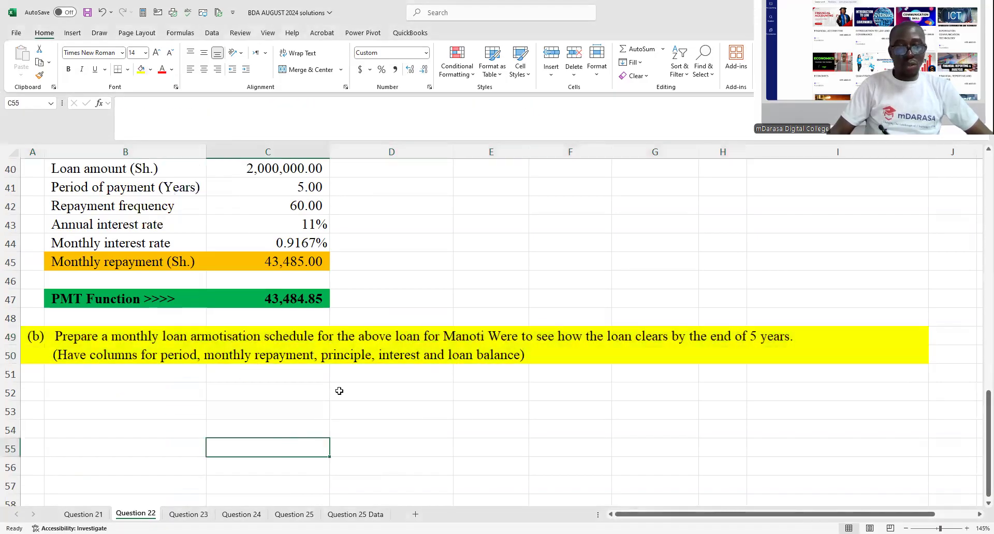
- Enter the first amortisation schedule header, "Period(Months)", in B52
left_click(152, 397)
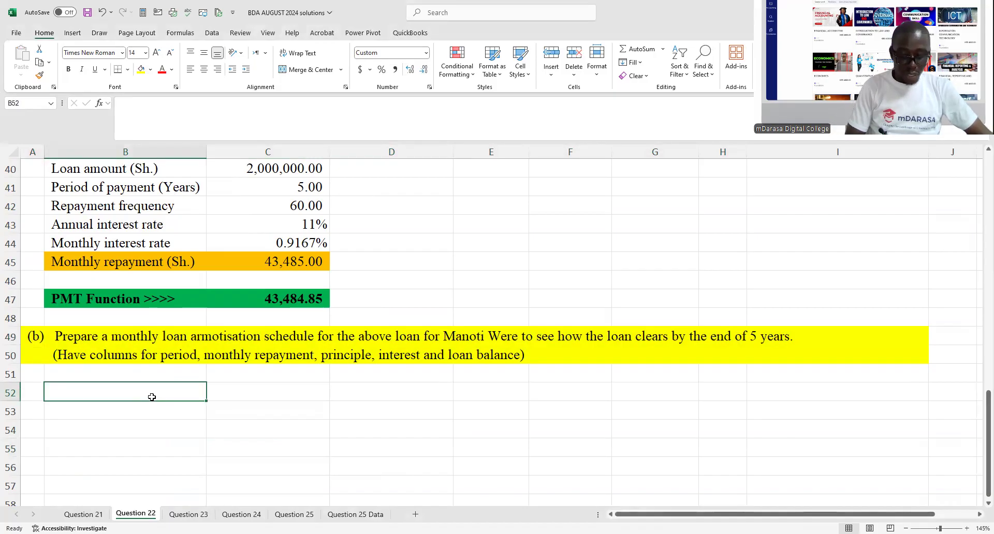
type("Perio")
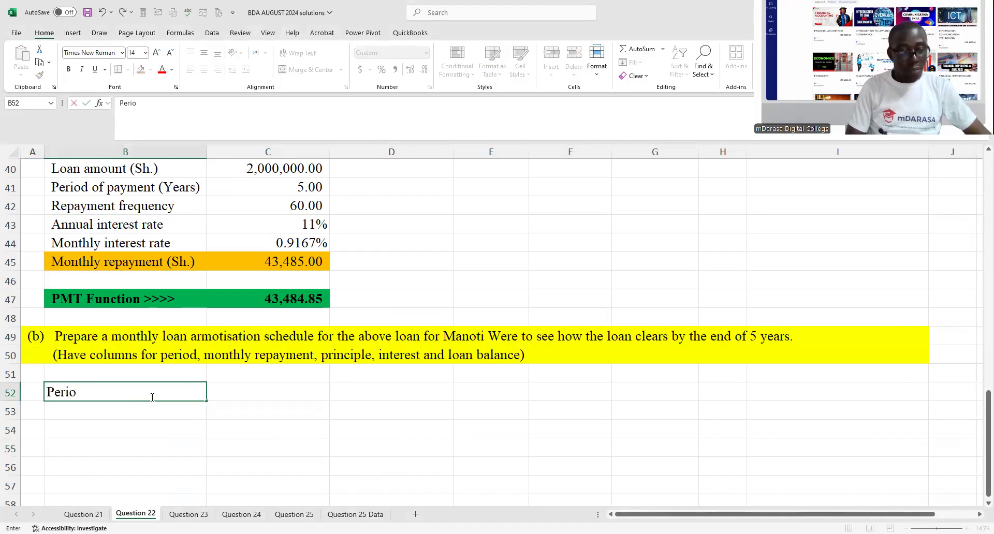
type("d(M")
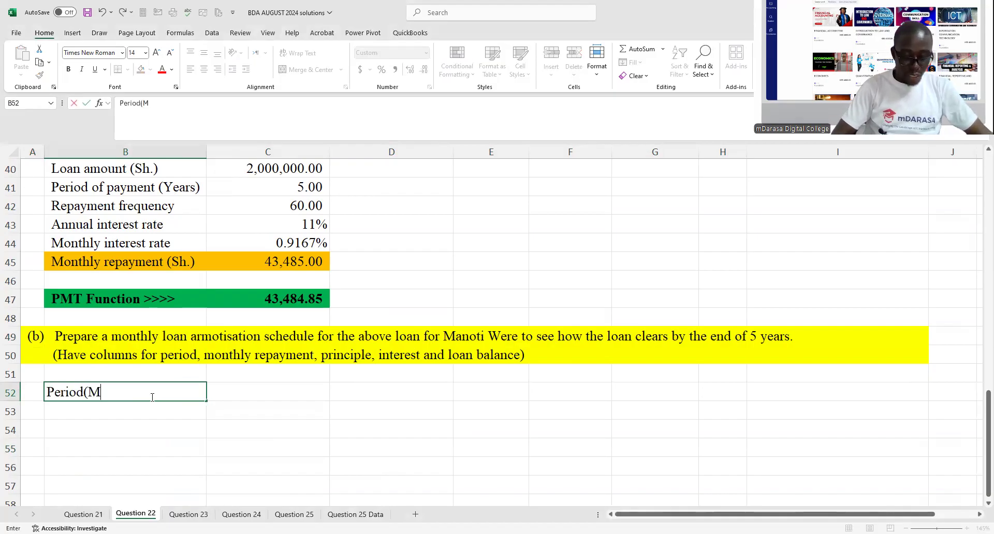
type("onths)")
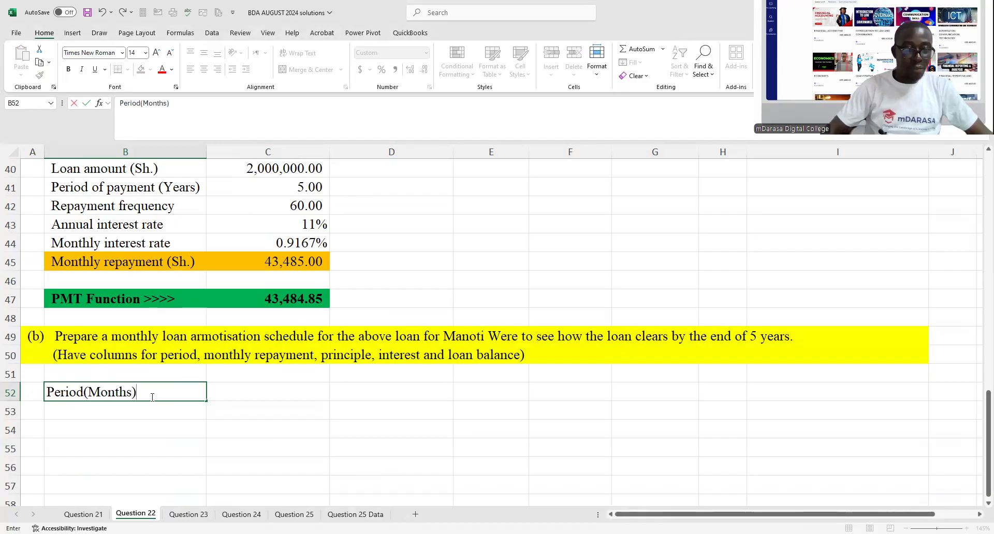
- Enter the schedule header "Loan balance(Balance b/d)" in C52
left_click(233, 388)
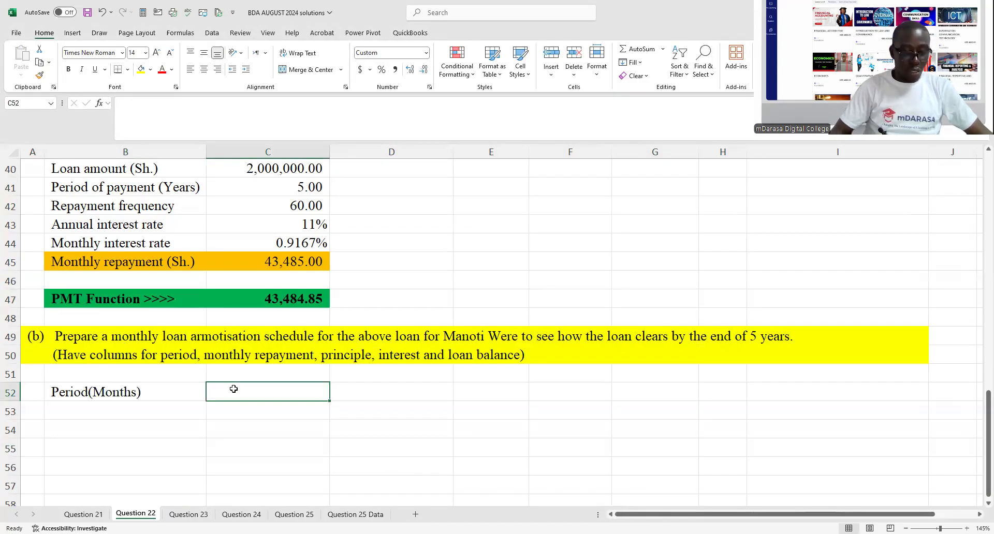
type("Balance b/d")
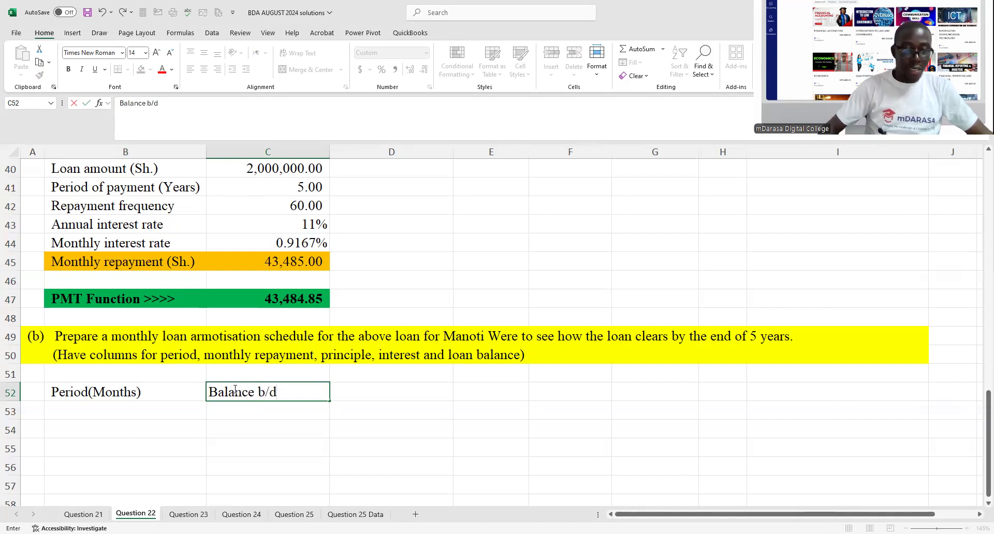
left_click(120, 103)
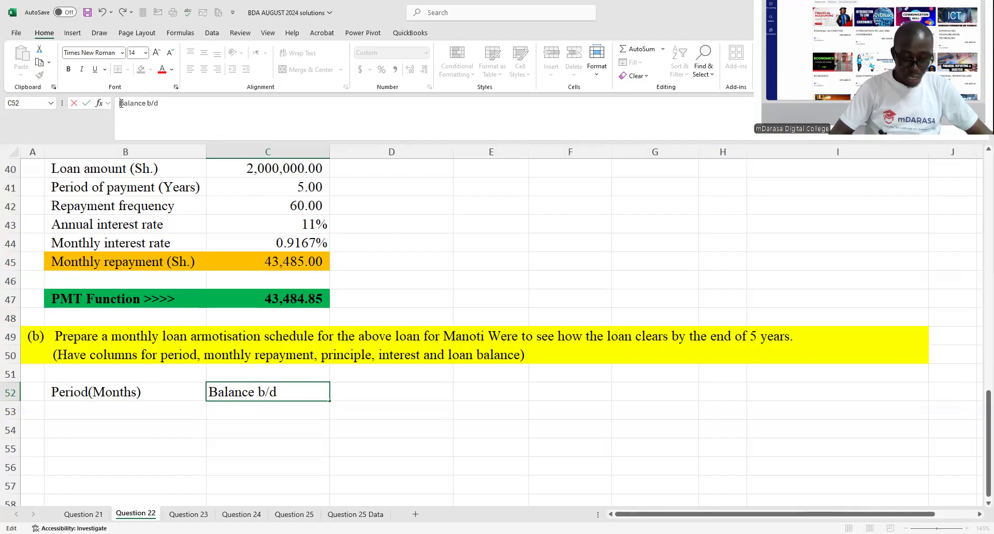
type("Loan v")
key("BackSpace")
type("balance")
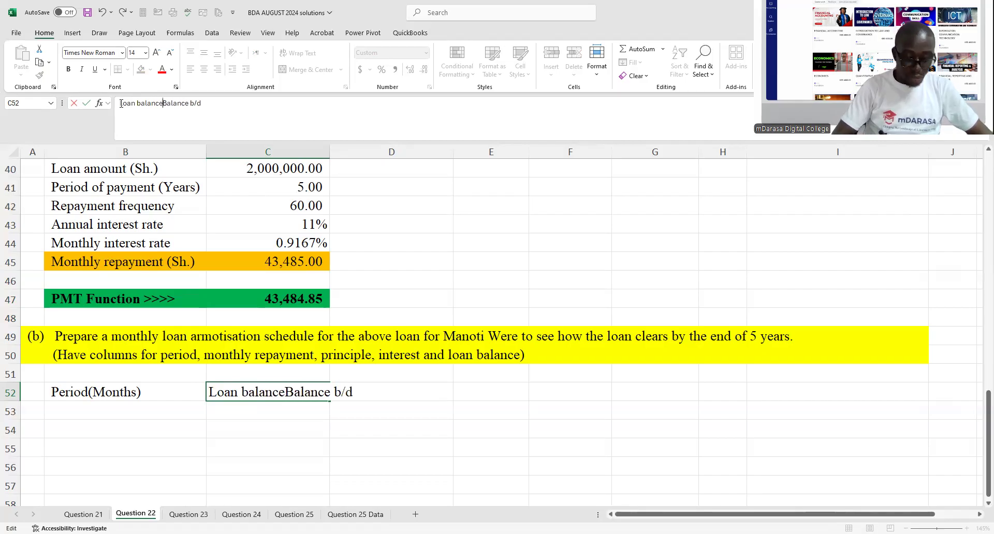
type("(")
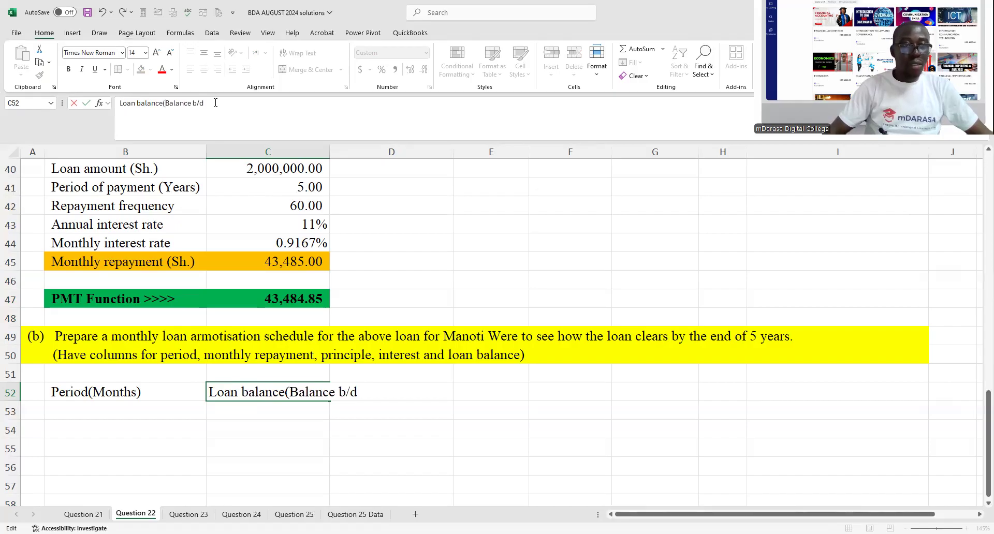
type(")")
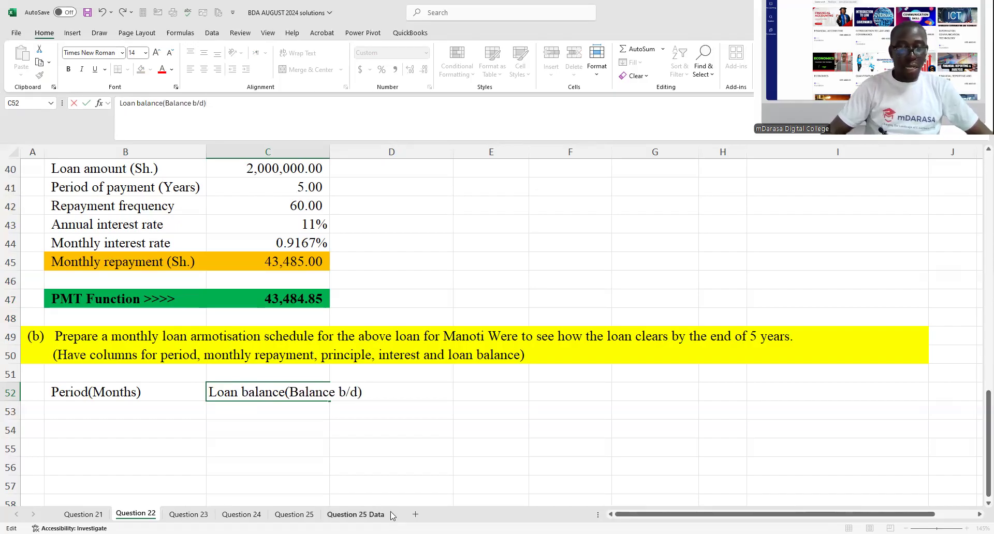
- Widen column C so the loan balance header fits, and select D52 for the next header
left_click(373, 428)
left_click_drag(329, 152, 385, 185)
left_click(413, 386)
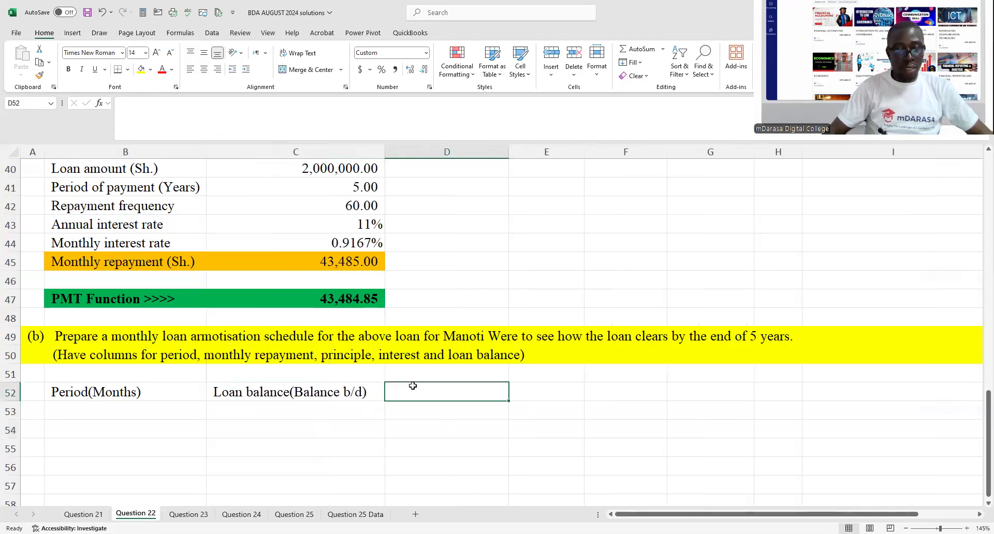
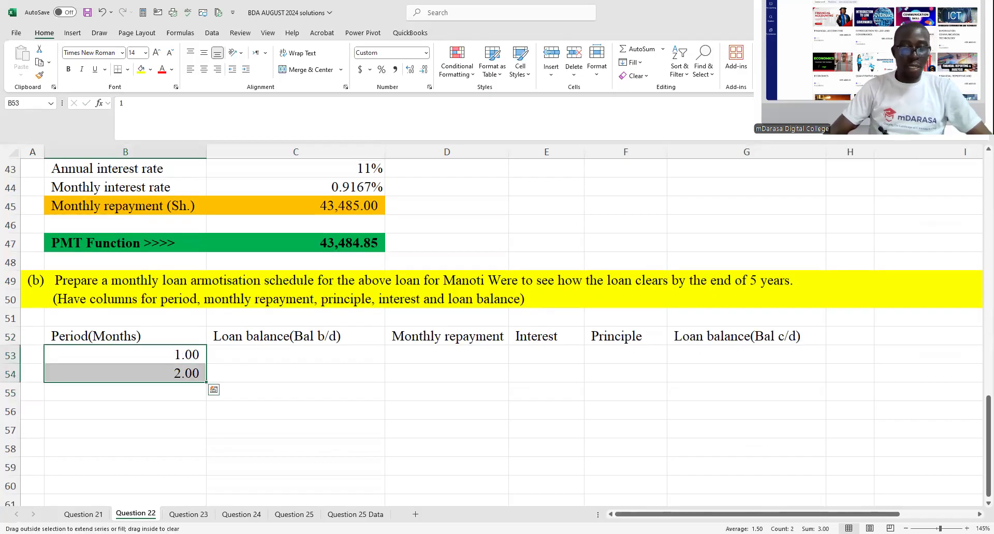
- Extend the period series down column B to month 60 and format the period numbers as General
left_click_drag(203, 180, 187, 236)
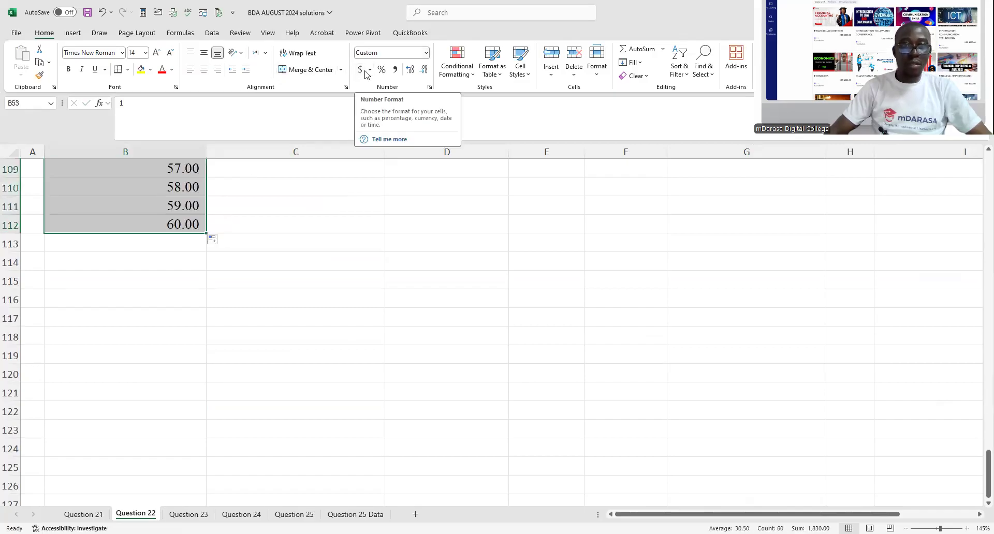
left_click(375, 54)
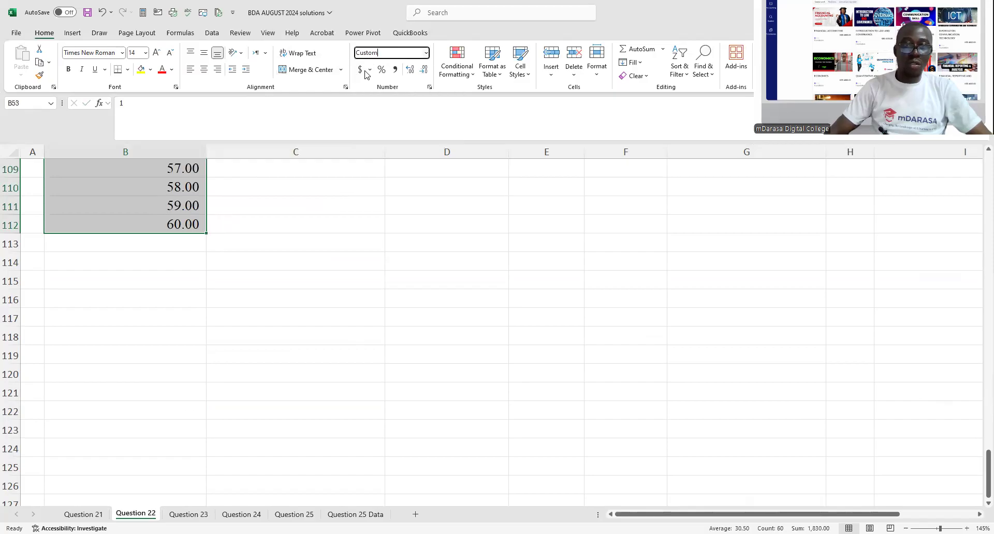
key("ctrl+a")
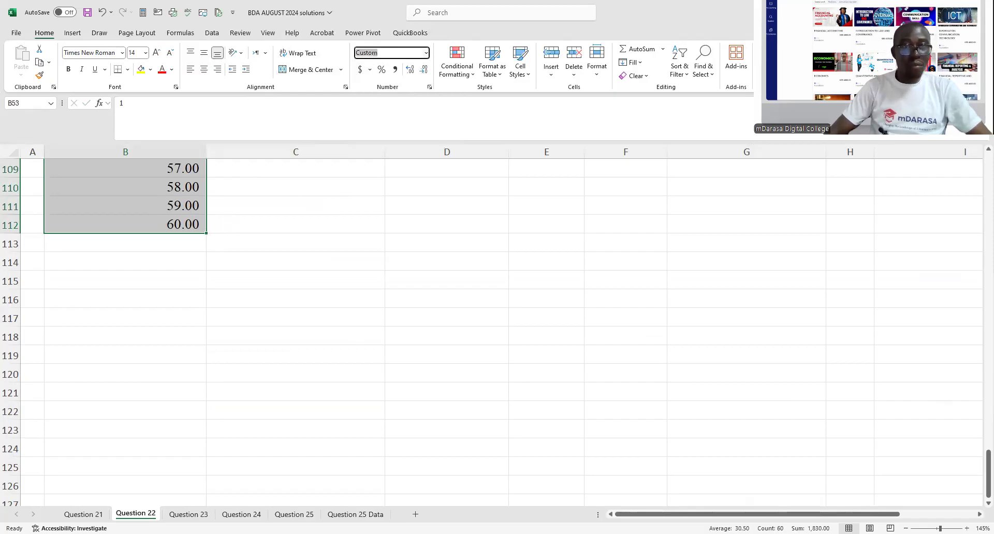
type("r")
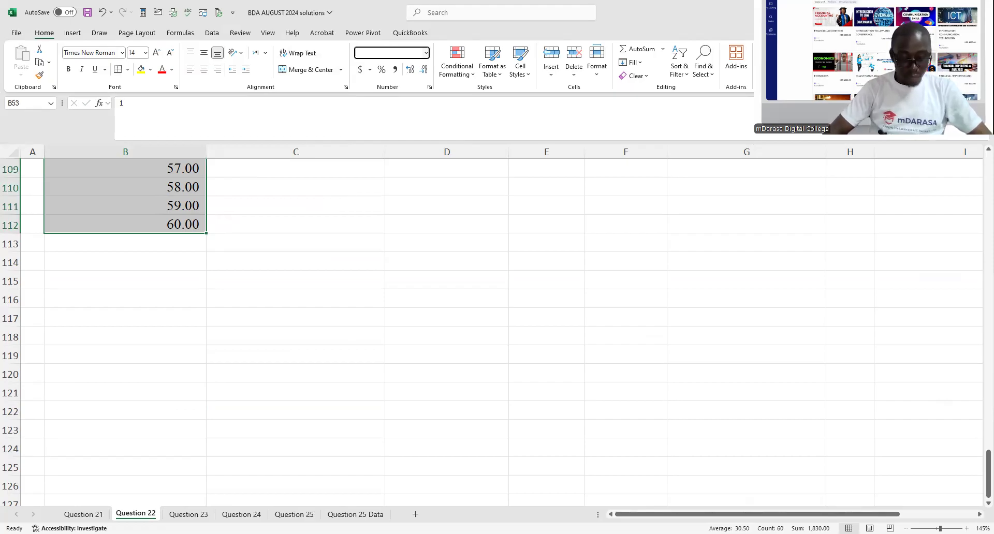
type("General")
key("Return")
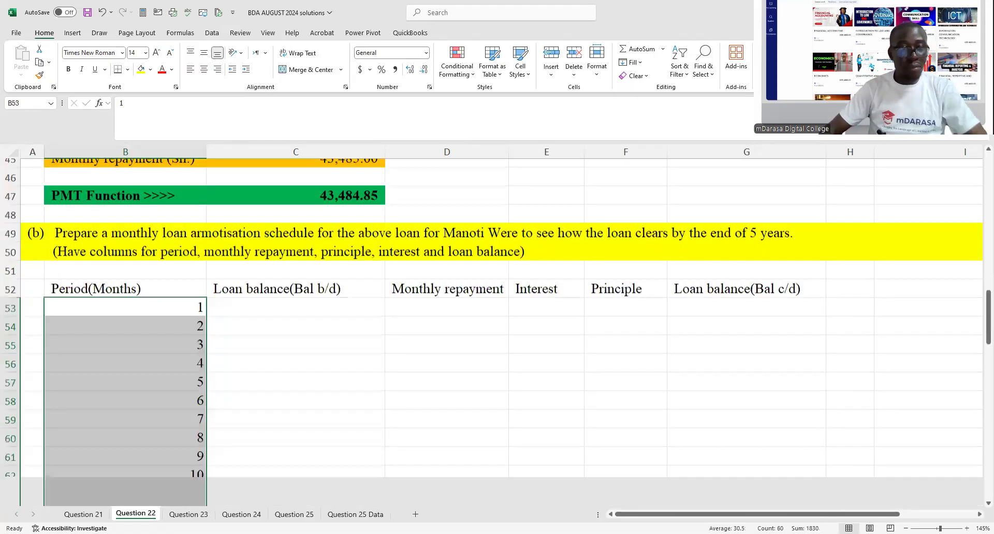
left_click(219, 372)
scroll(268, 392, "down", 3)
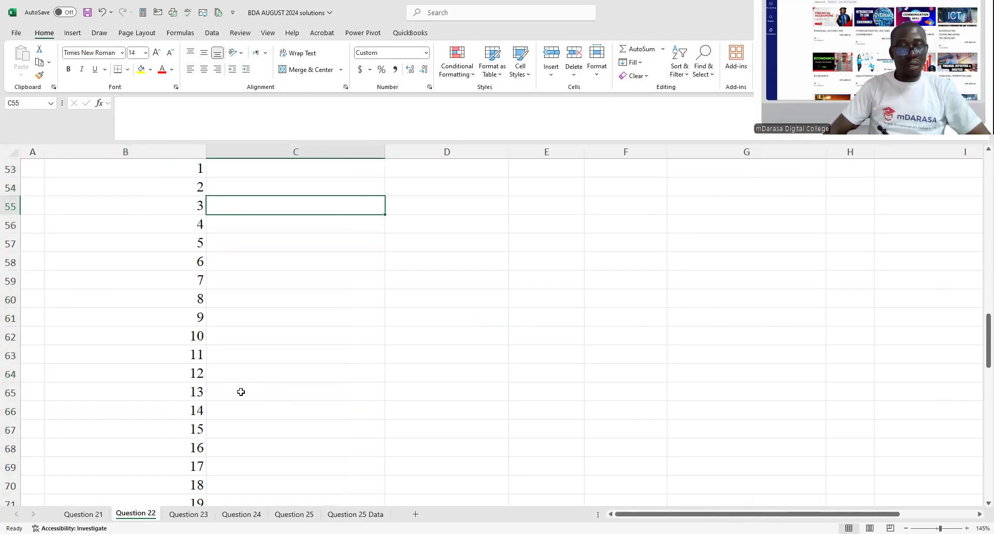
scroll(240, 392, "up", 2)
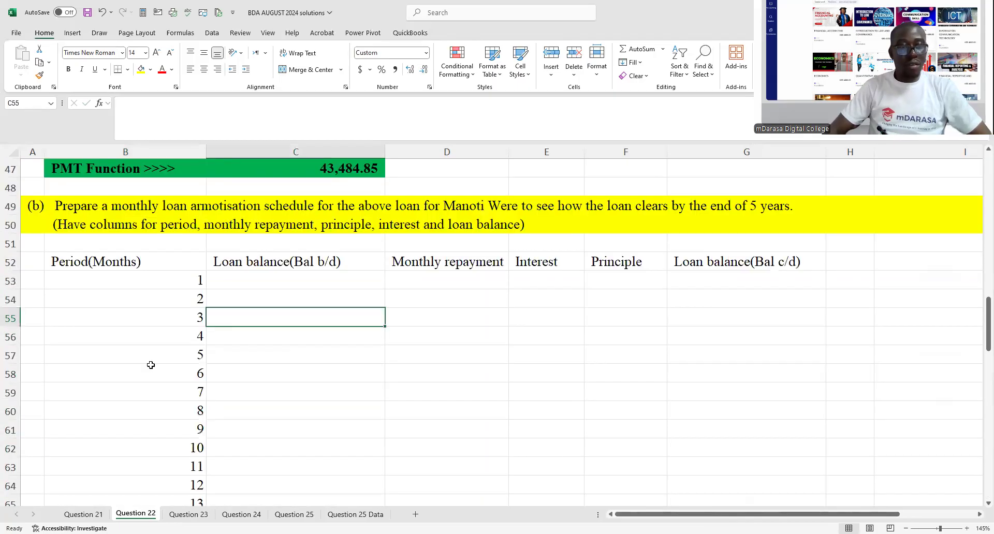
- Insert a new row above the month 1 row and enter period 0 in B53
left_click(11, 281)
key("ctrl+shift+plus")
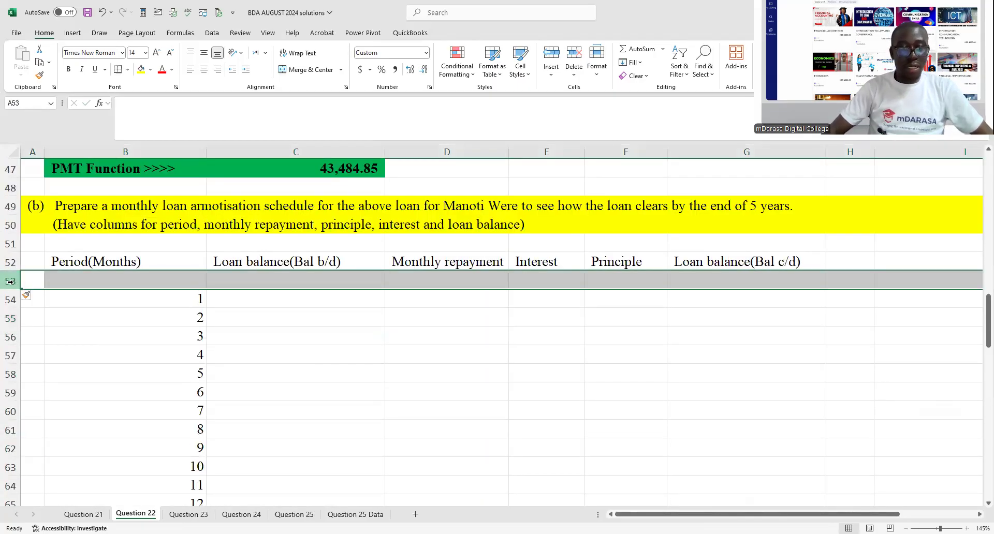
left_click(171, 273)
type("0")
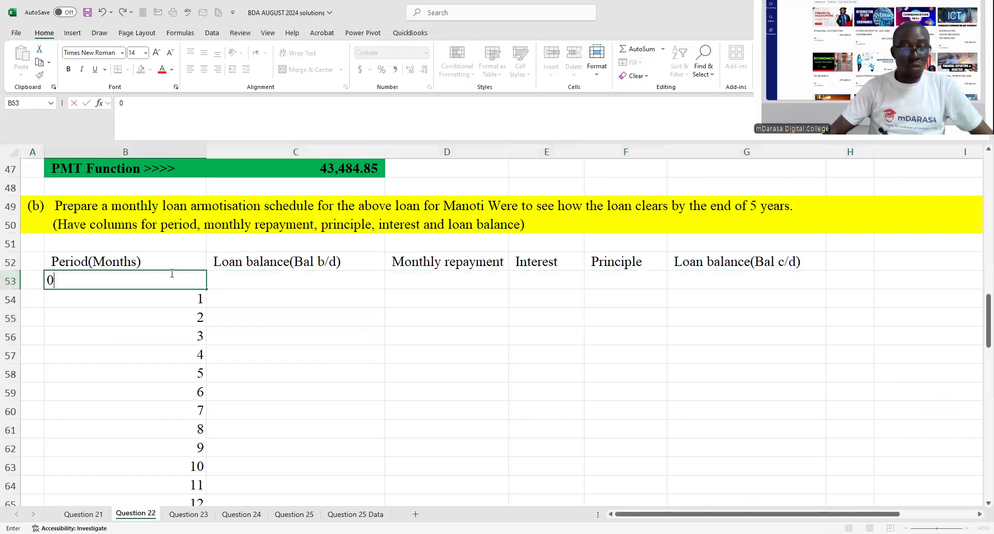
left_click(326, 319)
- Format the period 0 cell B53 as General
left_click(184, 279)
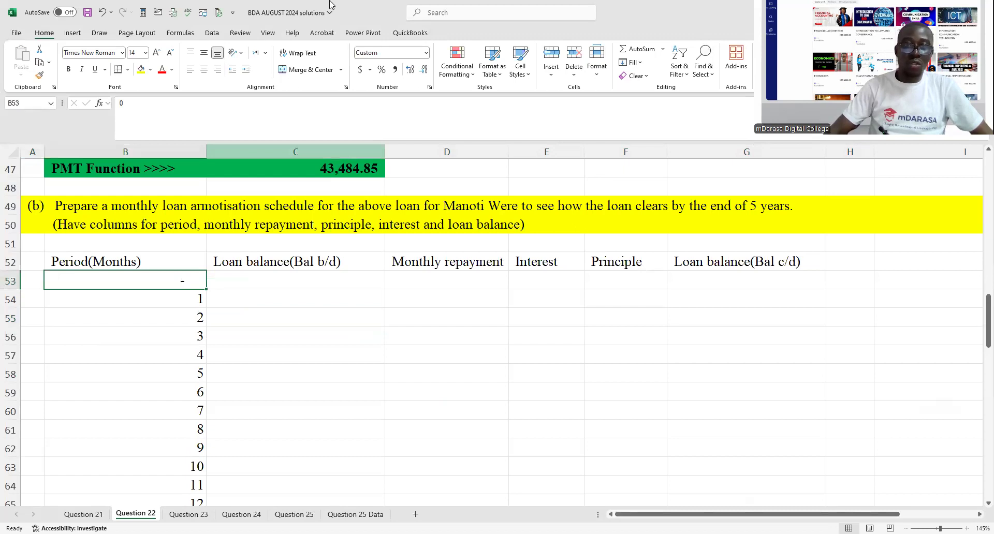
left_click(427, 56)
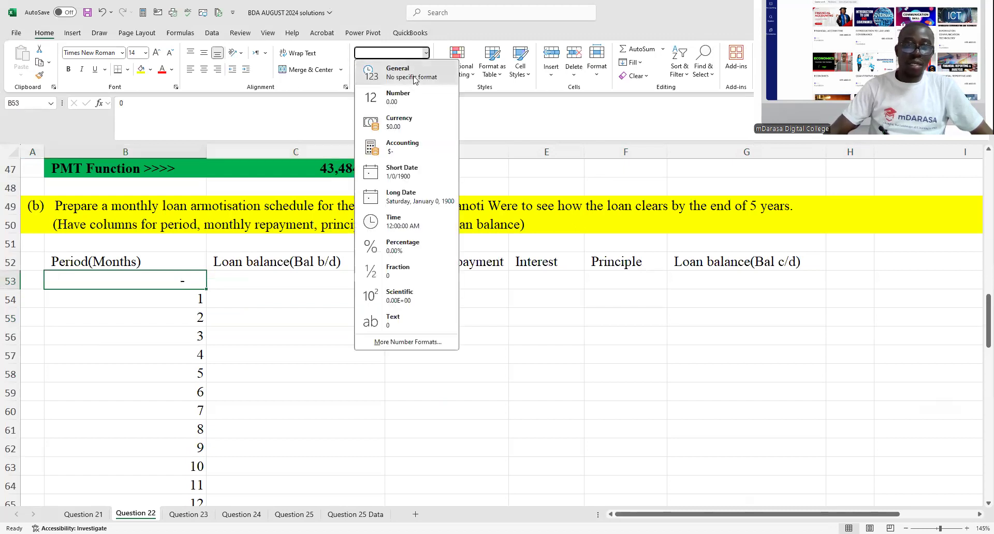
left_click(409, 69)
left_click(341, 346)
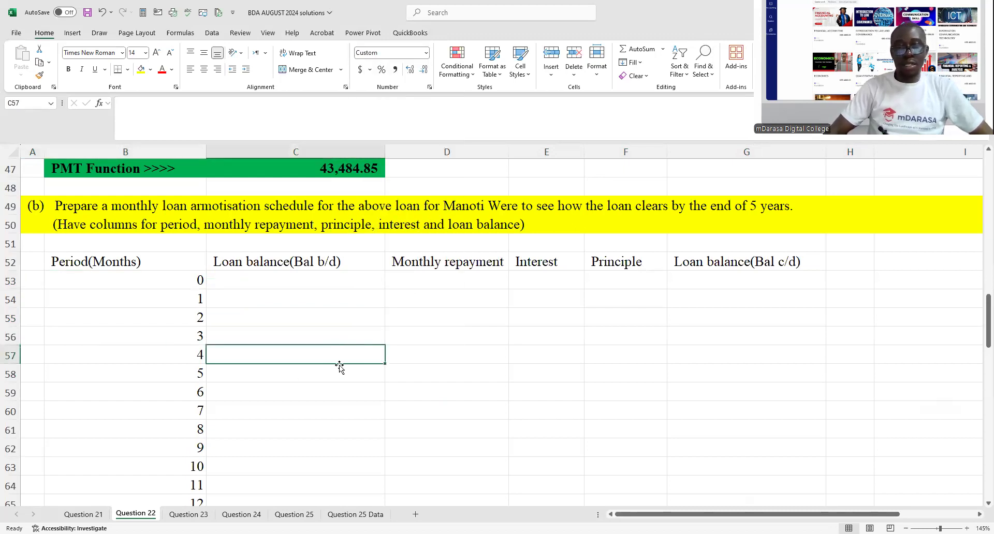
- Make the schedule headers in B52:G52 bold
left_click_drag(108, 261, 766, 261)
left_click(68, 69)
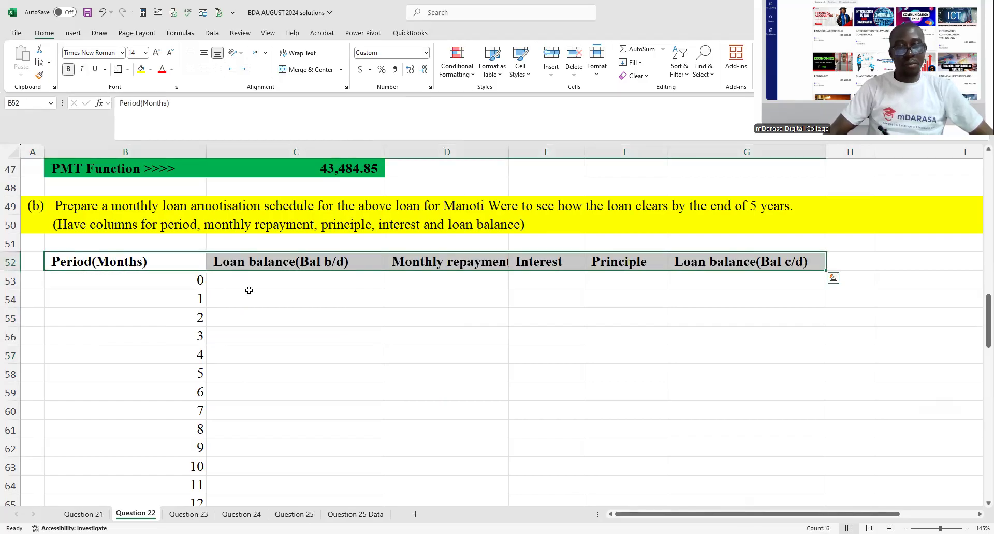
left_click(265, 313)
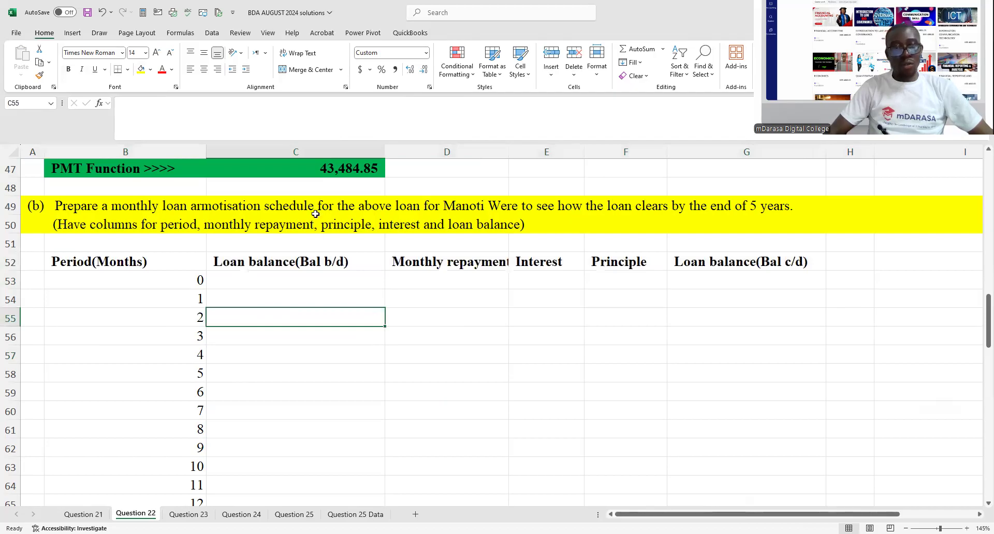
- Copy the PMT result from C47 and paste only its value into the month 1 repayment cell D54
left_click(333, 162)
key("ctrl+c")
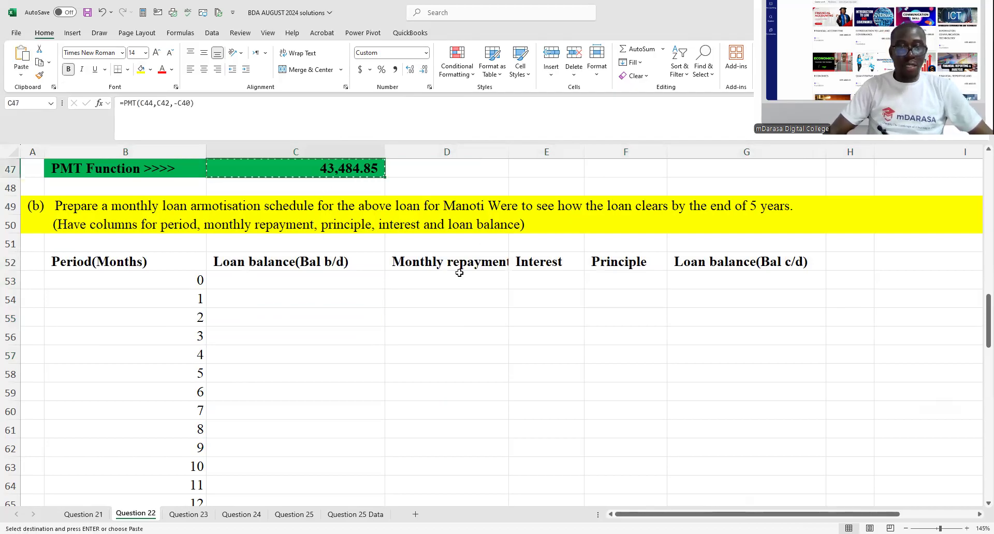
left_click(455, 275)
left_click(452, 295)
right_click(452, 296)
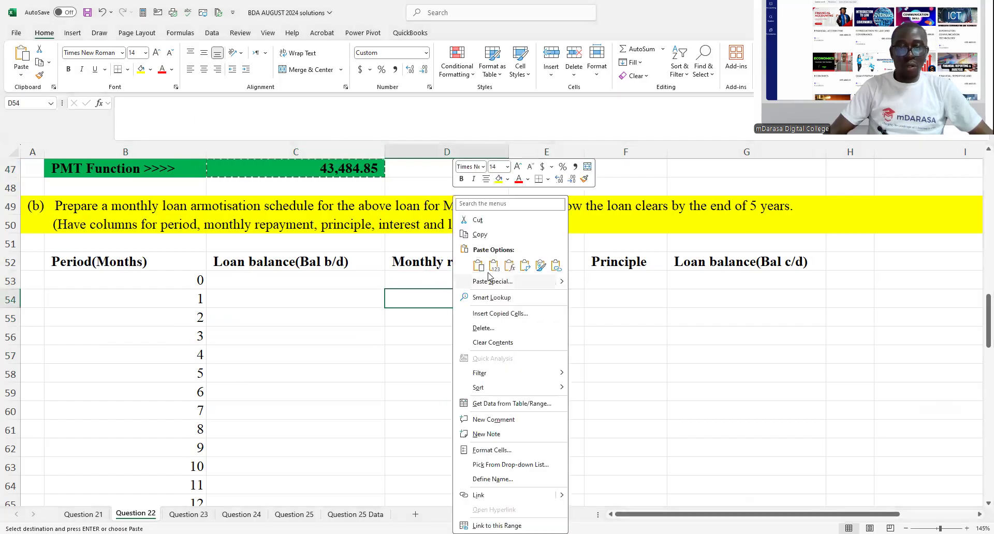
left_click(481, 275)
- Copy the month 1 repayment in D54 and paste its value into D55:D113 for the remaining months
key("ctrl+c")
left_click_drag(455, 311, 452, 467)
right_click(453, 465)
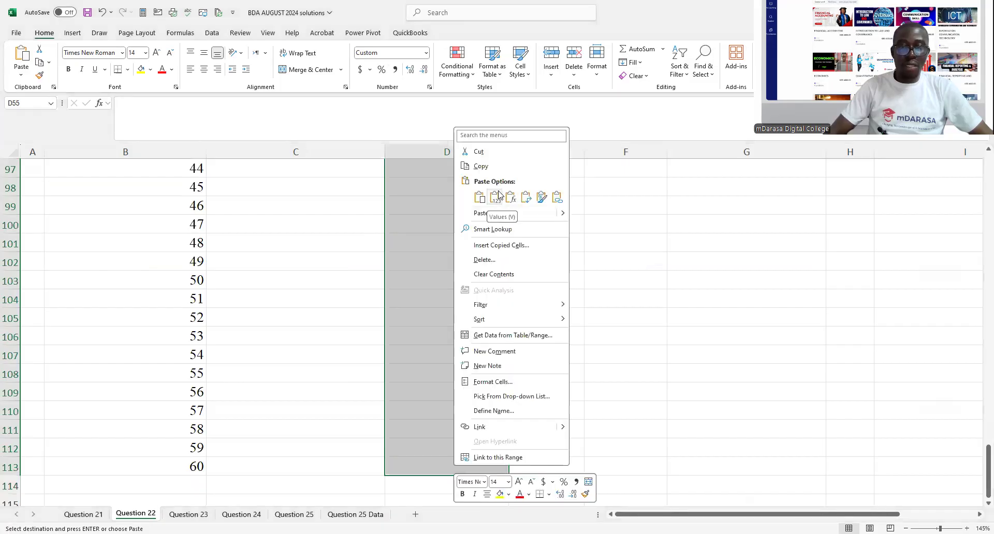
left_click(499, 195)
- Widen columns D and E so the bold Monthly repayment header fits
double_click(559, 349)
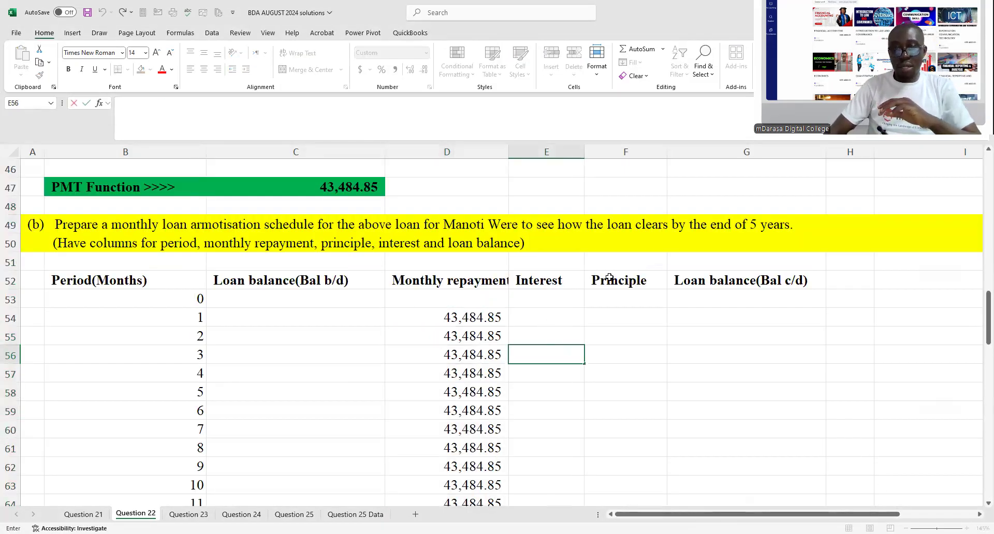
mouse_move(502, 153)
left_mouse_down()
mouse_move(520, 153)
mouse_move(511, 154)
left_mouse_up()
left_click(536, 390)
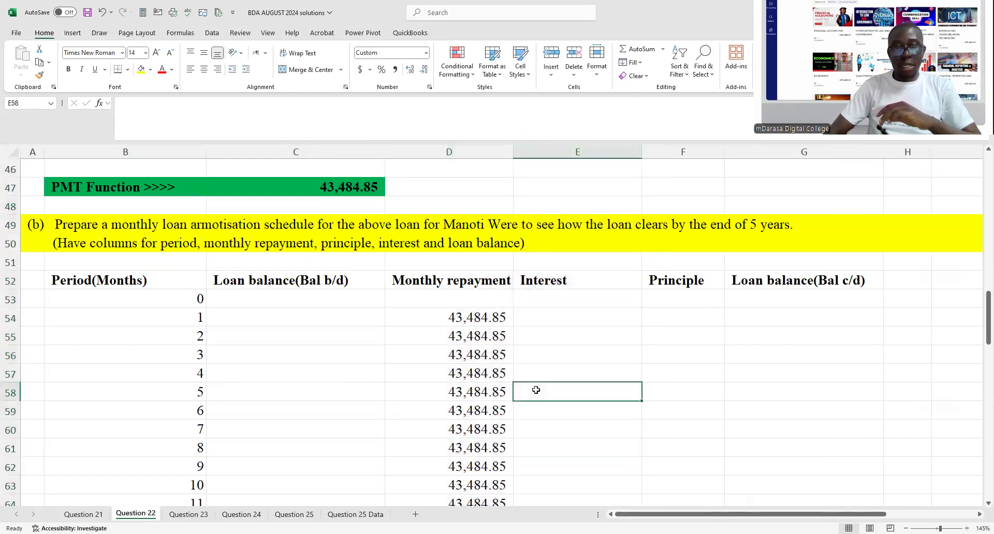
- Enter the loan amount 2000000 as the period 0 closing balance in G53
left_click(298, 298)
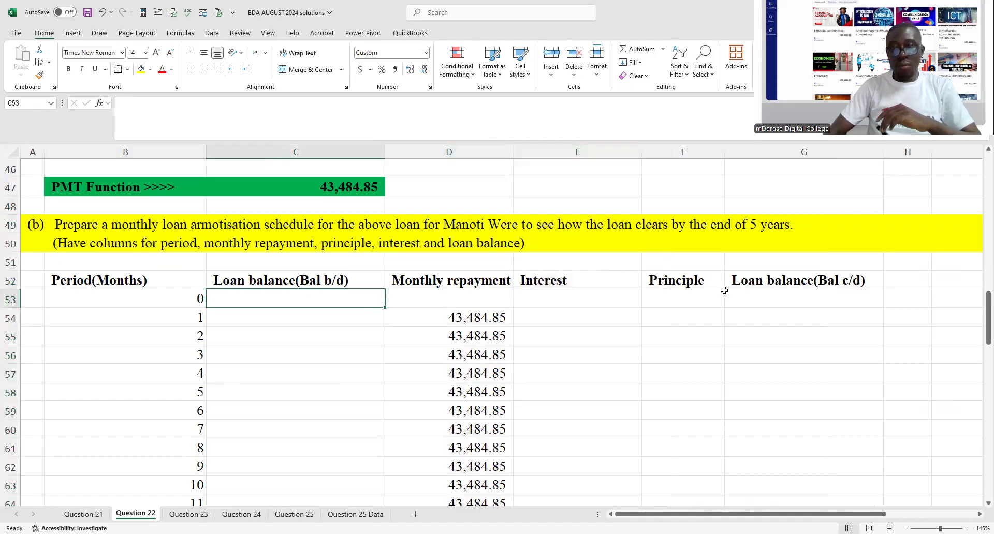
left_click(742, 292)
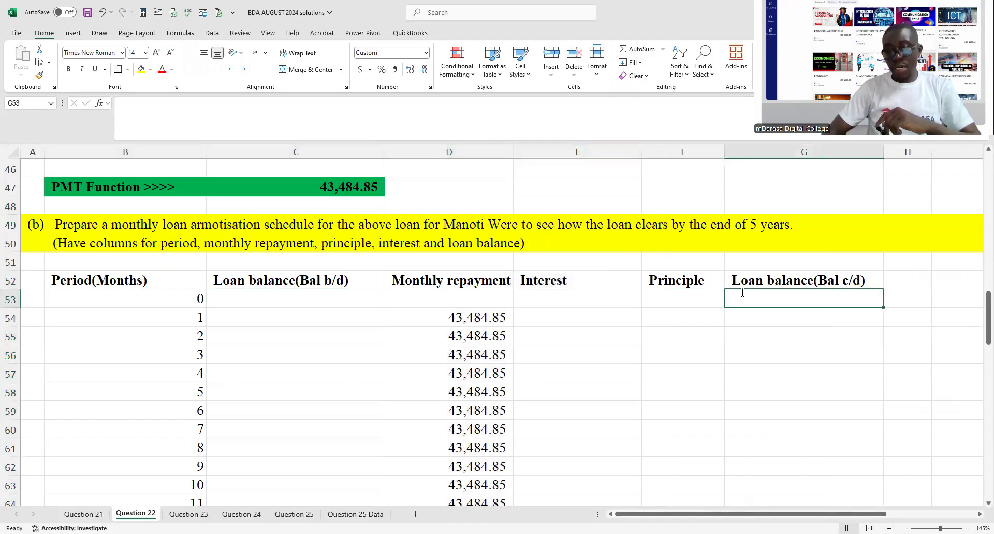
type("2000000")
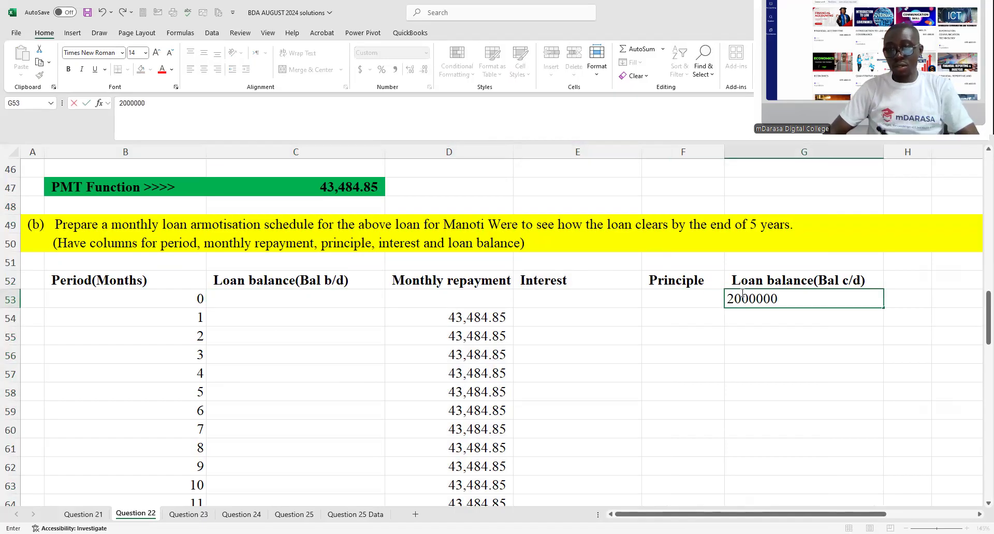
key("Return")
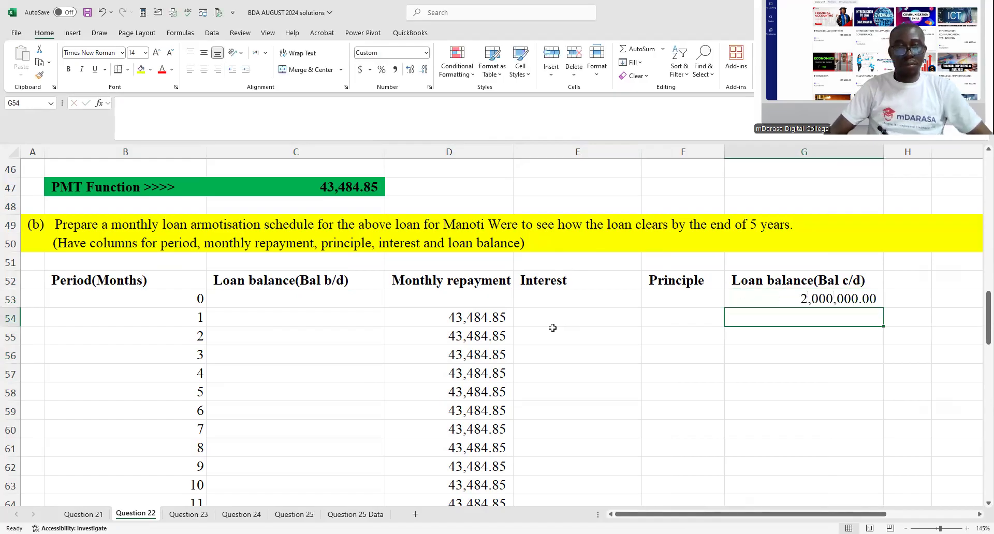
- Link the month 1 opening balance in C54 to the previous closing balance with =G53
left_click(278, 319)
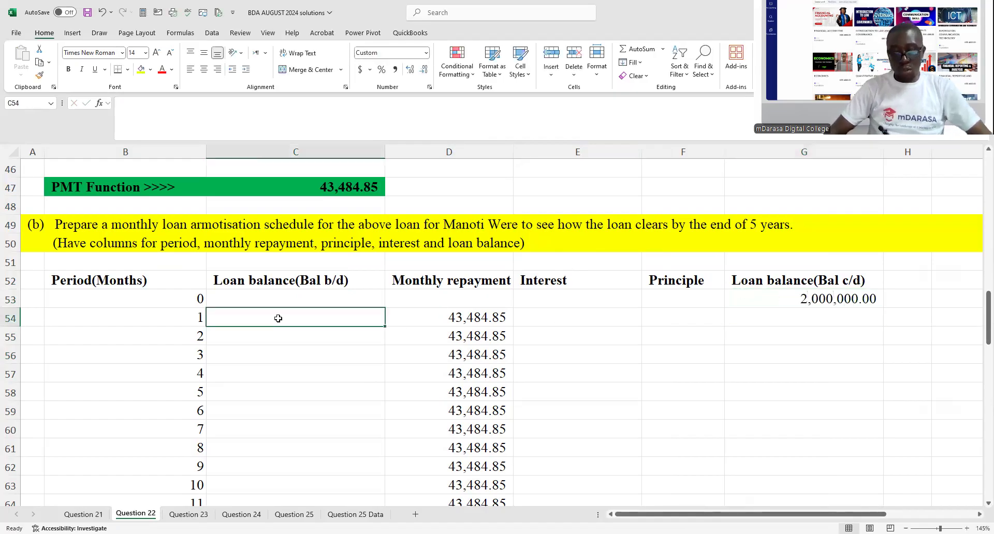
type("=")
left_click(778, 298)
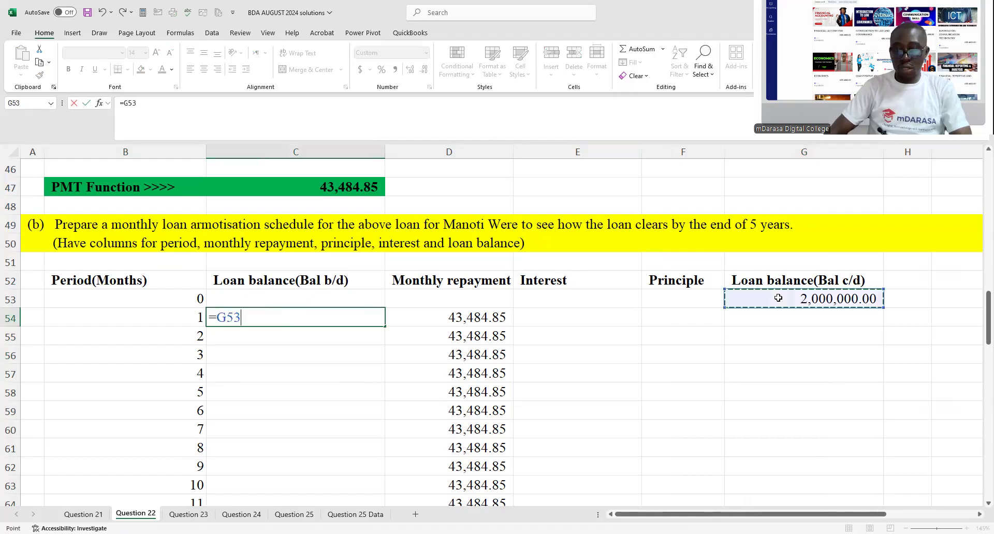
key("Return")
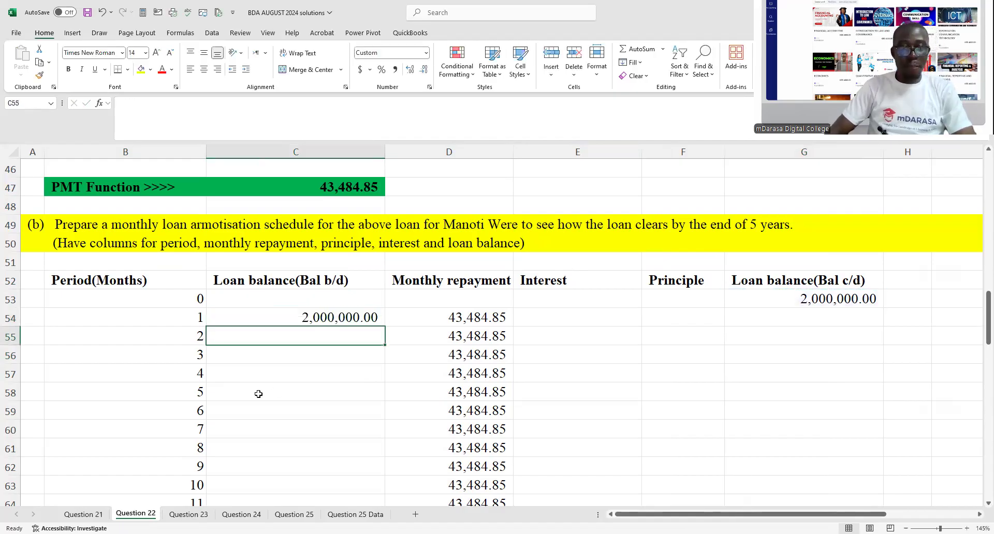
- Narrow columns C and B to just fit the schedule headers in row 52
left_click(539, 311)
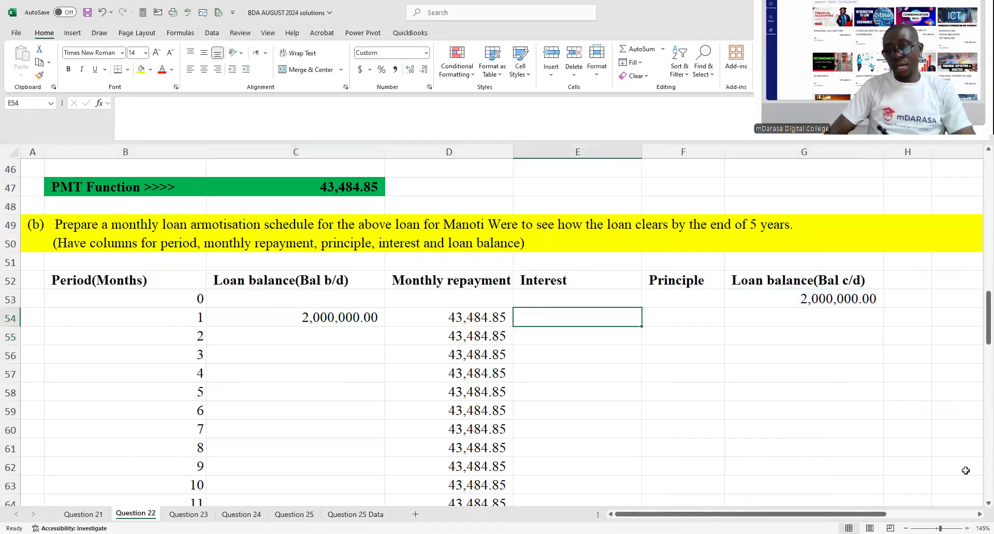
left_click(979, 514)
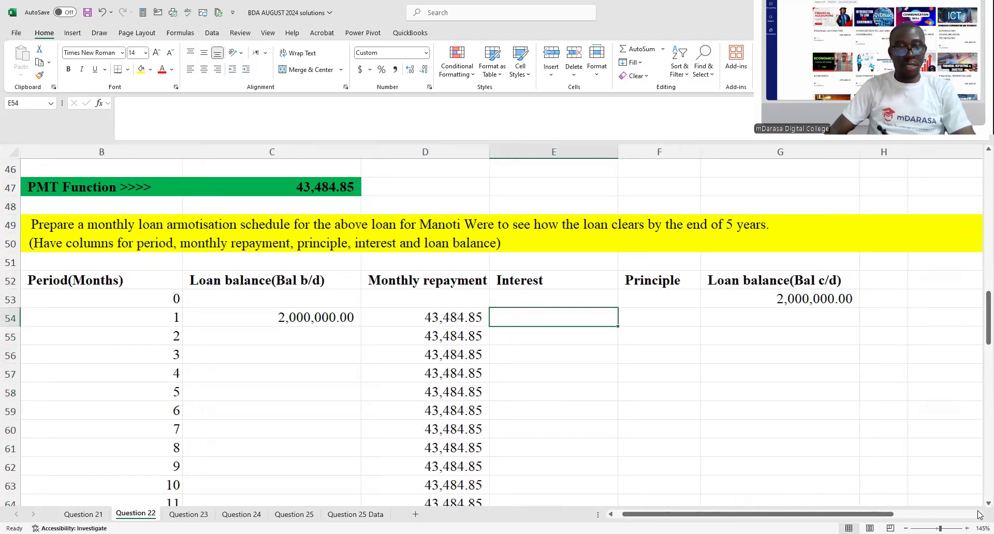
left_click(979, 514)
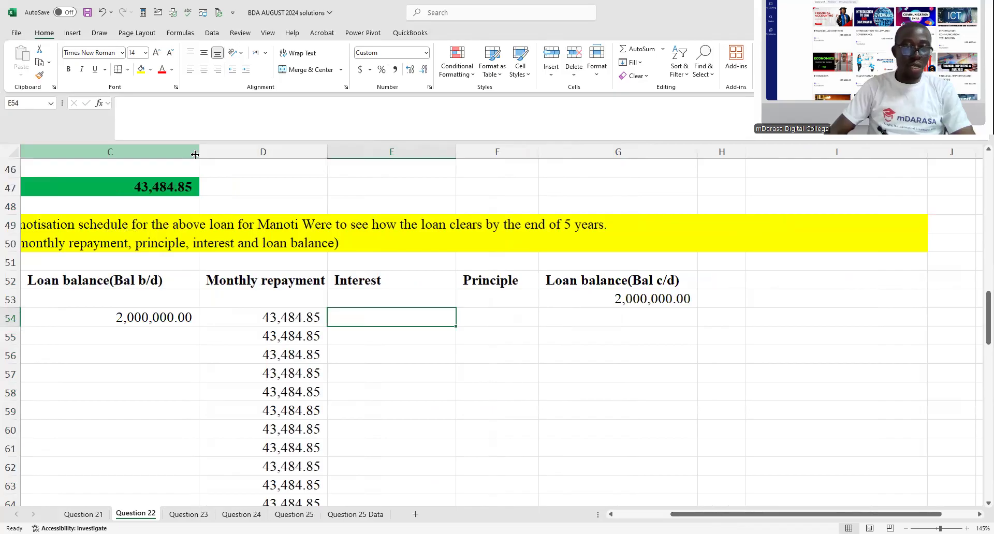
left_click_drag(197, 149, 160, 150)
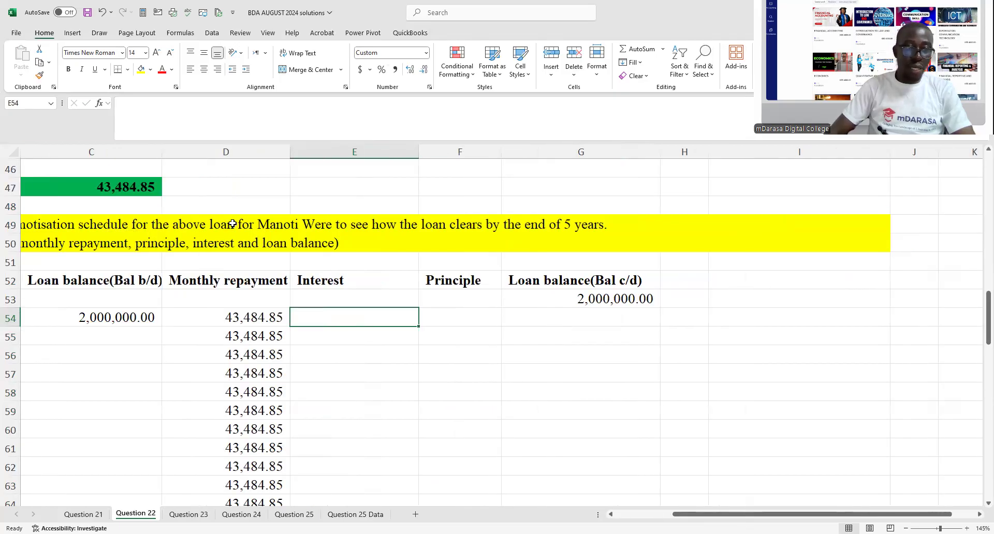
scroll(497, 331, "left", 3)
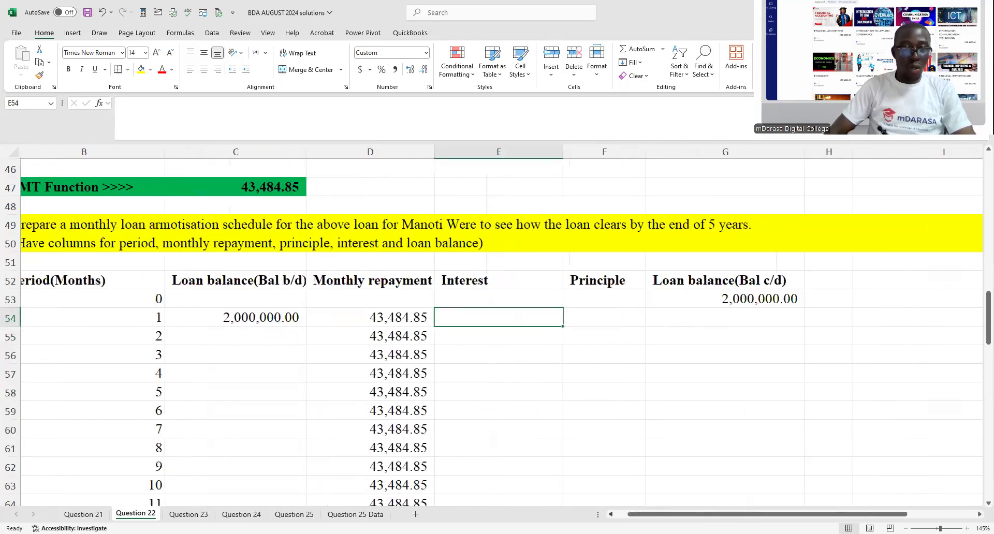
left_click_drag(208, 148, 185, 149)
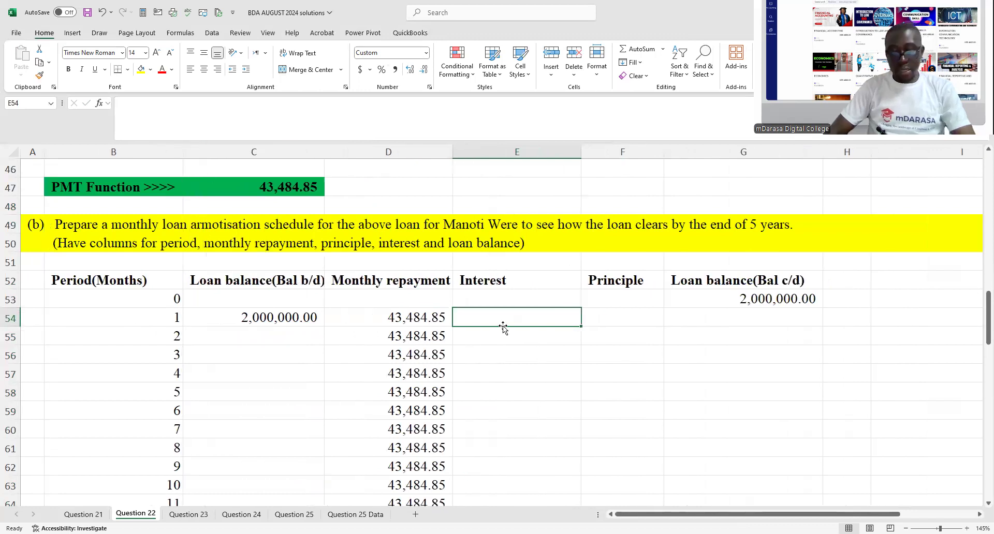
- Calculate the month 1 interest in E54 as monthly interest rate times opening balance with =C44*C54
type("=")
scroll(279, 242, "up", 2)
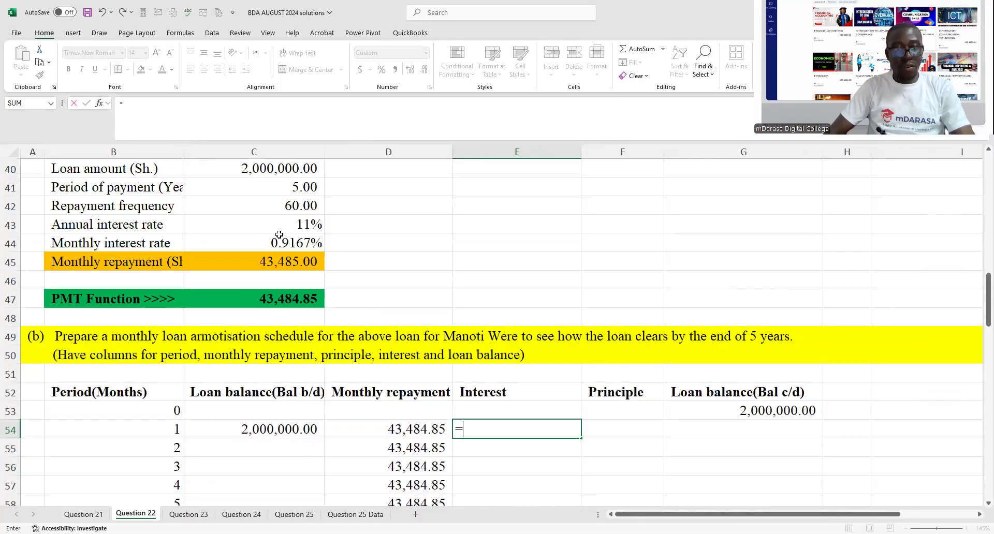
left_click(279, 242)
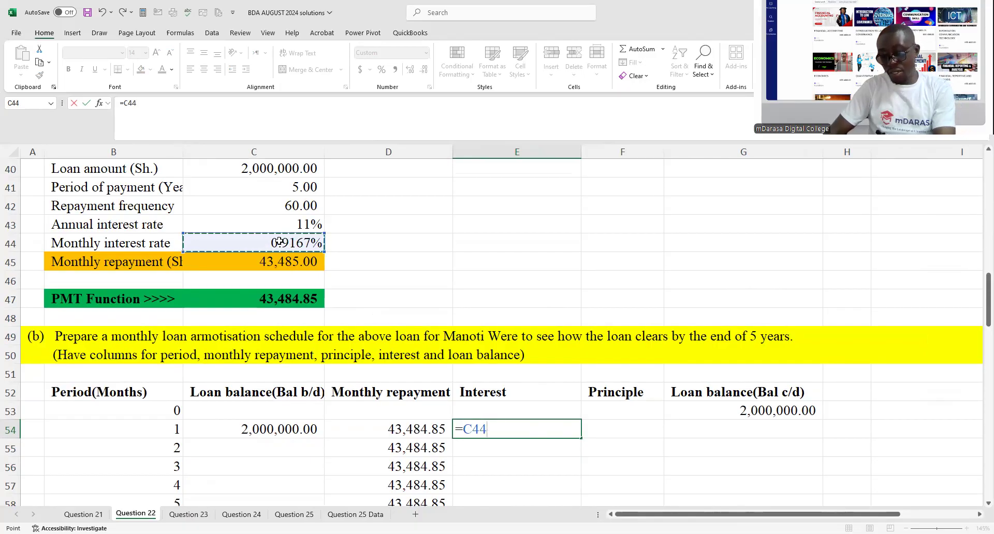
type("*")
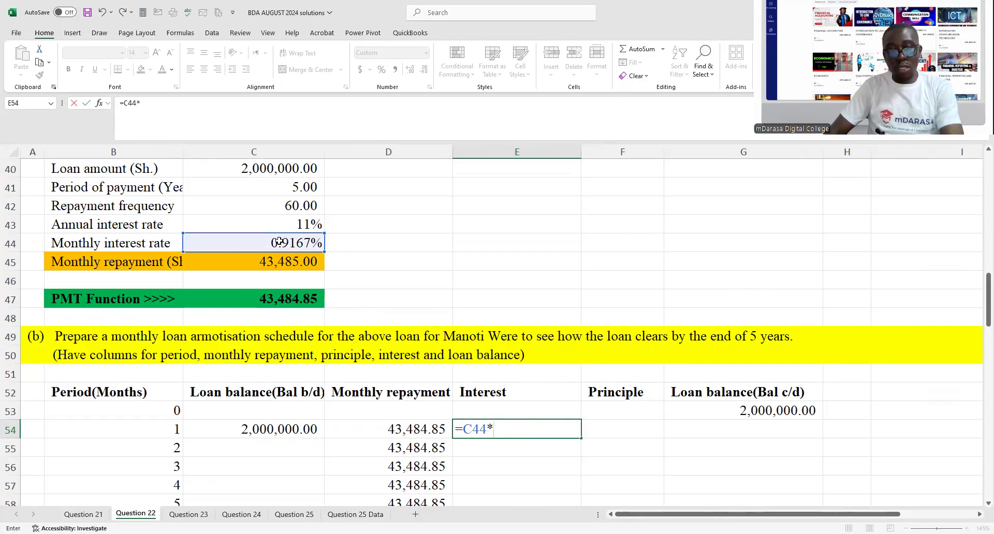
left_click(286, 426)
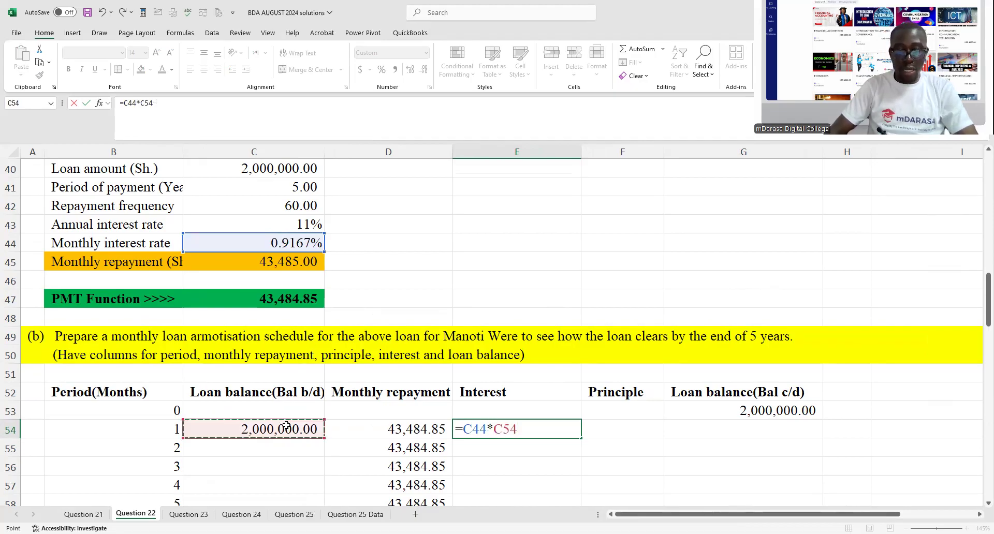
key("Return")
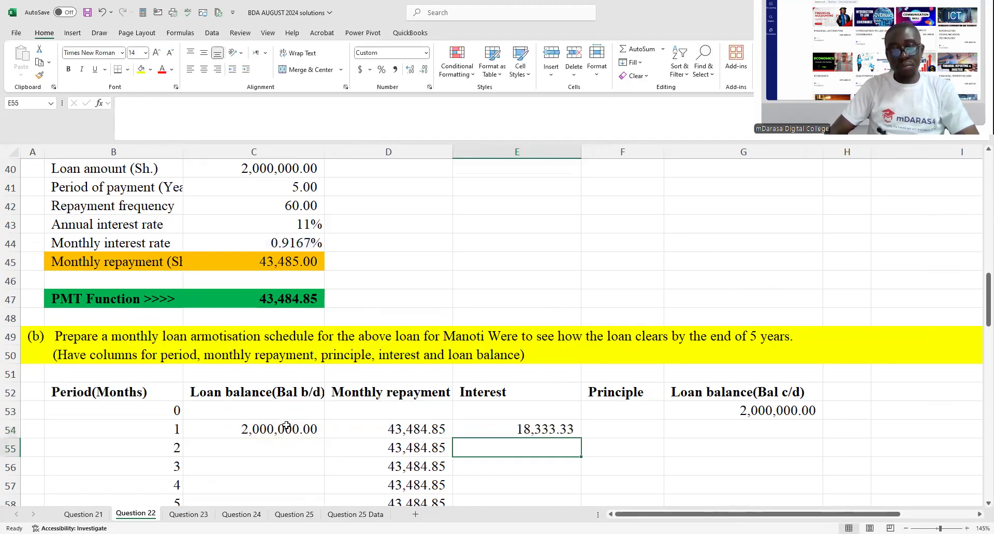
- Make the monthly interest rate reference absolute in the E54 interest formula, giving =$C$44*C54
left_click(523, 430)
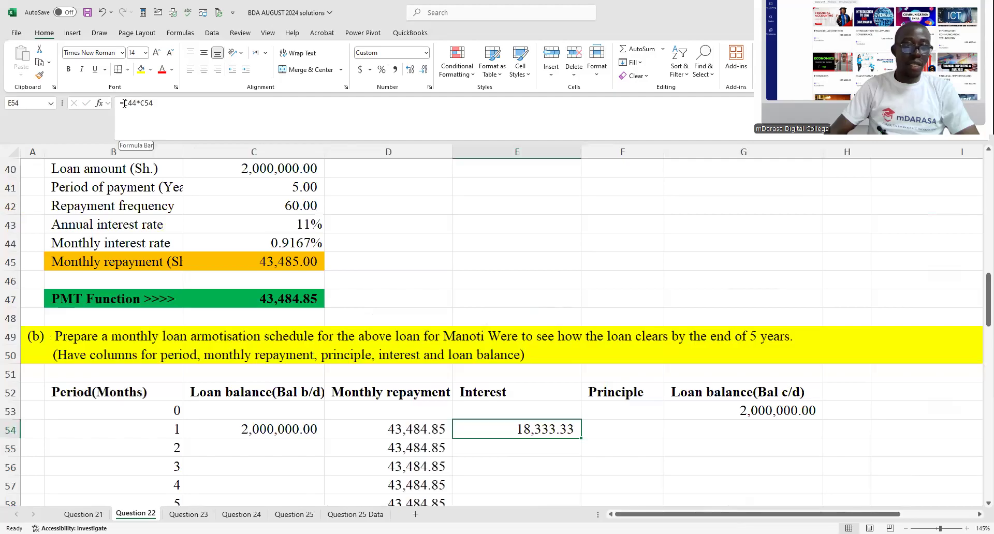
double_click(132, 103)
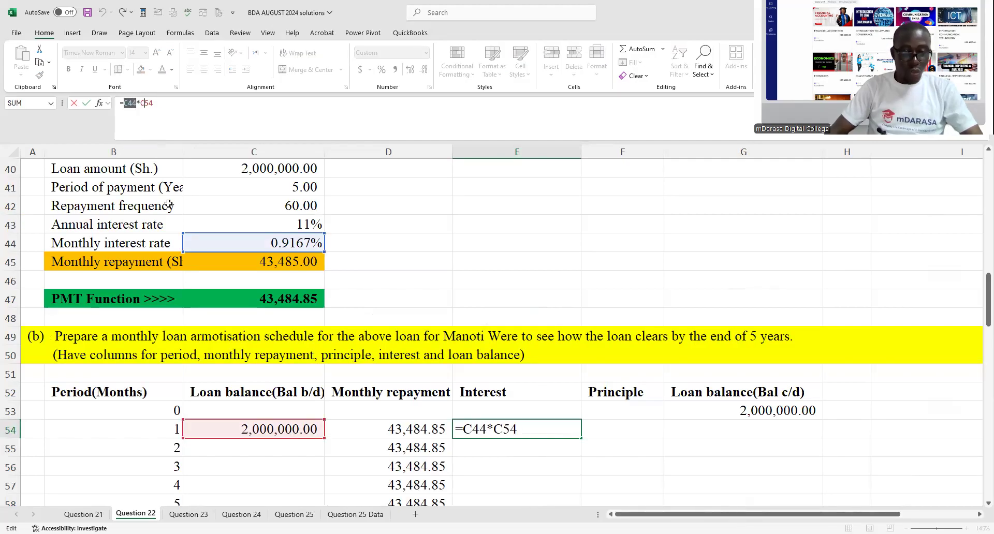
key("F4")
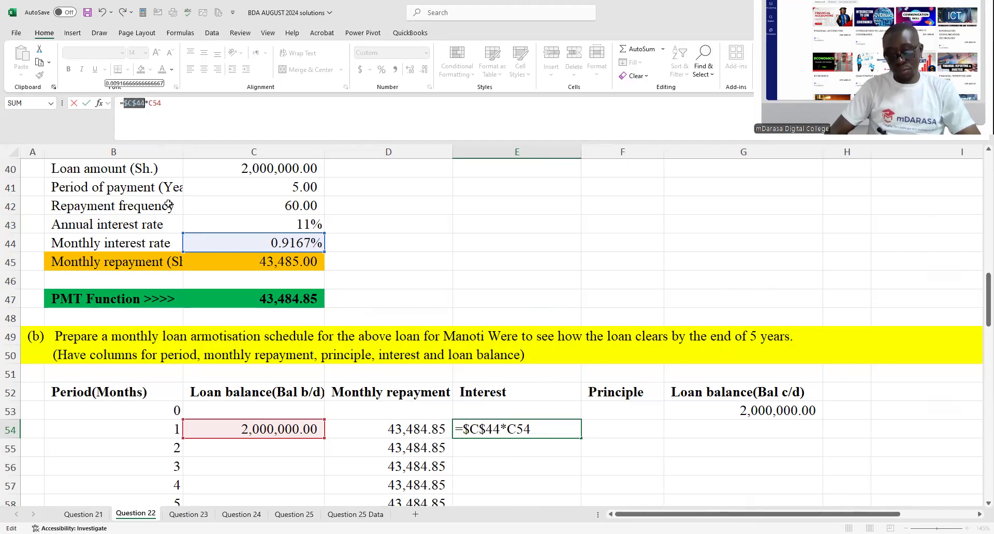
key("Return")
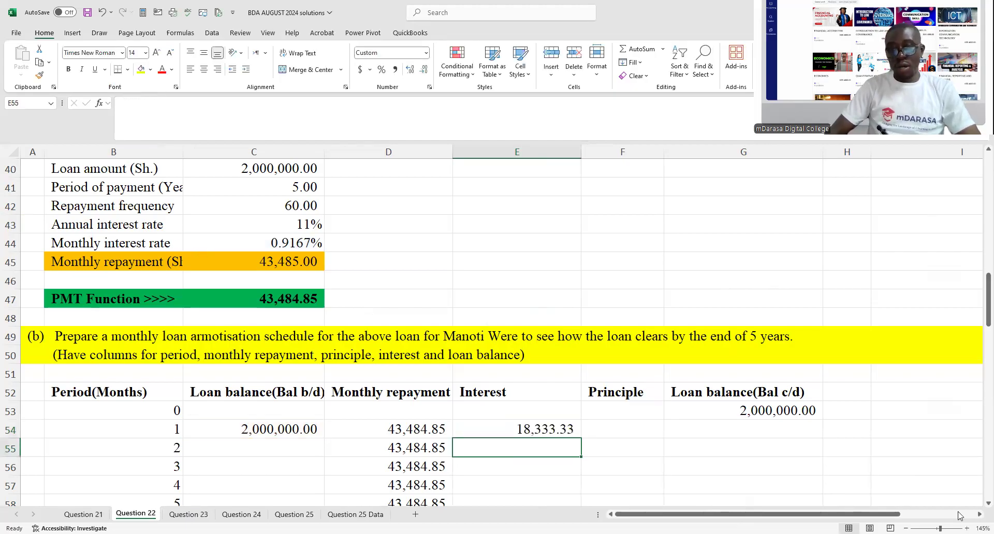
- Enter the note "Monthly repayment(Instalment) =" in E44, beside the monthly interest rate row
left_click(608, 425)
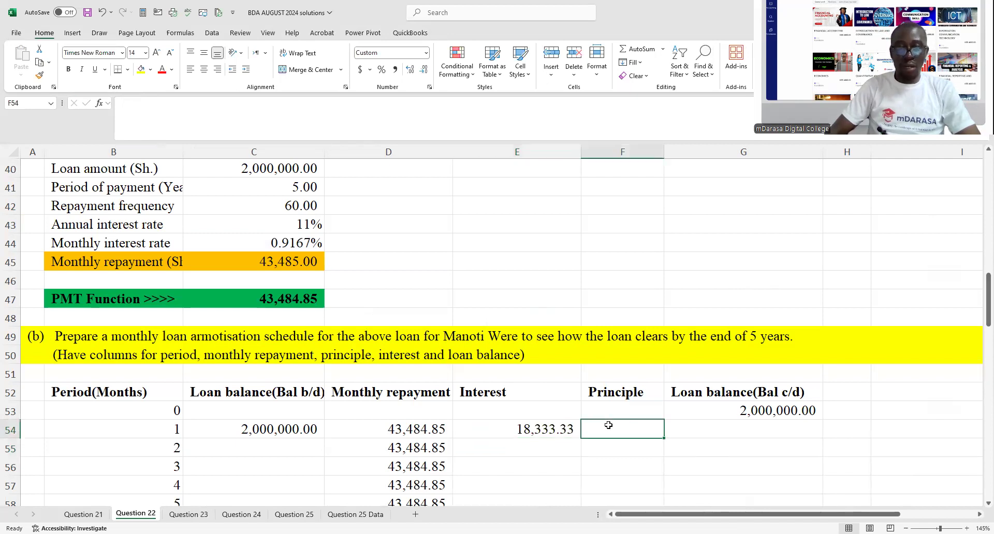
left_click(498, 243)
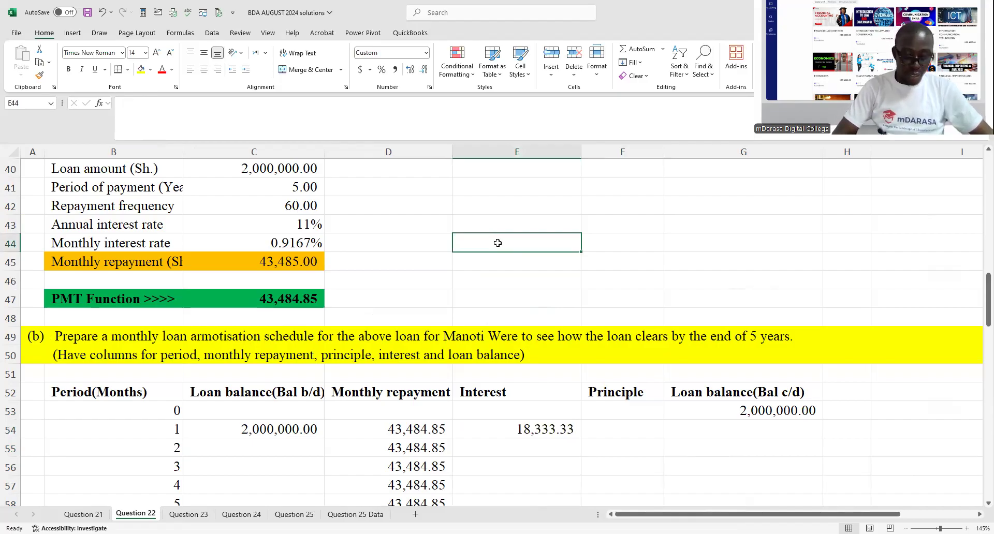
type("Mont")
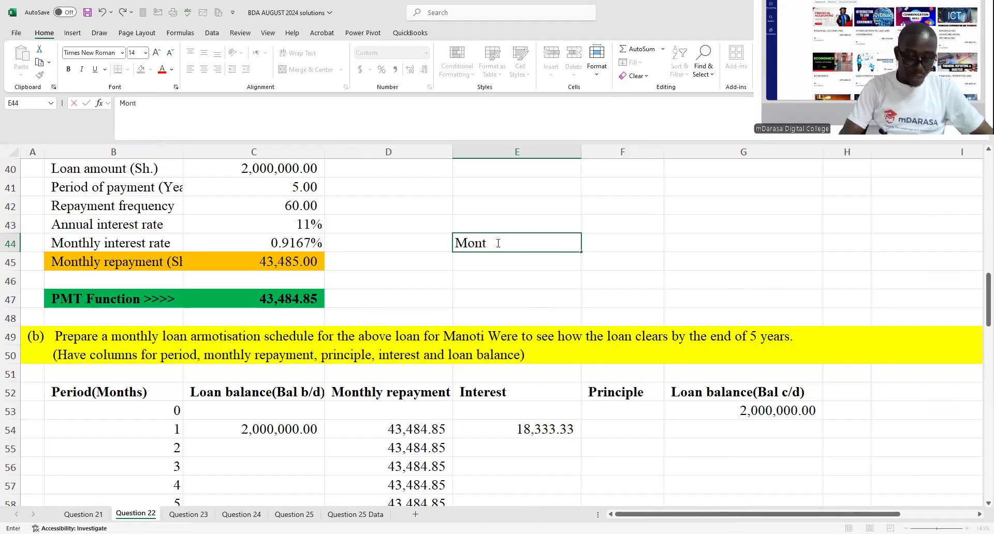
type("hly repayment(Instalment) =")
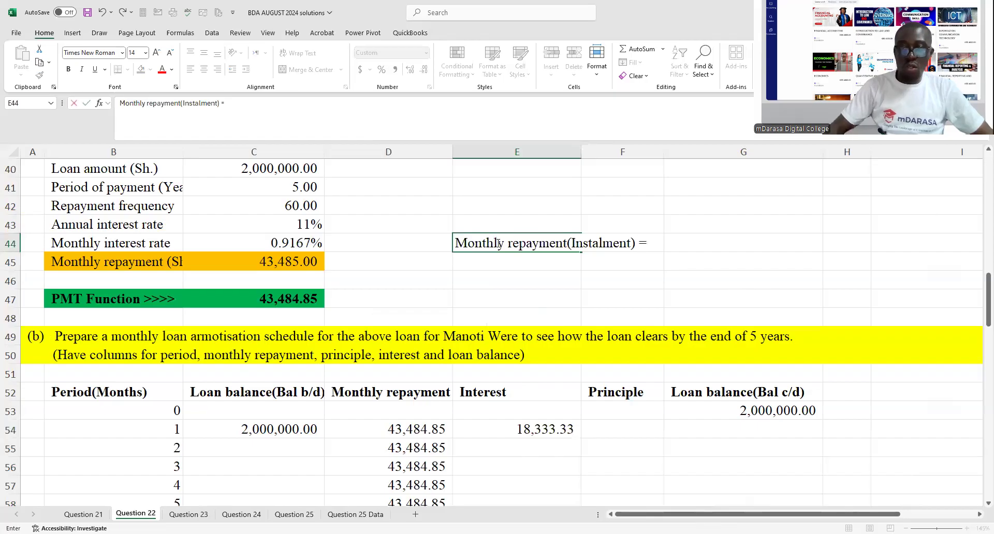
left_click(712, 239)
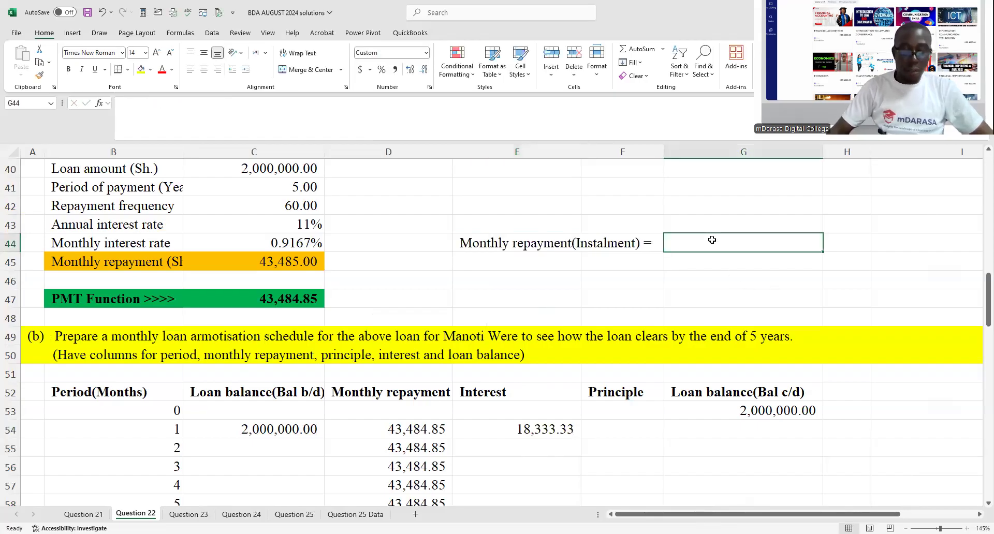
- Complete the repayment note by entering "Principle + Interest" in G44
type("Pr")
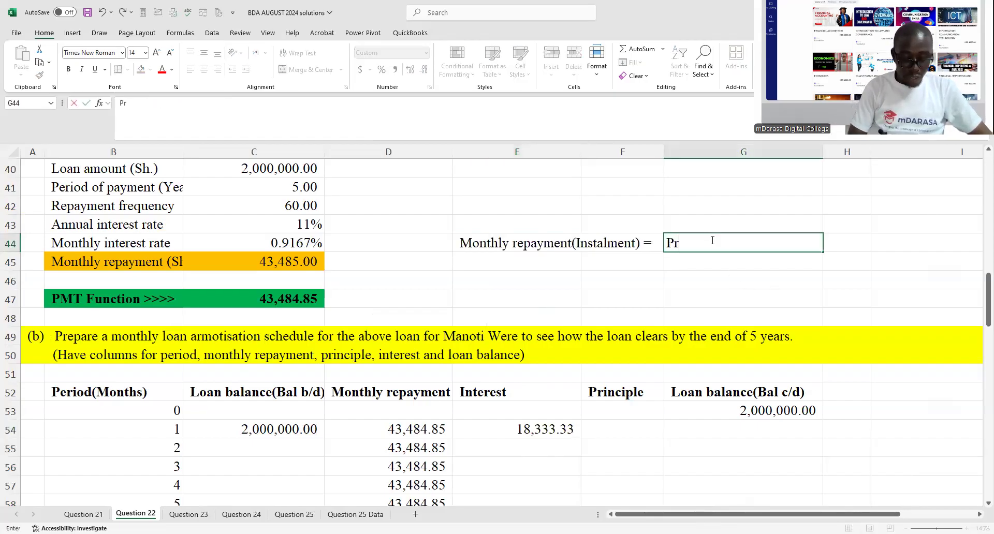
type("inciple")
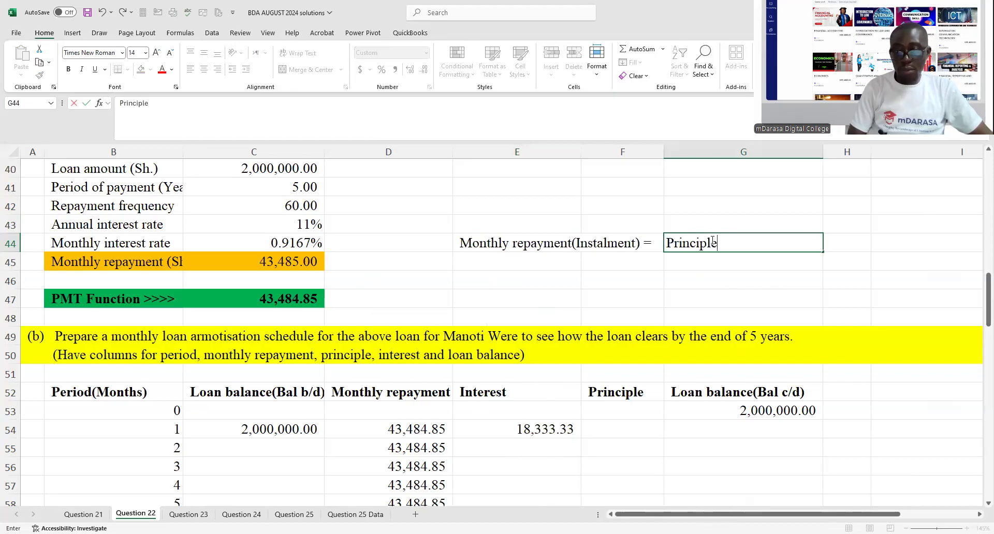
type(" +")
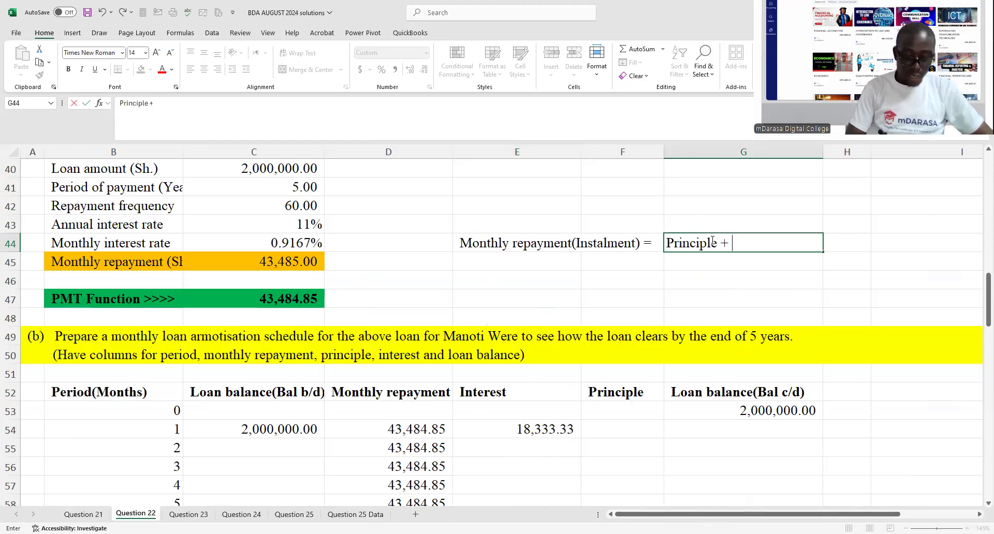
type(" Interes")
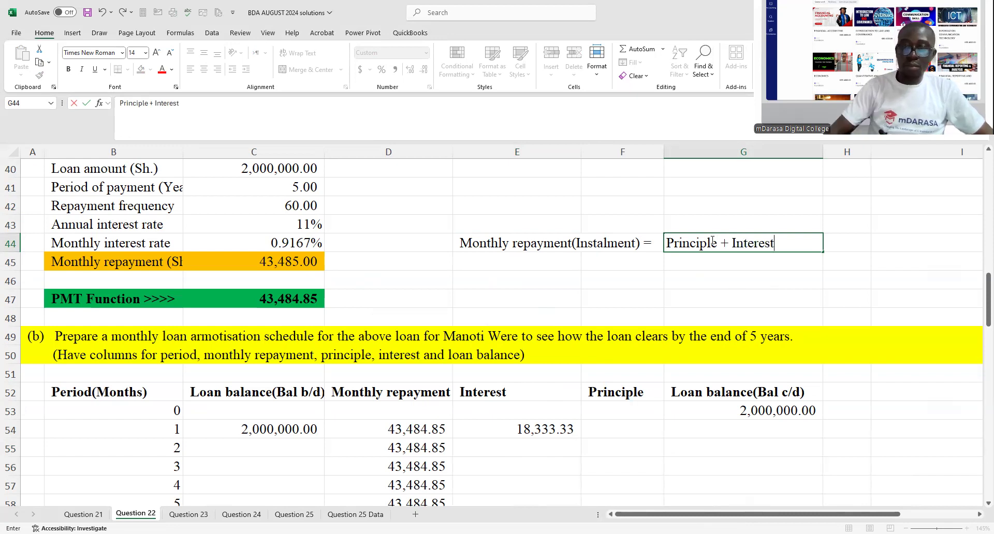
type("t")
left_click(563, 259)
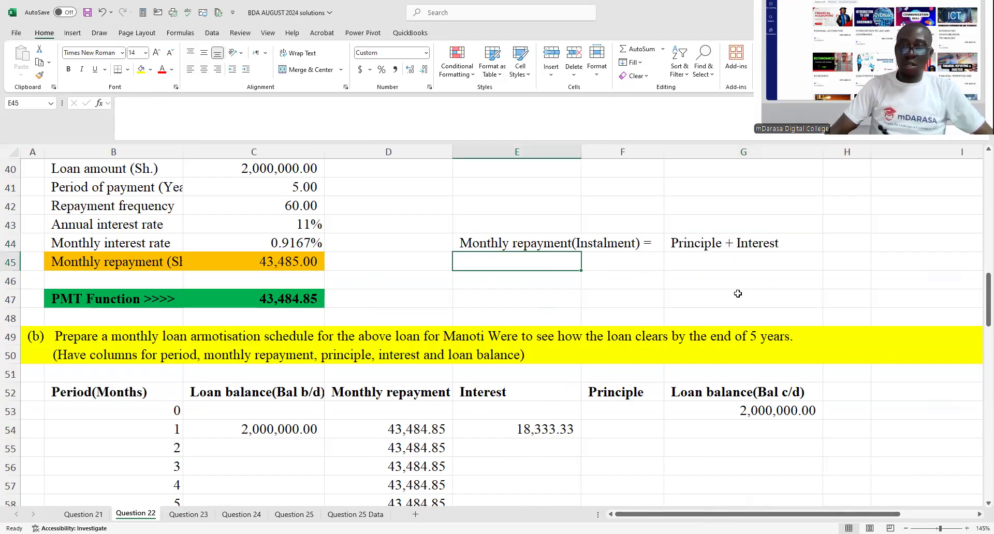
- Calculate the month 1 principle in F54 as monthly repayment less interest with =D54-E54
left_click(625, 424)
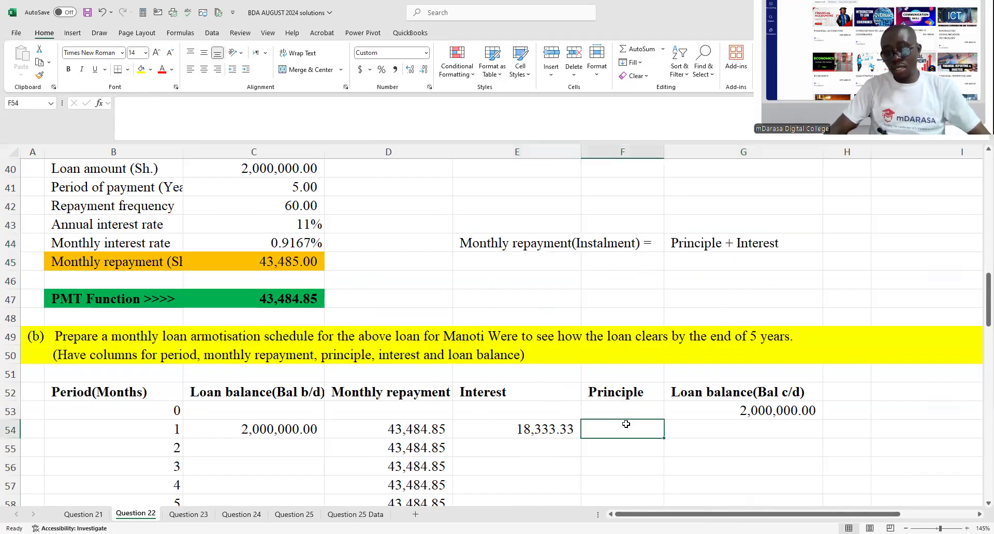
type("=")
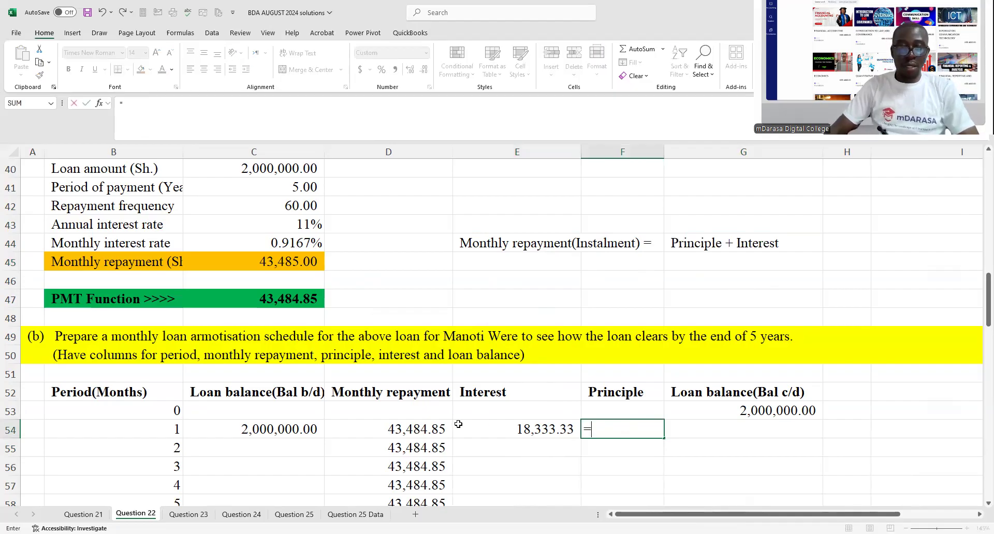
left_click(433, 429)
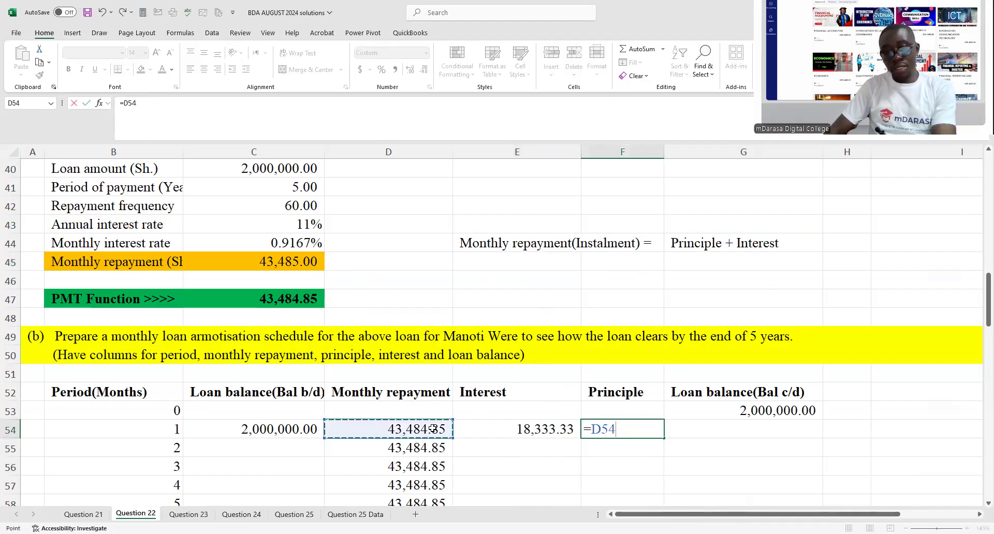
type("-")
left_click(499, 428)
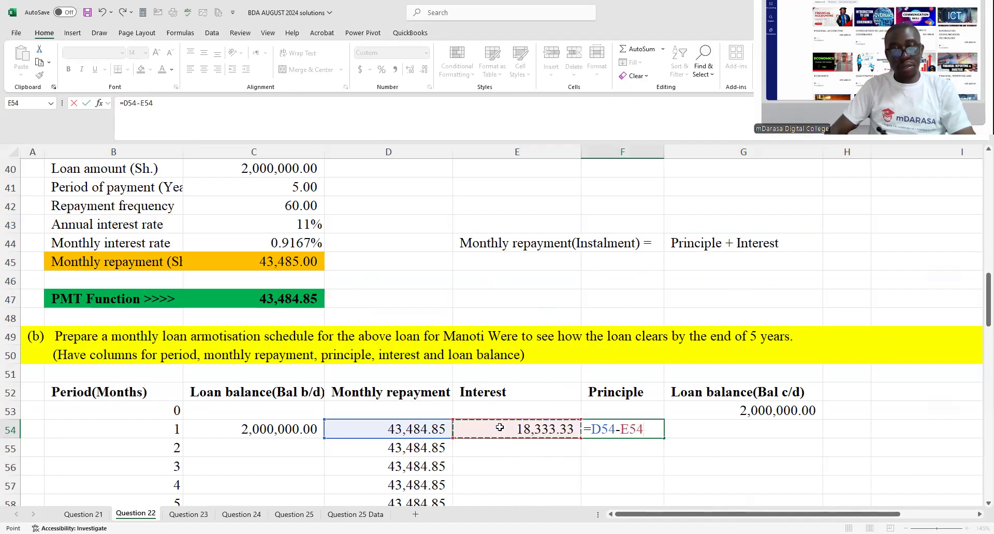
key("Return")
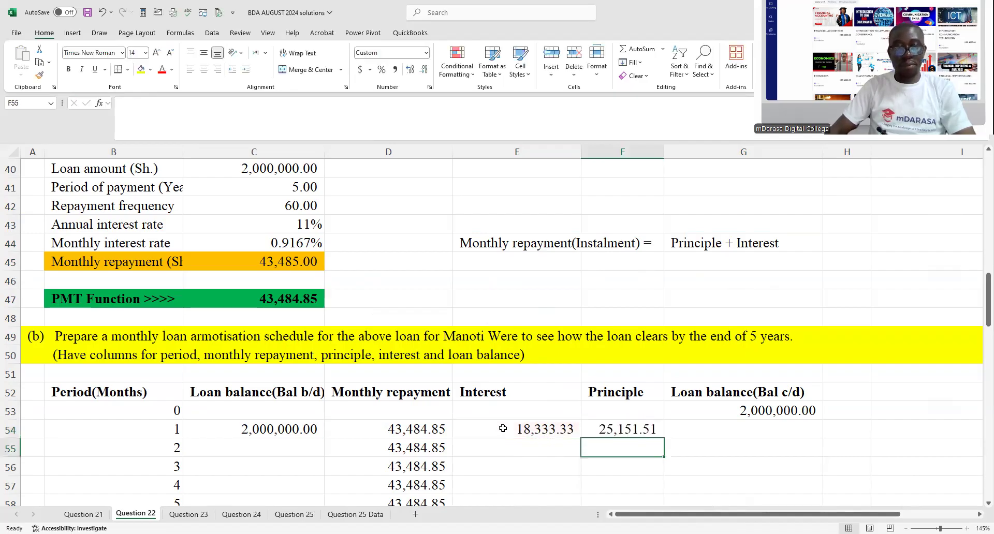
- Calculate the month 1 closing balance in G54 as previous closing balance less principle with =G53-F54
left_click(502, 429)
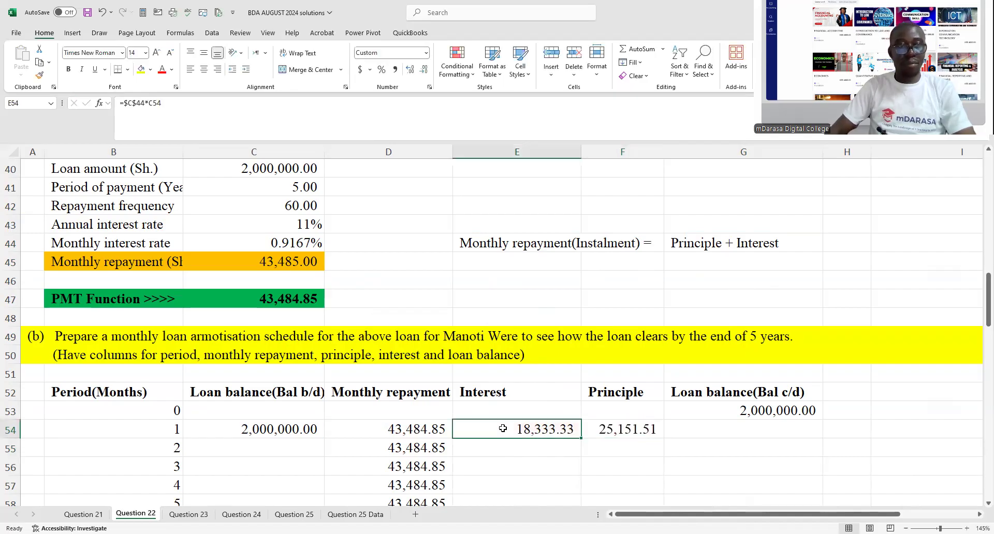
left_click(672, 430)
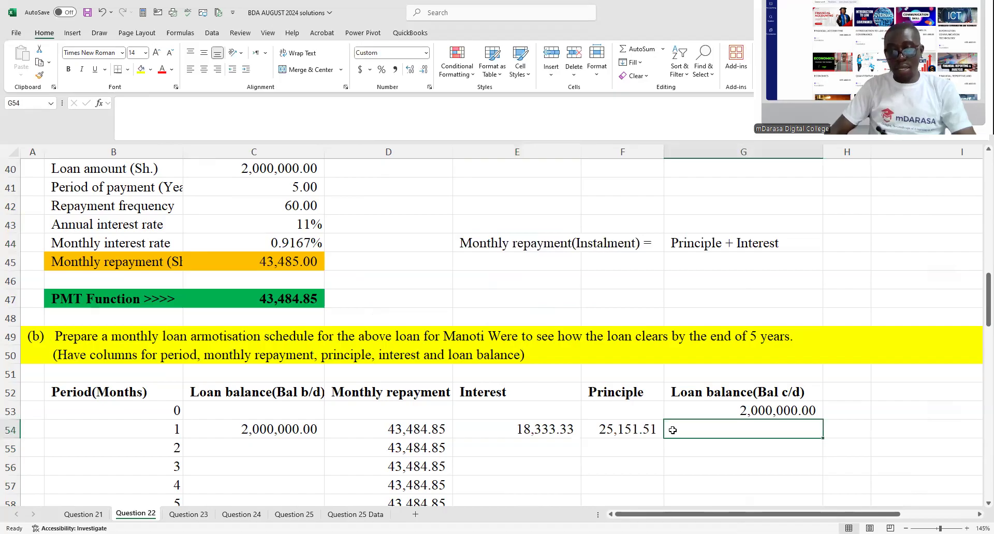
type("=")
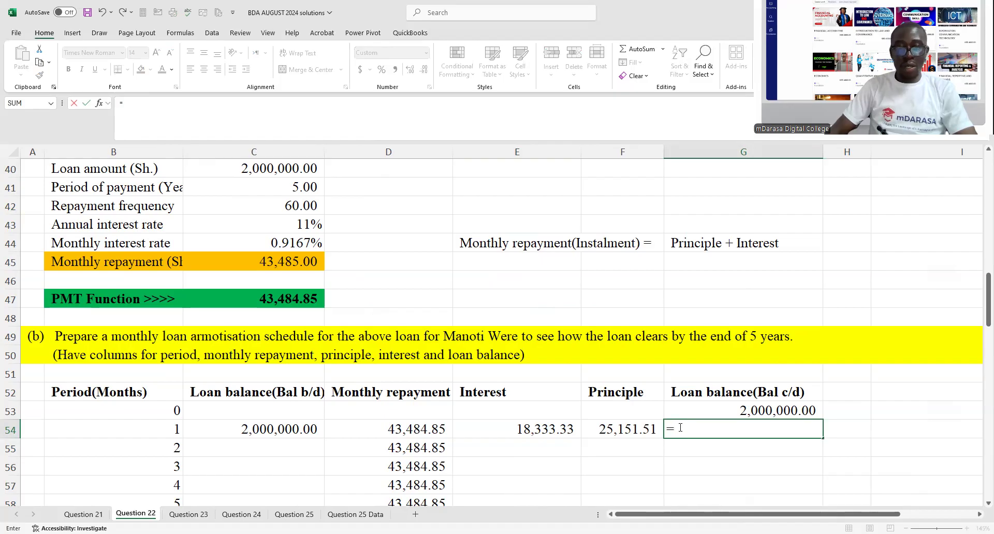
left_click(702, 410)
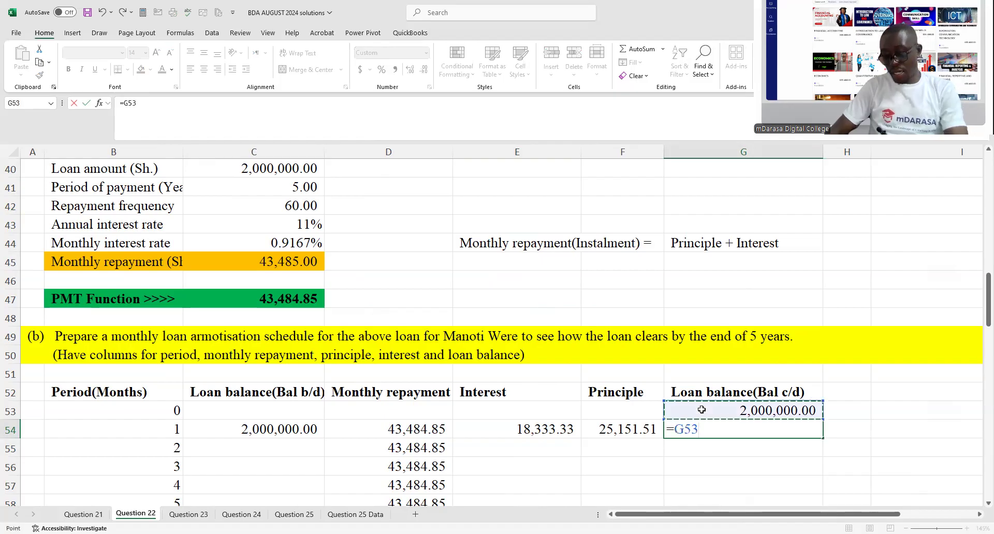
type("-")
left_click(639, 427)
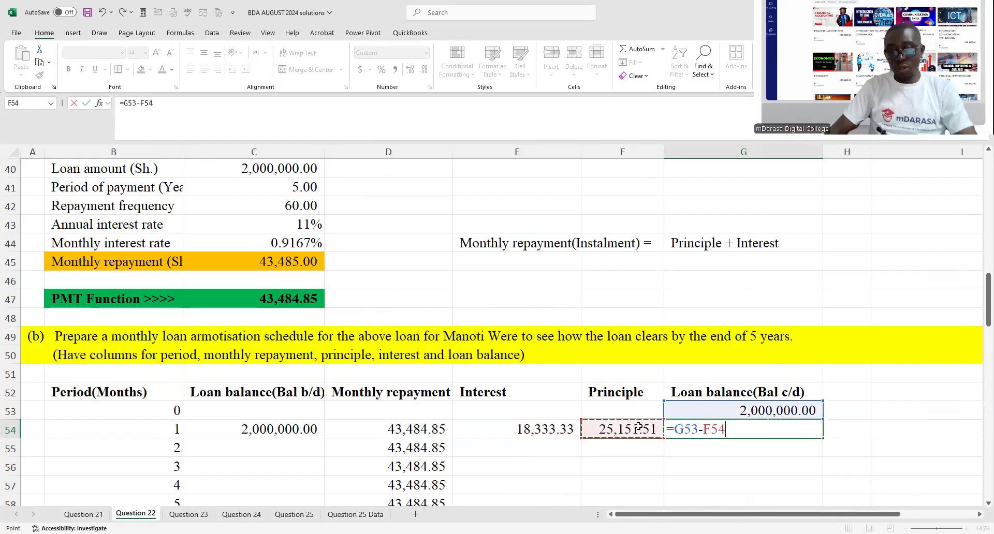
key("Return")
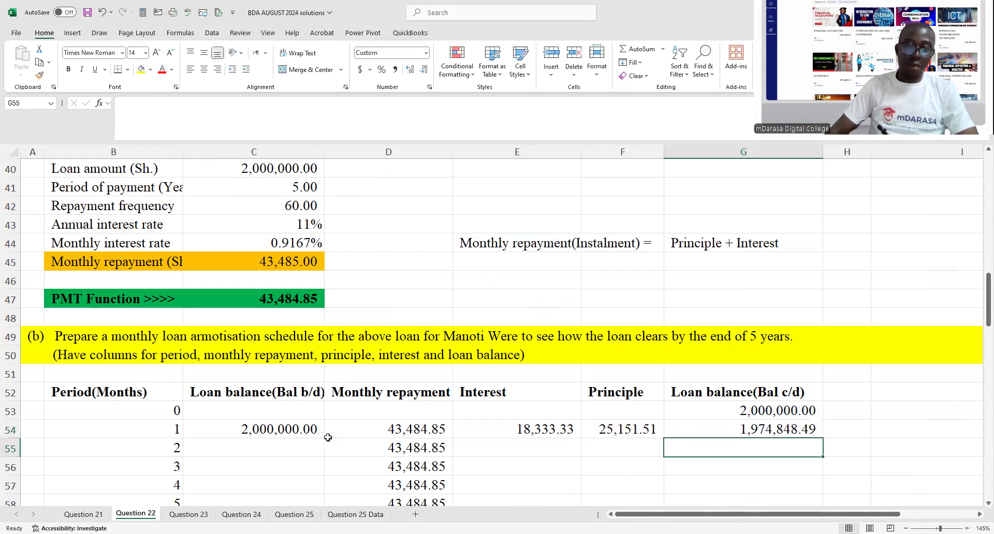
- Fill the month 1 opening balance (C54) and interest (E54) formulas down through all the schedule's months
scroll(328, 438, "down", 1)
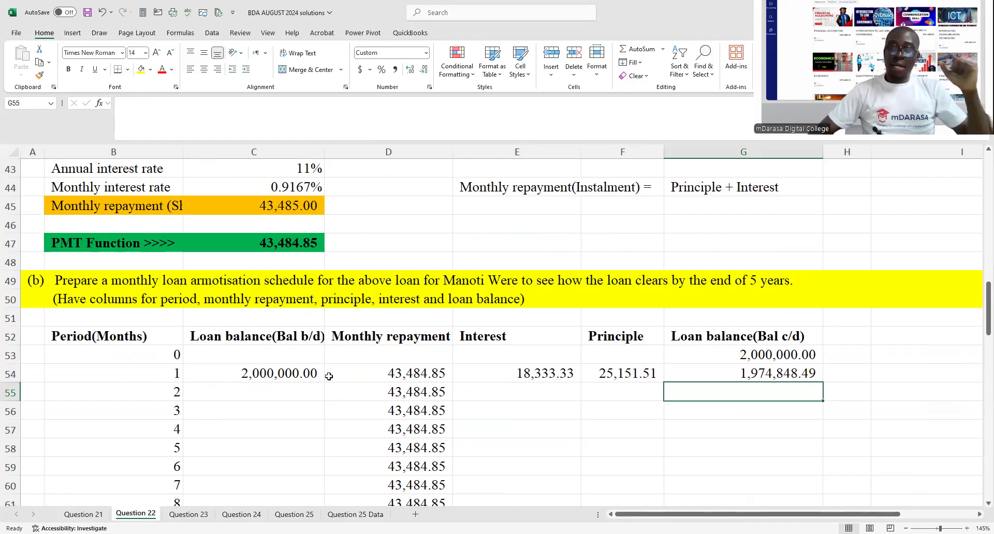
left_click(299, 374)
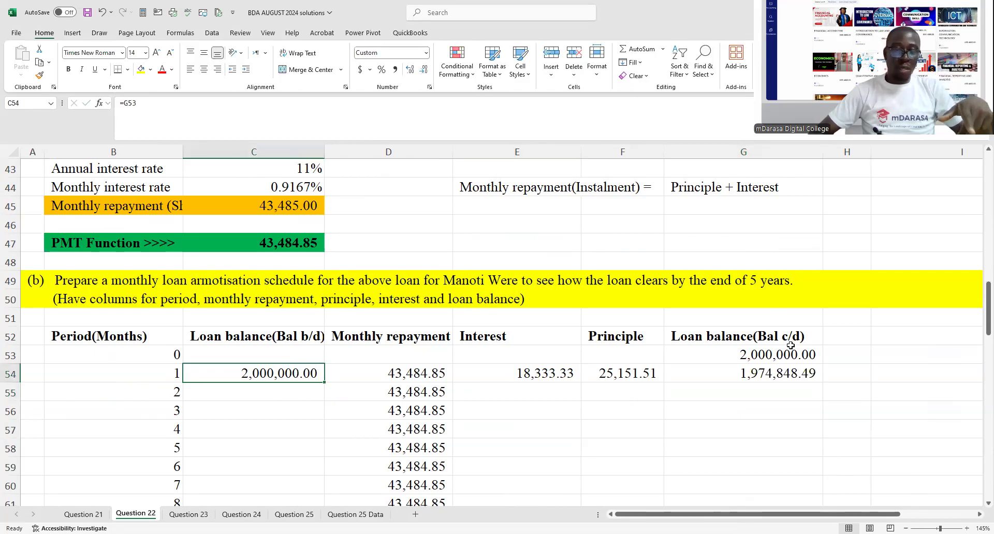
double_click(324, 382)
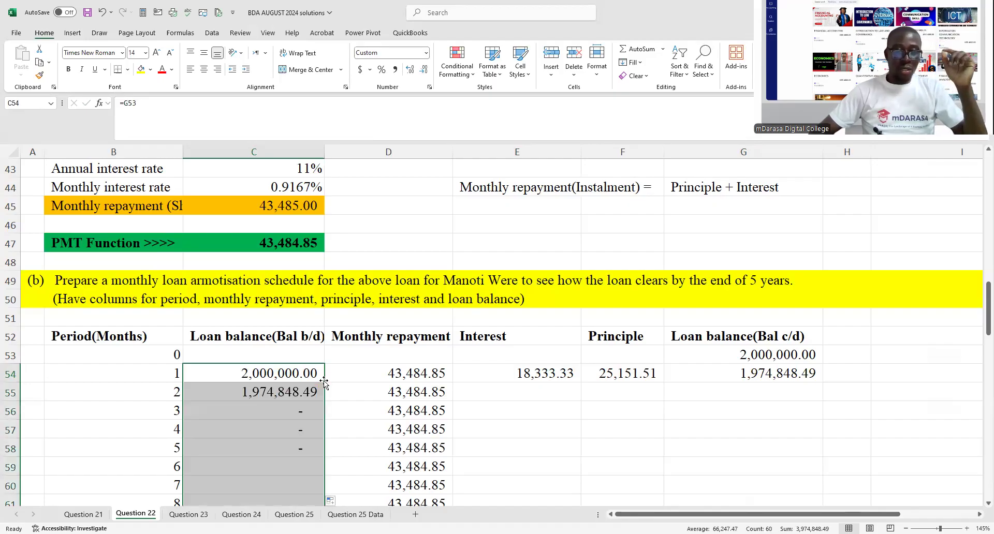
left_click(560, 377)
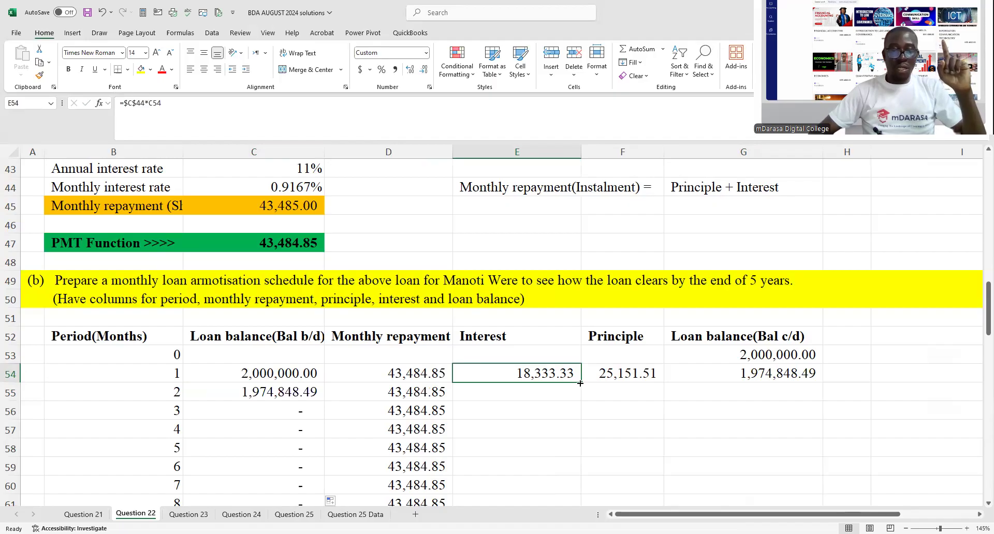
double_click(580, 383)
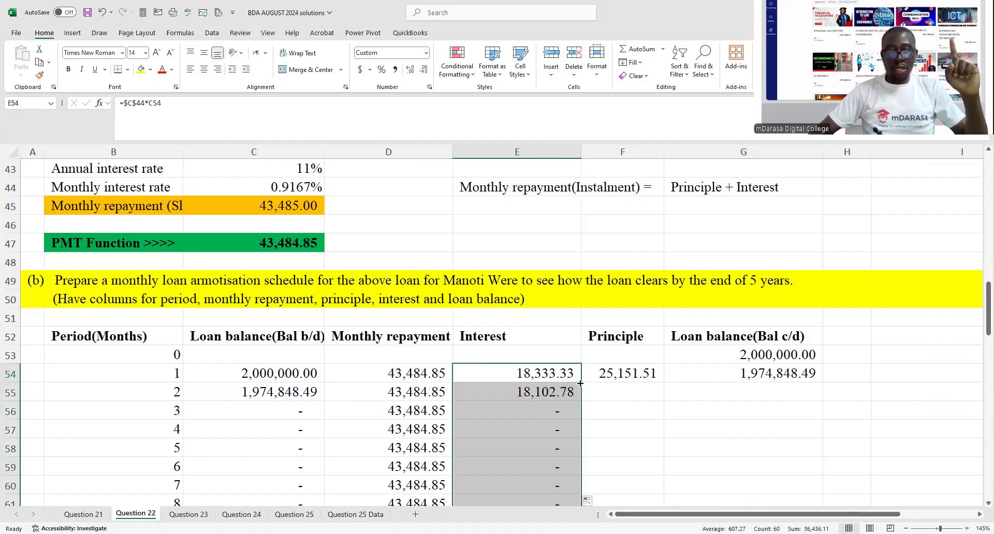
- Fill the month 1 principle (F54) and closing balance (G54) formulas down through all 60 months of the schedule
left_click(602, 368)
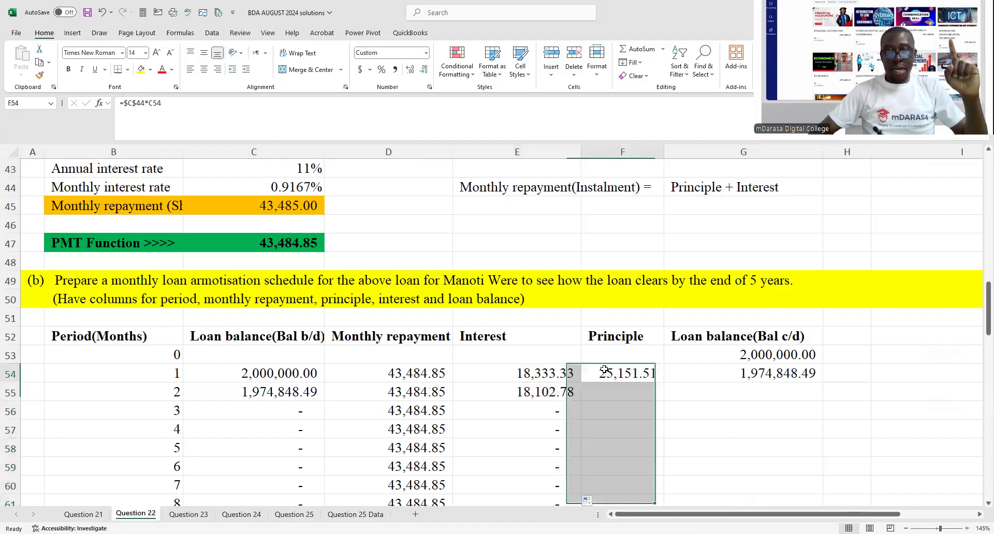
double_click(663, 382)
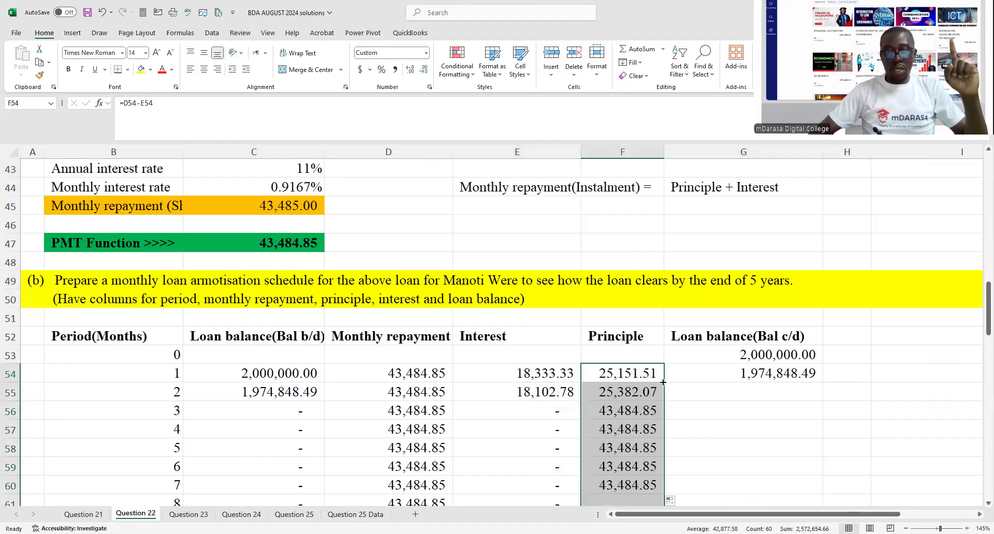
left_click(811, 370)
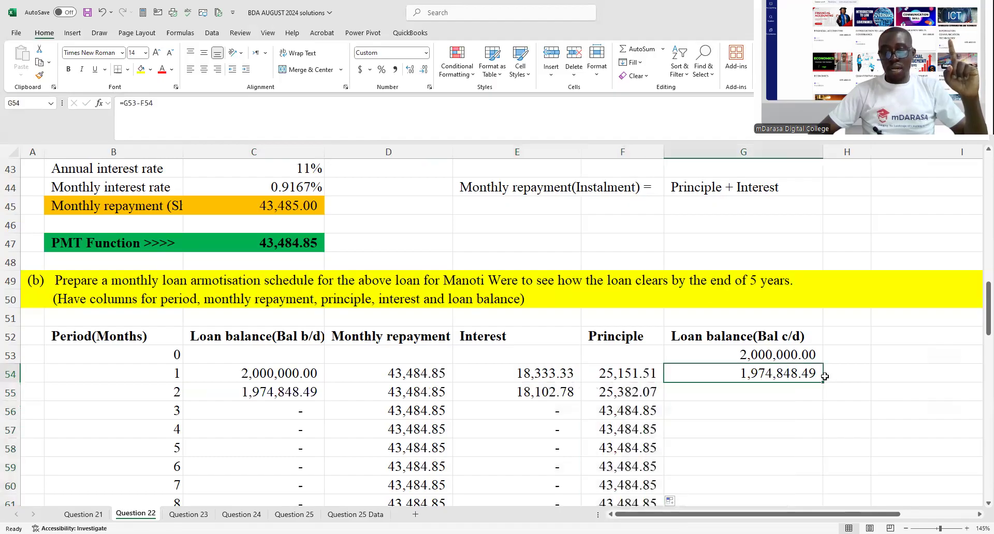
double_click(822, 382)
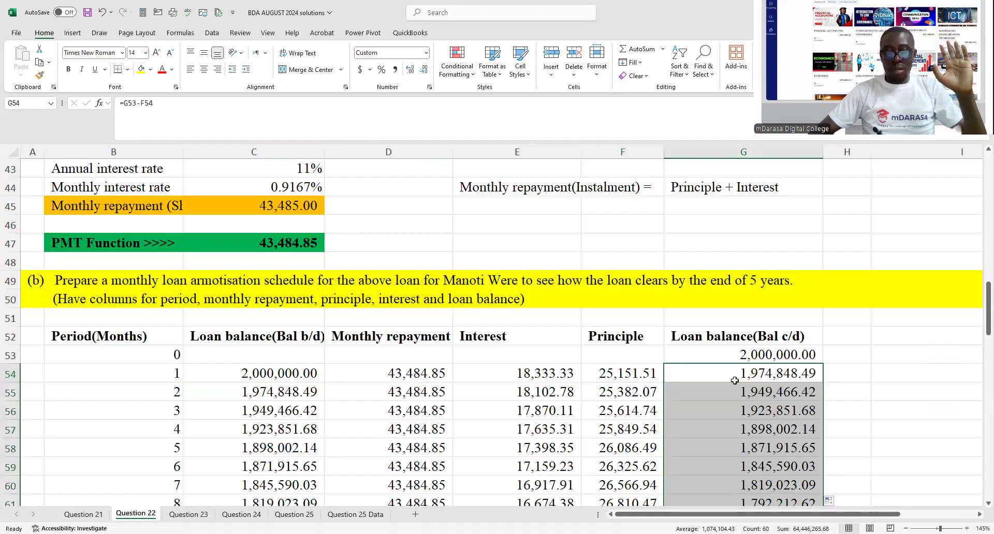
- Highlight the month 60 row of the schedule (B113:G113) with a red fill
scroll(684, 369, "down", 16)
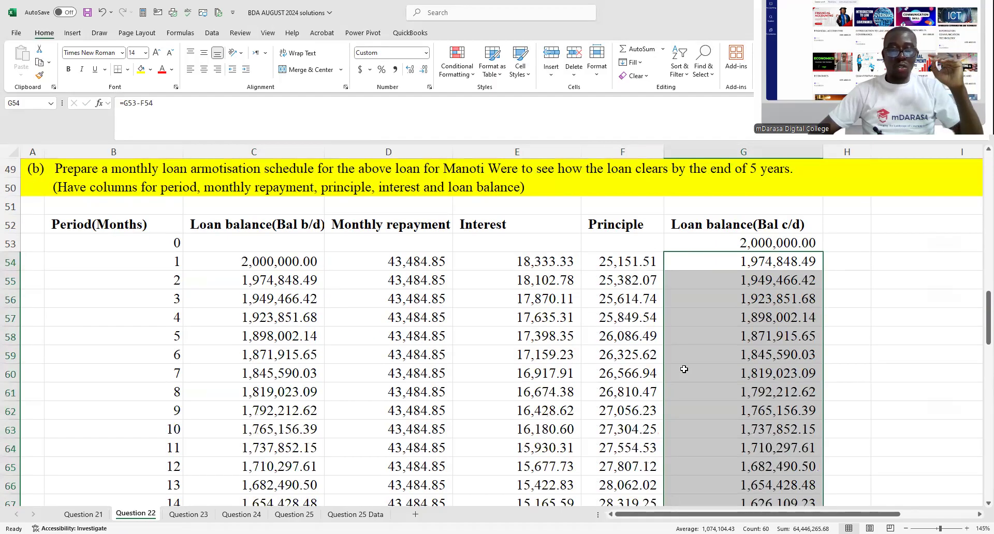
scroll(684, 369, "down", 5)
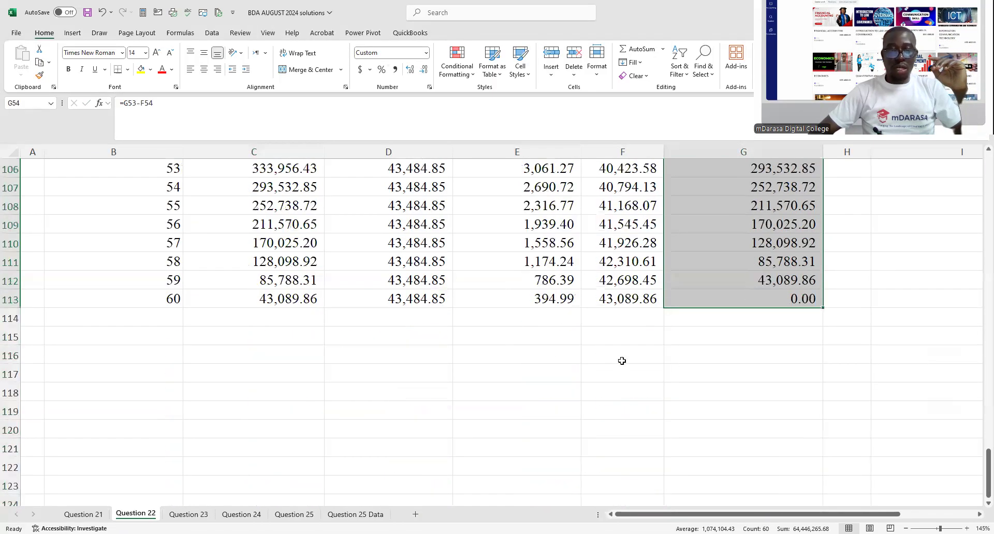
left_click_drag(177, 300, 696, 299)
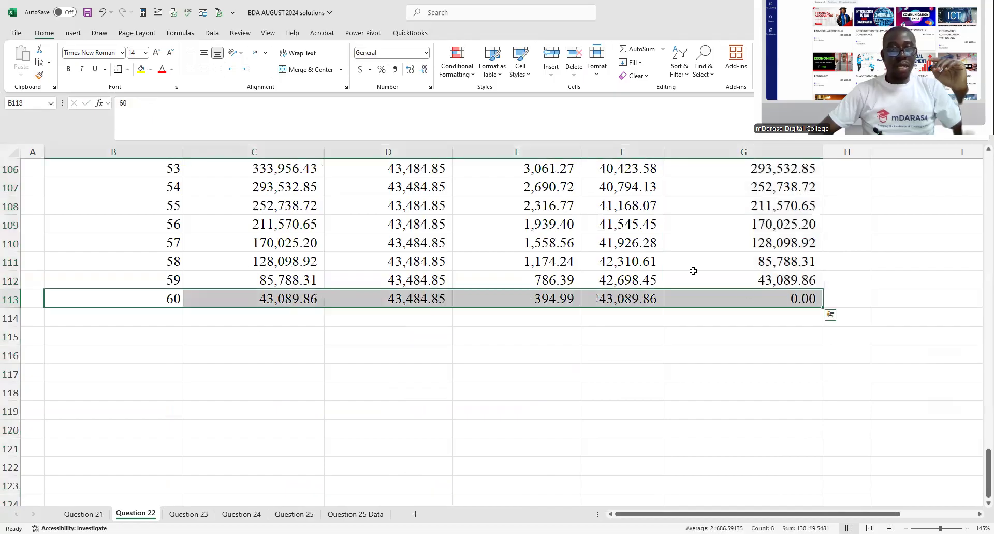
left_click(149, 69)
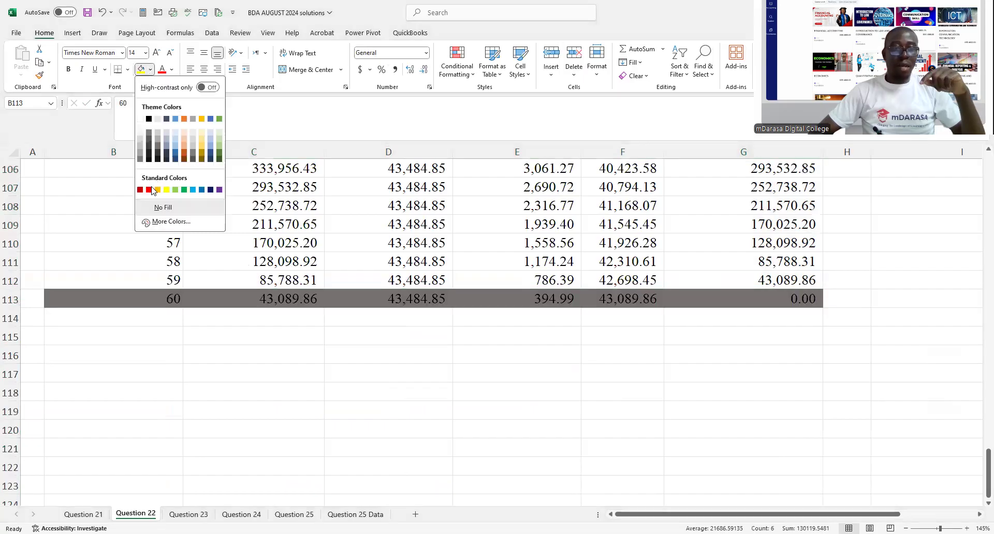
left_click(150, 190)
left_click(637, 357)
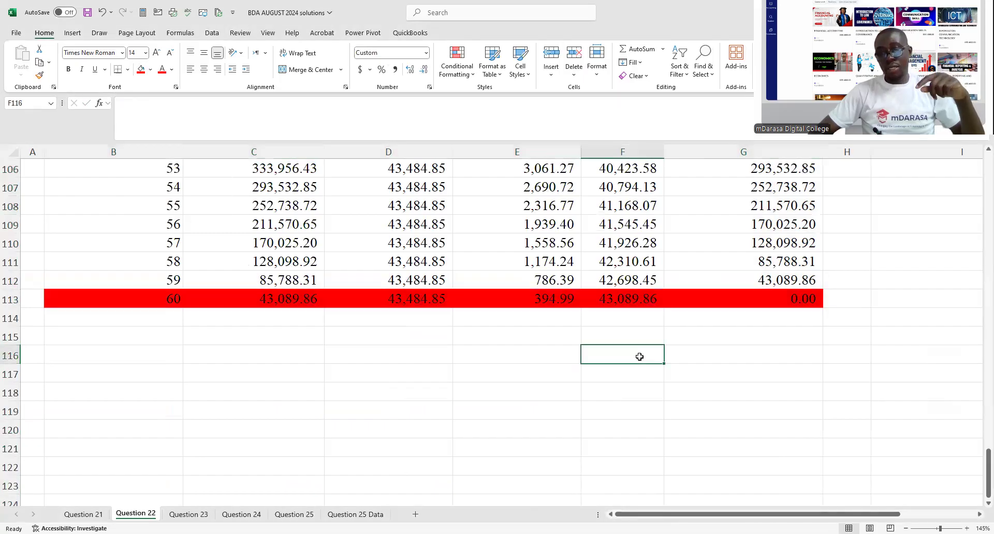
left_click(696, 302)
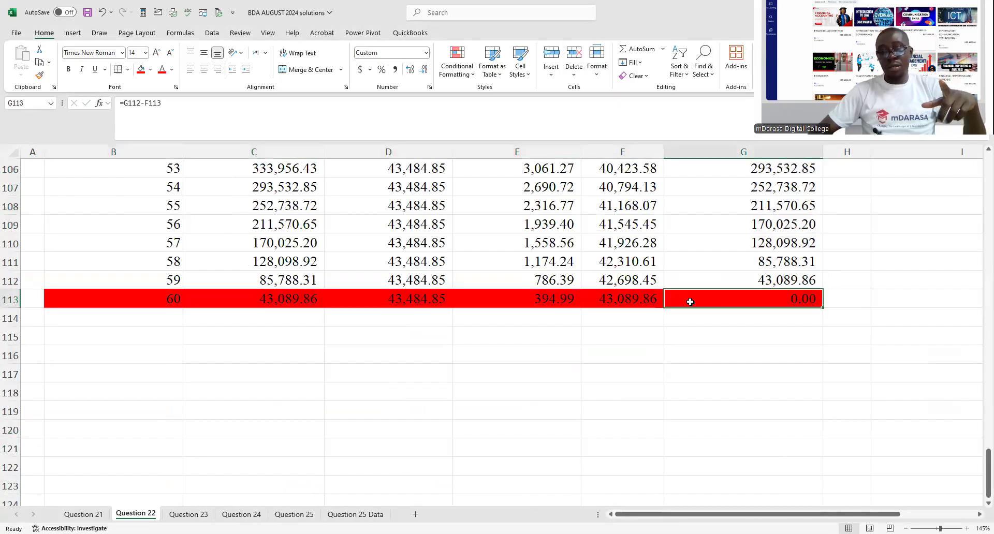
- Apply all borders to the whole amortisation schedule, from the headings in row 52 to month 60 (B52:G113)
scroll(651, 355, "up", 16)
scroll(275, 366, "up", 5)
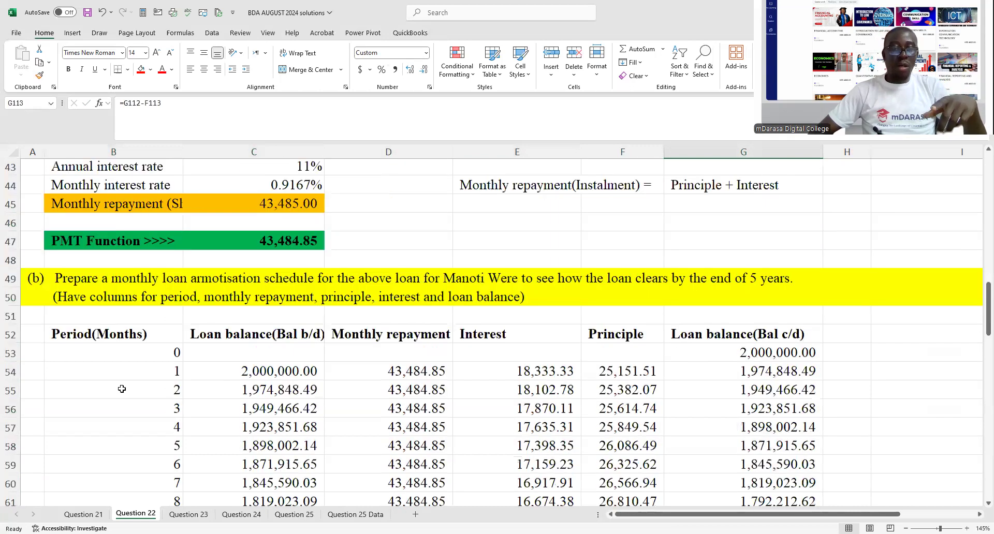
scroll(129, 405, "up", 1)
left_click_drag(128, 392, 657, 472)
left_click_drag(735, 467, 740, 469)
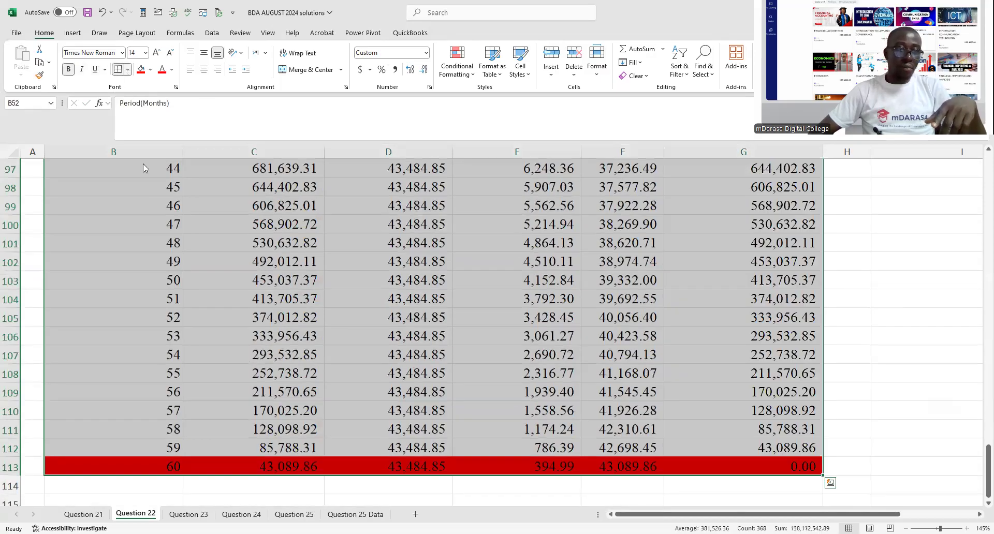
left_click(128, 70)
left_click(145, 173)
- Review the bordered amortisation schedule from its headings through the later months and back to the part (b) question
scroll(404, 334, "up", 18)
scroll(408, 363, "down", 3)
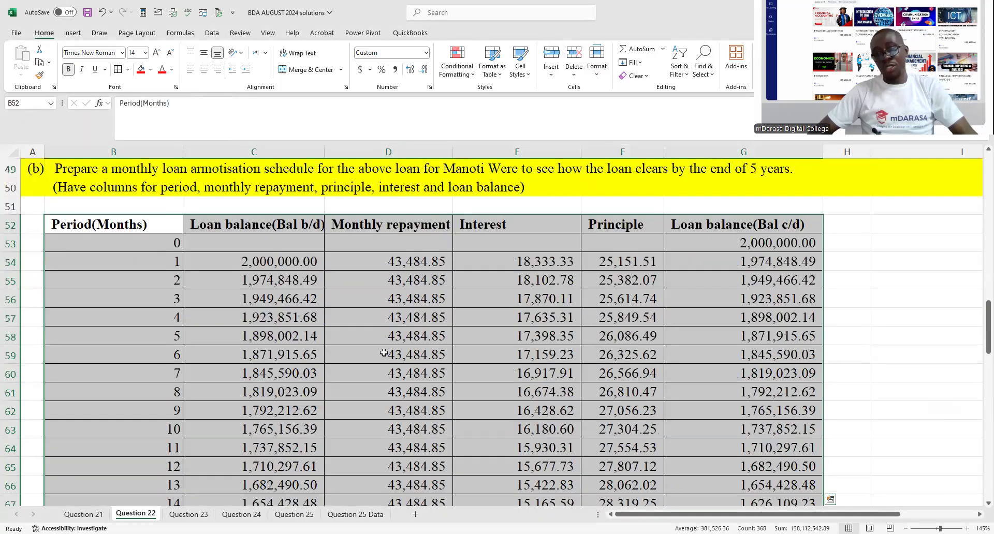
scroll(407, 362, "down", 9)
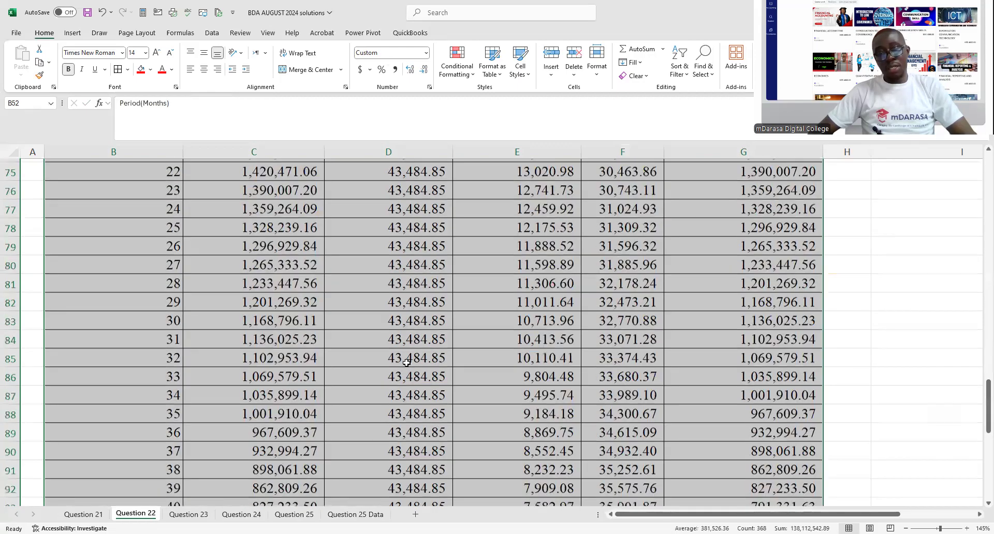
scroll(406, 363, "down", 7)
scroll(414, 360, "up", 12)
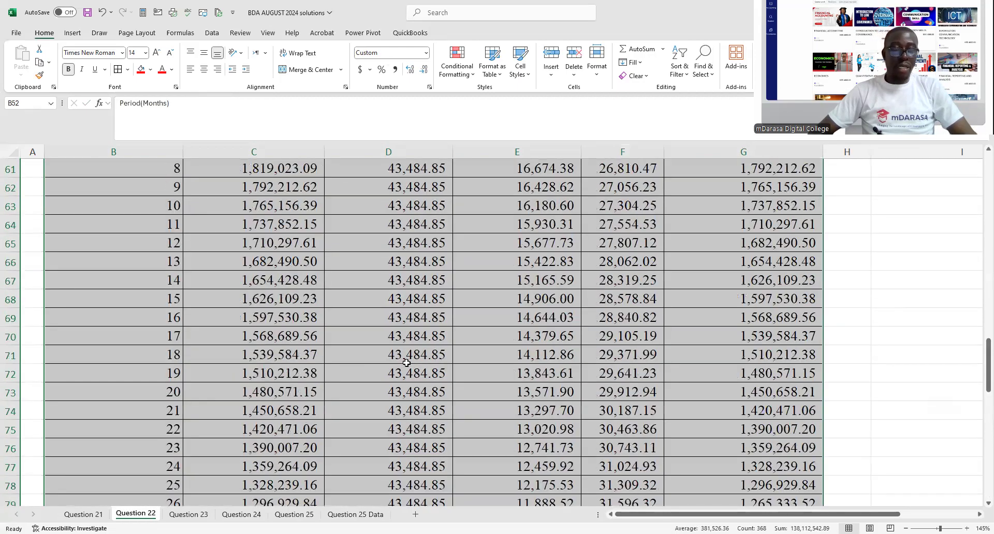
scroll(420, 357, "up", 3)
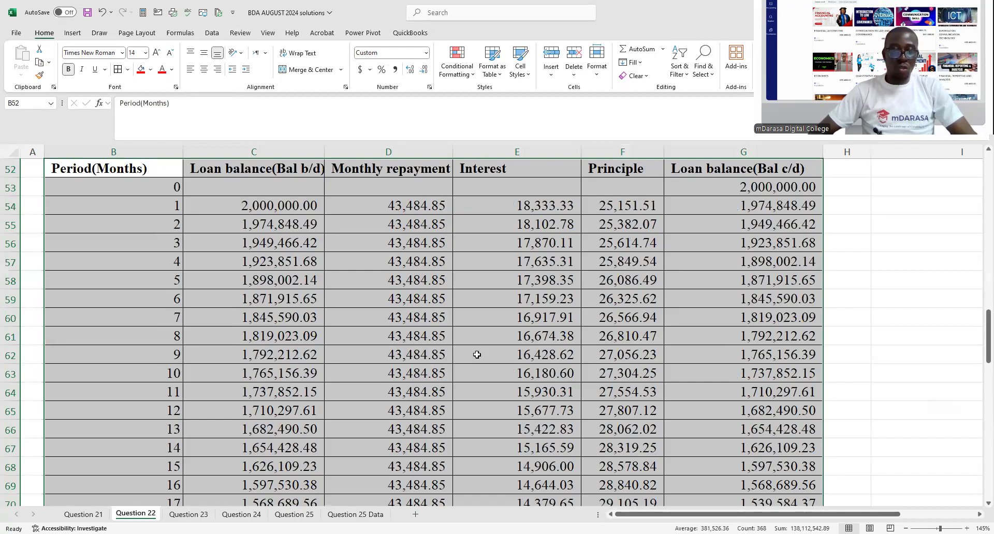
scroll(477, 354, "up", 1)
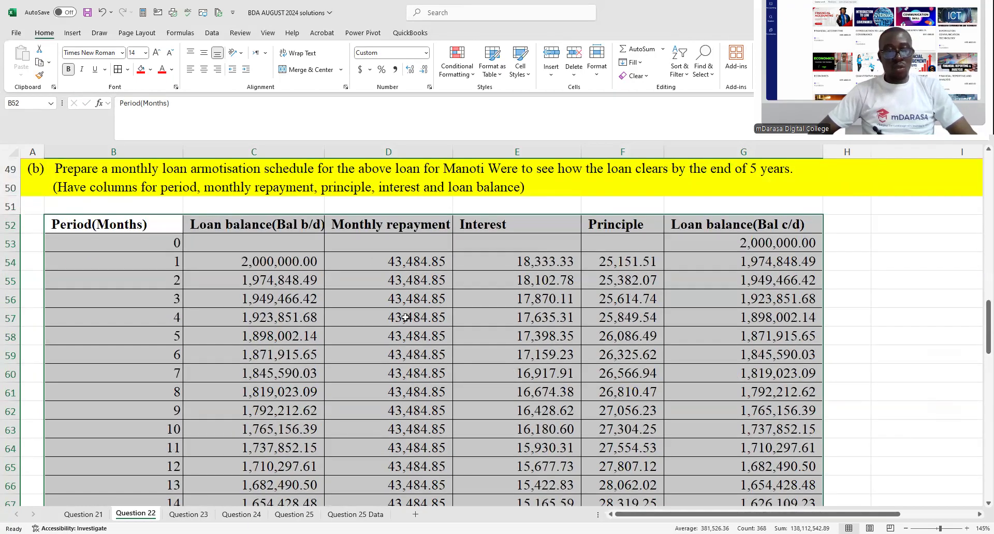
scroll(405, 317, "up", 2)
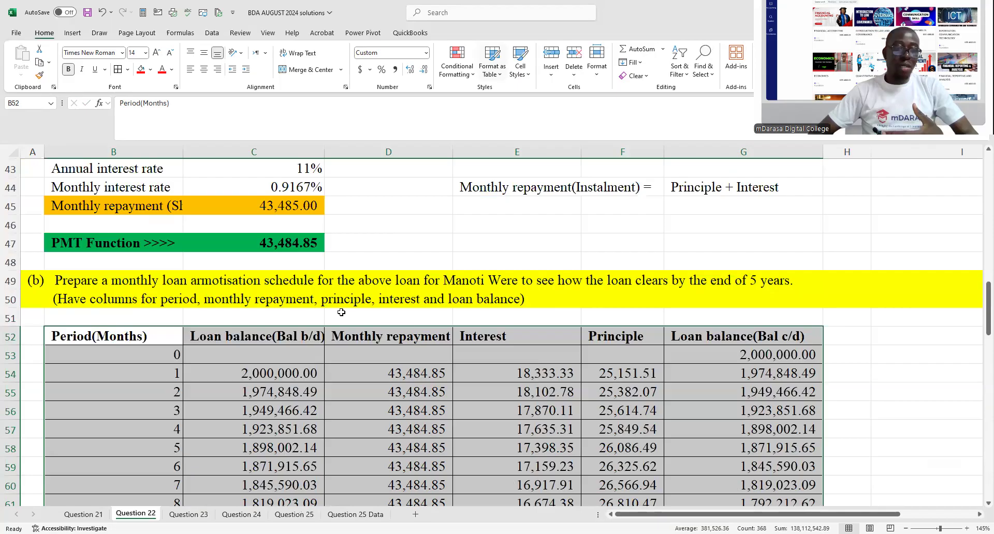
- Copy the part (c) question text from rows 25 to 27 and paste it below the schedule, starting at A115
scroll(264, 303, "up", 8)
left_click(39, 281)
left_click_drag(39, 282, 903, 319)
key("ctrl+c")
scroll(76, 450, "down", 15)
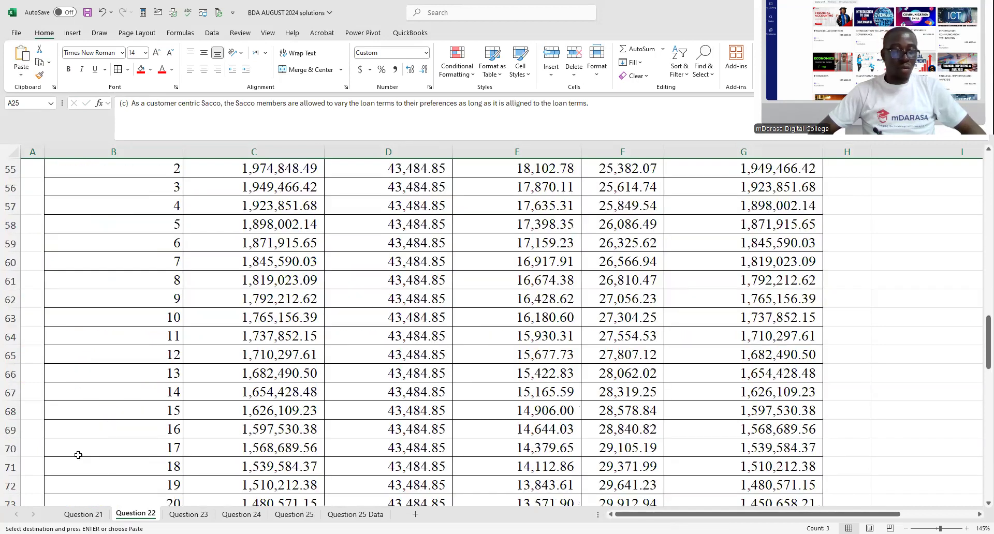
scroll(84, 445, "up", 6)
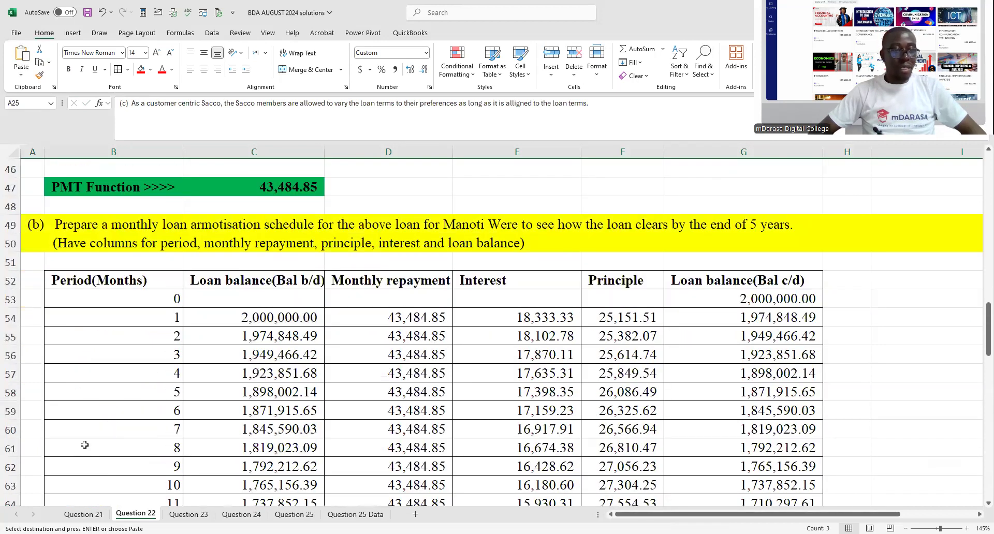
scroll(84, 445, "up", 8)
scroll(85, 444, "down", 20)
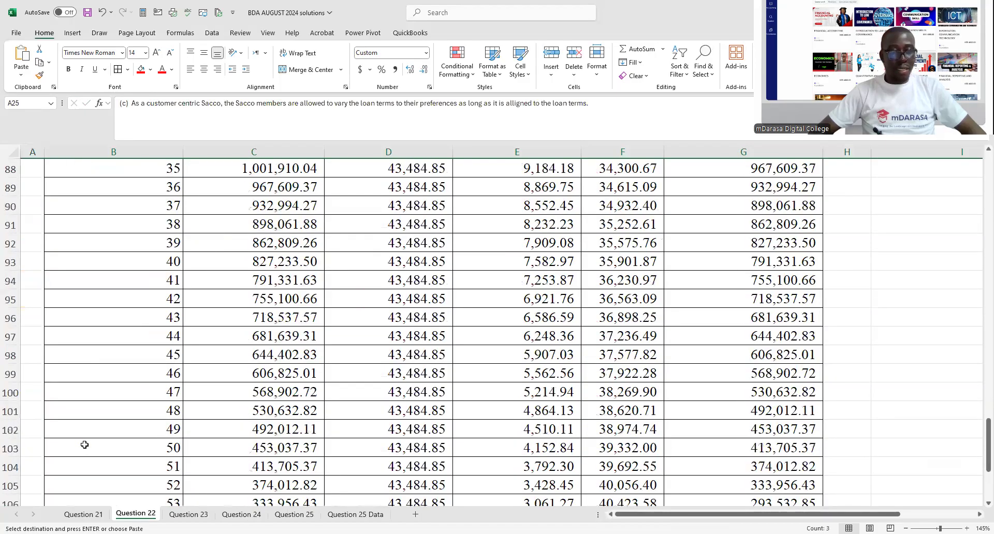
left_click(36, 337)
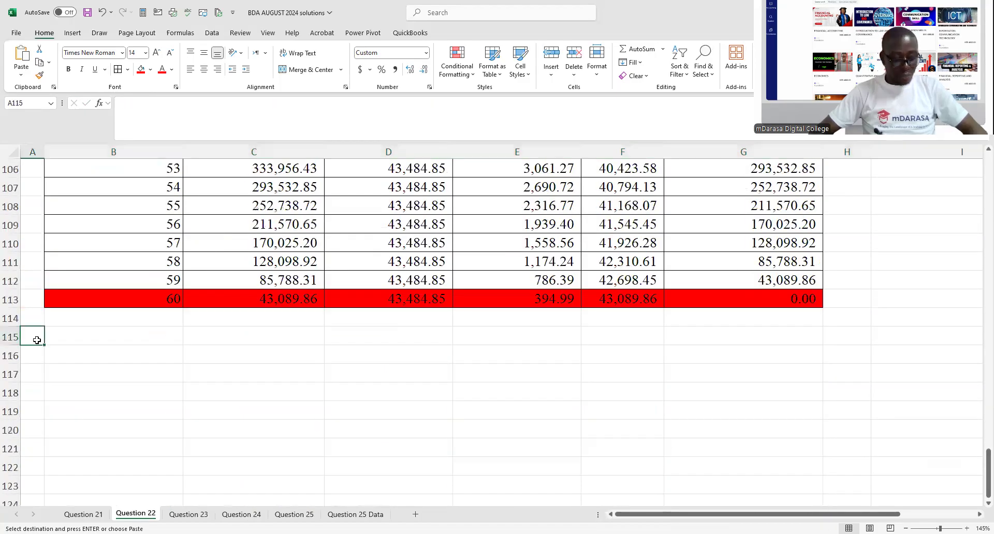
key("ctrl+v")
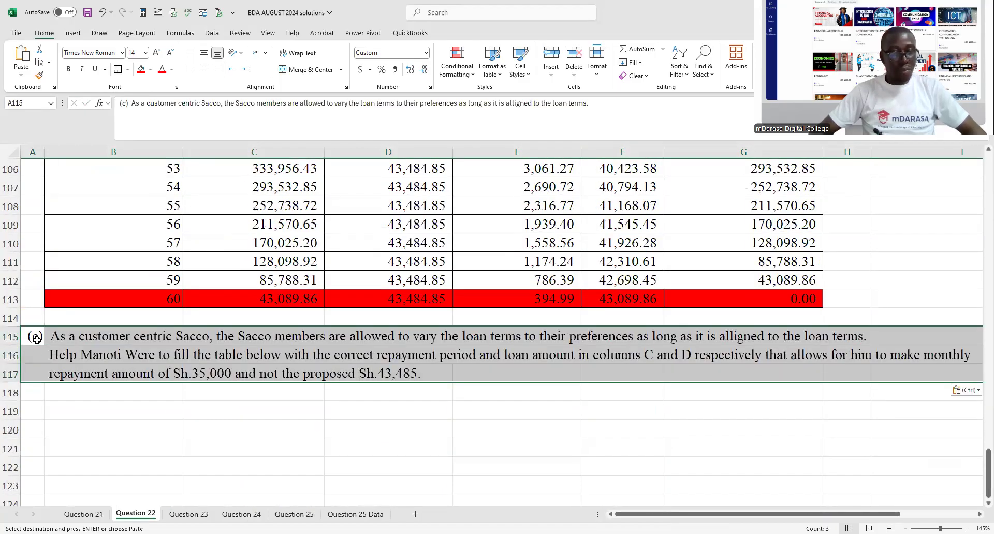
- Highlight the pasted part (c) question text in rows 115 to 117 with a yellow fill
left_click(151, 69)
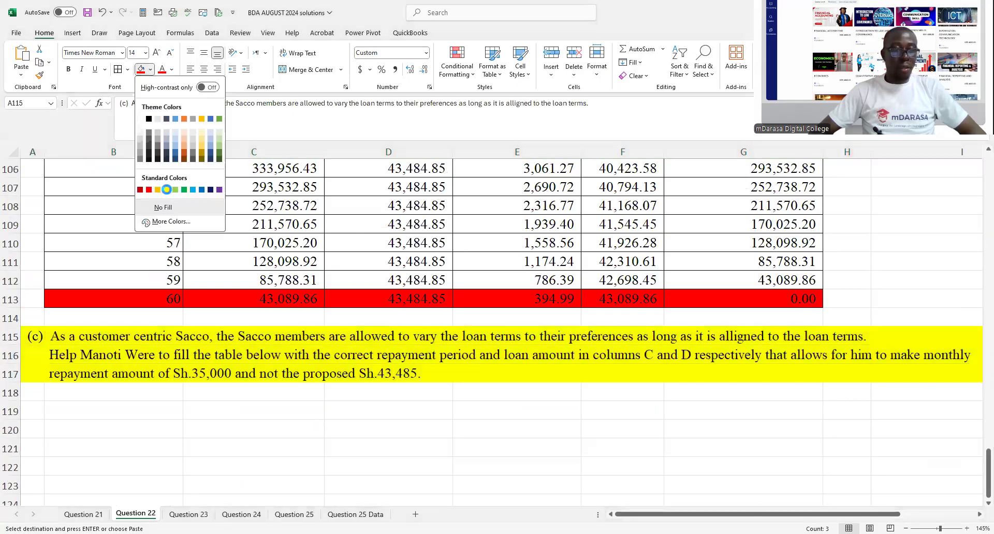
left_click(167, 190)
left_click(264, 394)
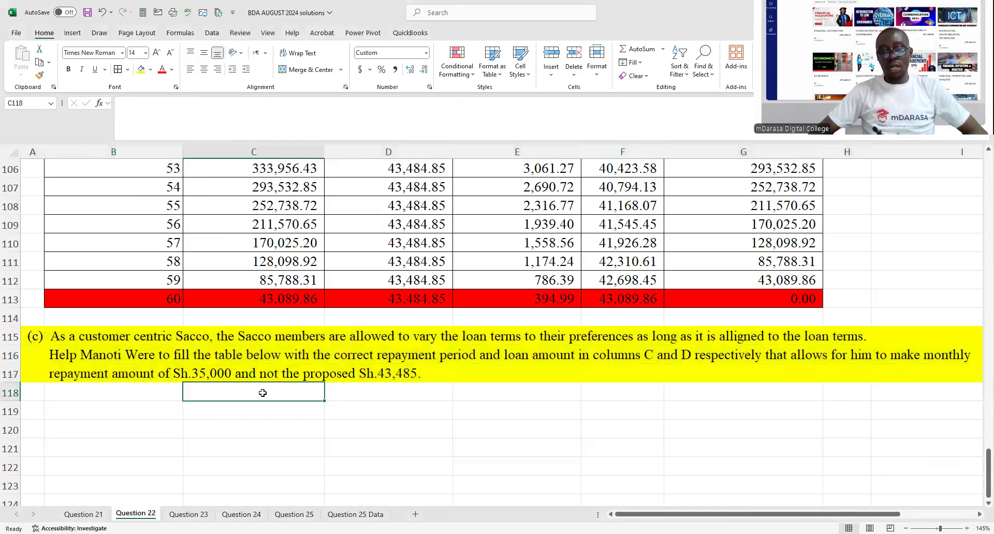
- Copy the part (c) loan details table (B29:F33) and paste it below the highlighted question at B119
scroll(282, 367, "up", 11)
scroll(275, 357, "up", 18)
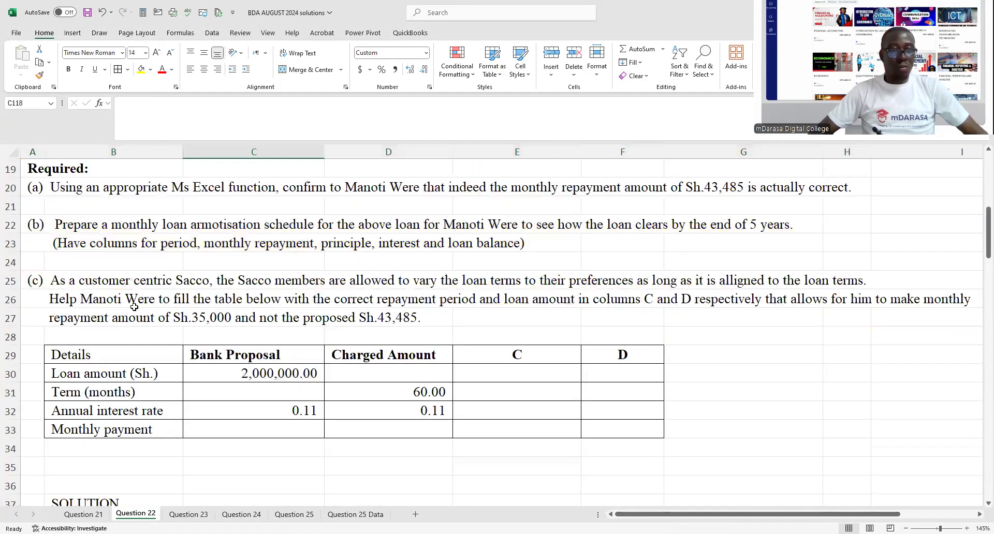
left_click_drag(102, 348, 613, 426)
key("ctrl+c")
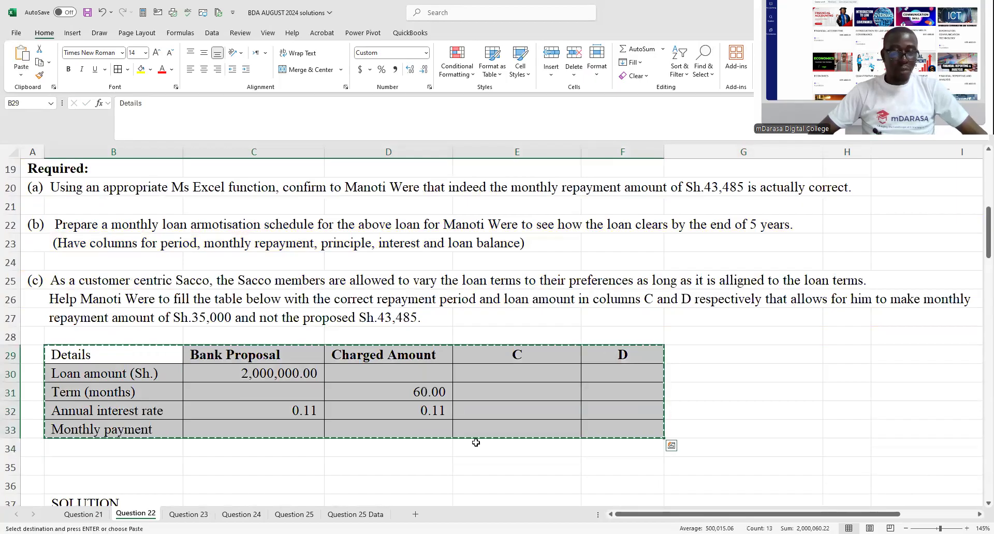
scroll(476, 442, "down", 9)
scroll(362, 422, "down", 13)
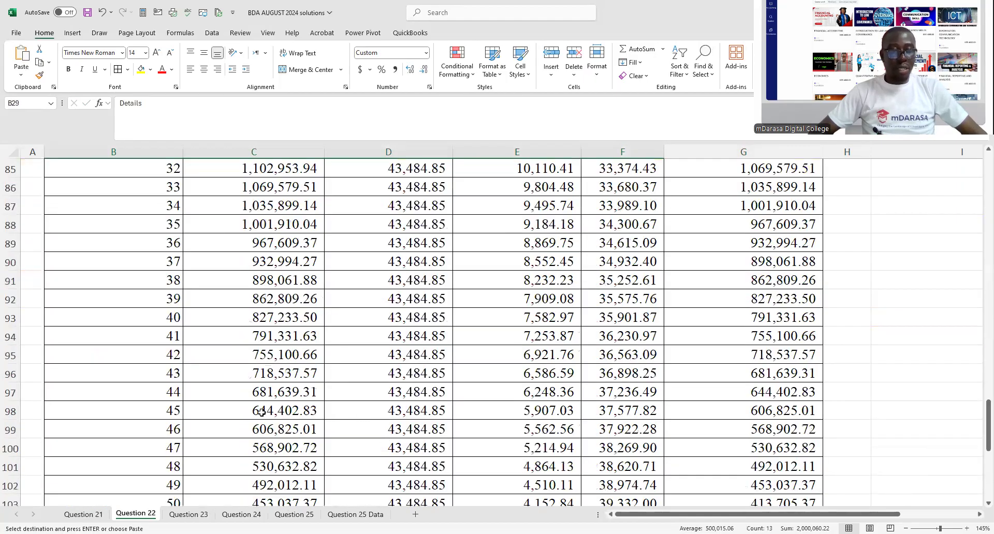
scroll(262, 412, "down", 9)
left_click(141, 303)
key("ctrl+v")
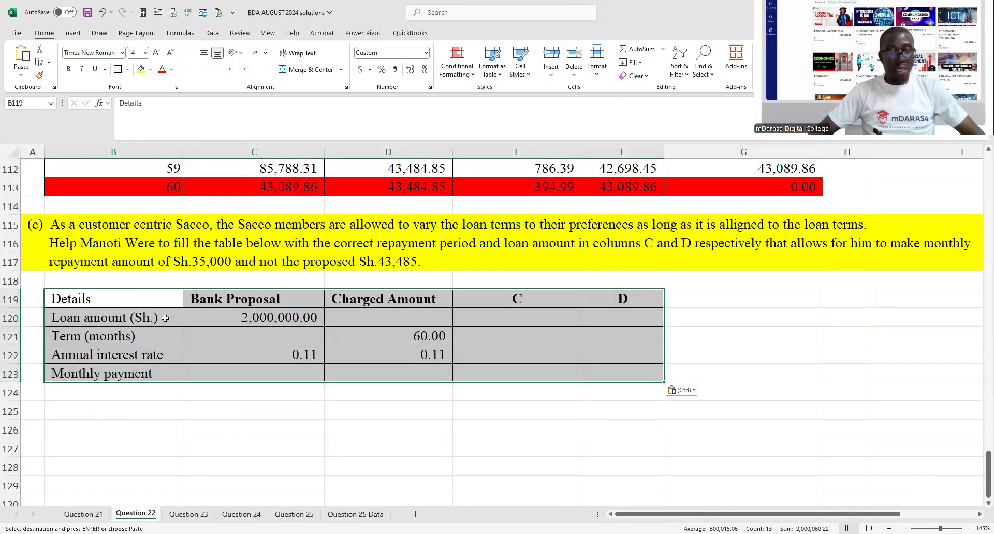
left_click(151, 70)
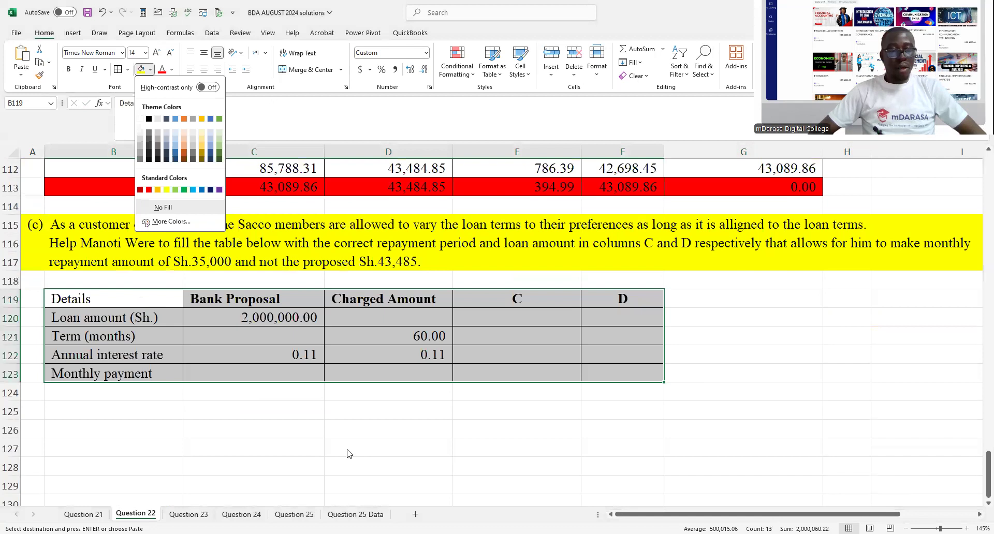
left_click(305, 397)
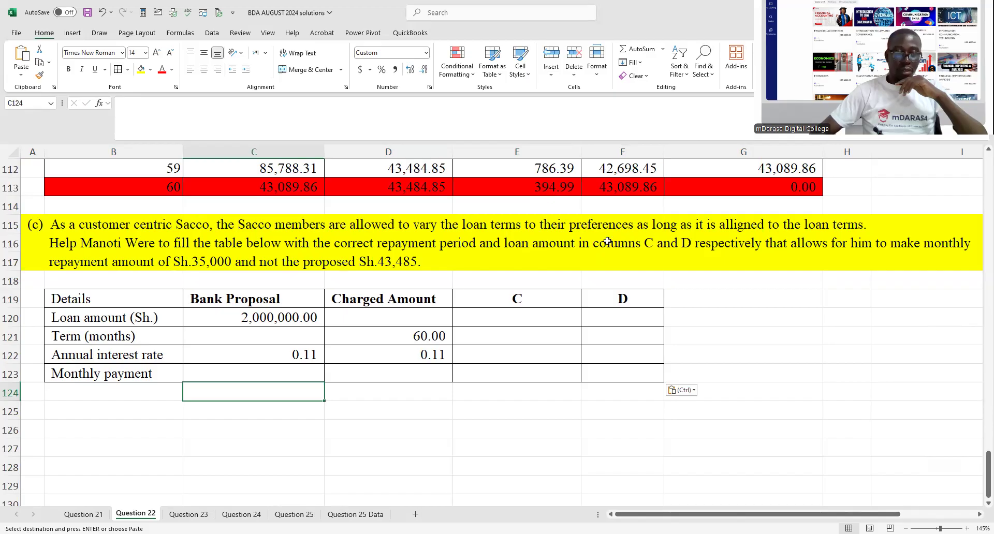
- Enter the heading "Column C(Repayment period)" in B125 below the loan details table and make it bold
left_click(88, 405)
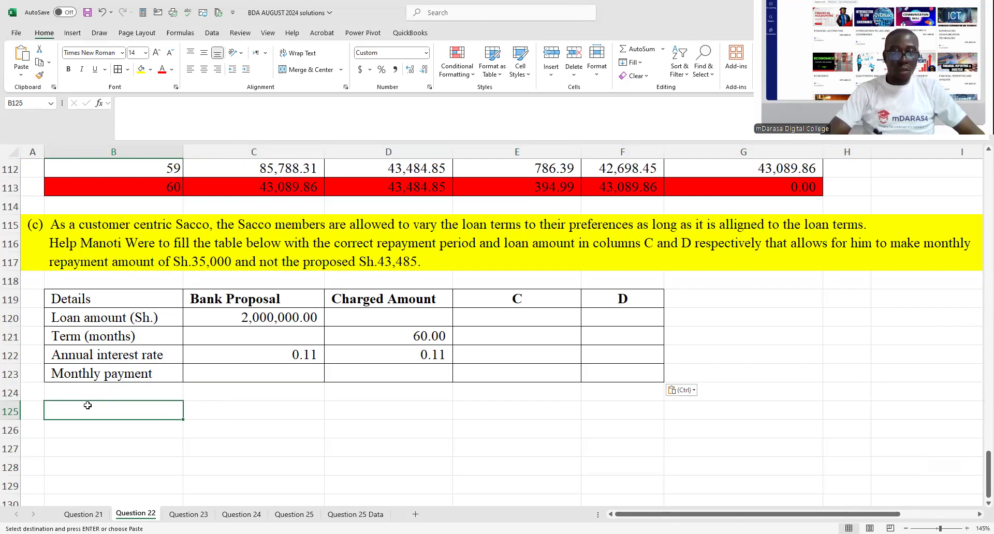
type("Colu")
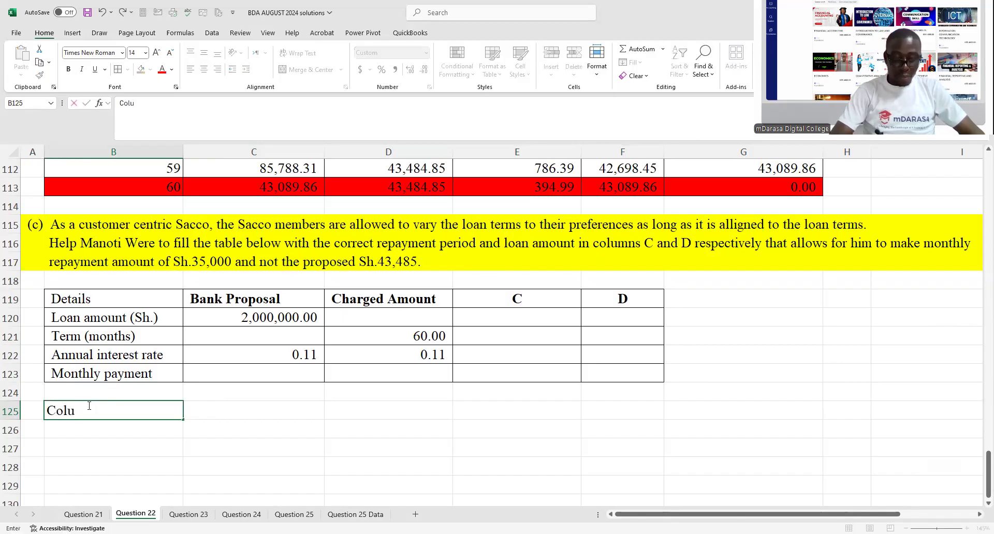
key("BackSpace")
type("mn")
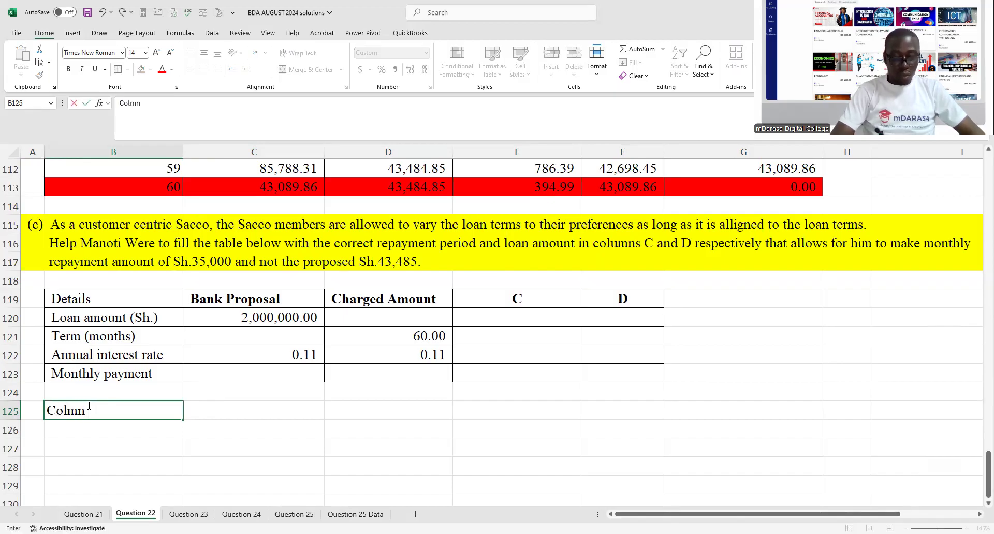
key("BackSpace")
key("BackSpace")
type("umn C(")
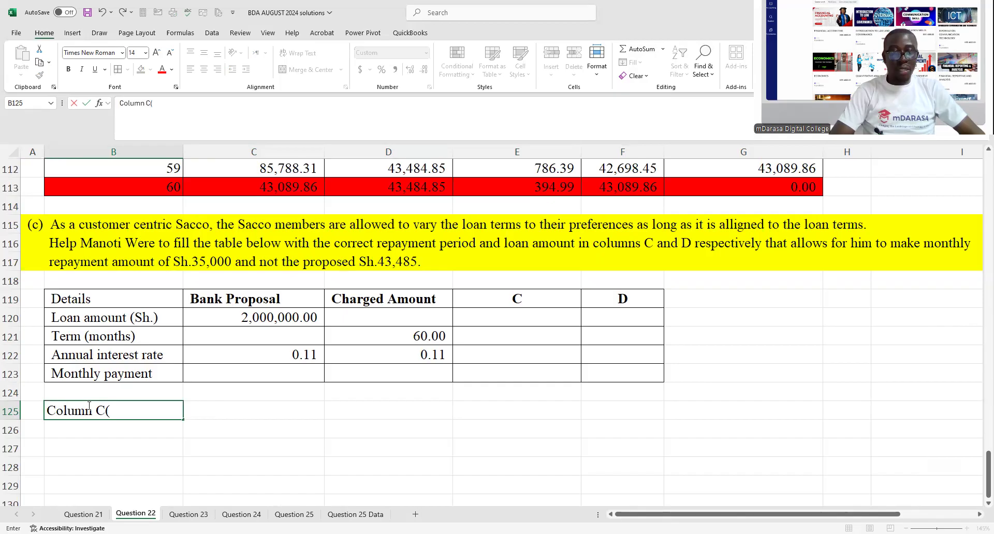
type("rE")
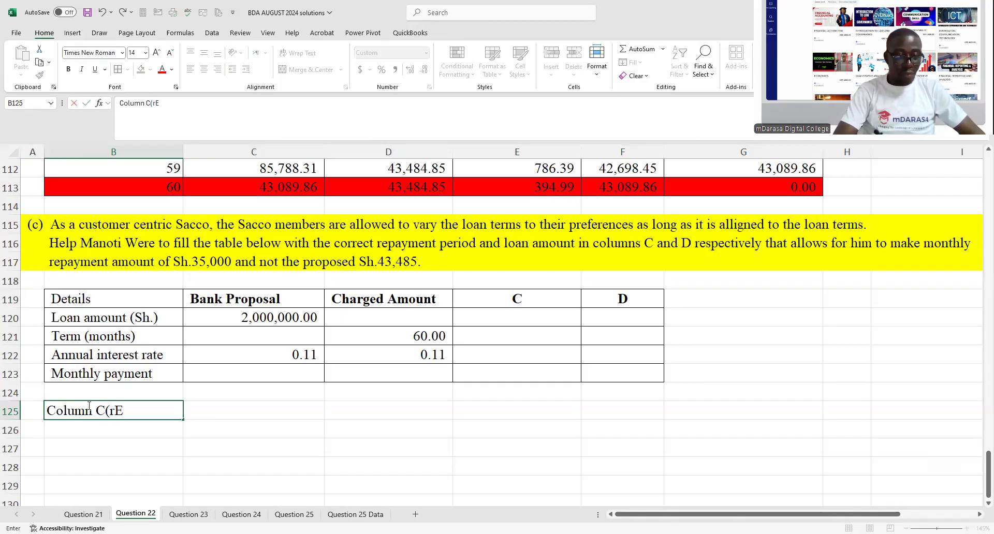
key("BackSpace")
key("BackSpace")
type("Repayment")
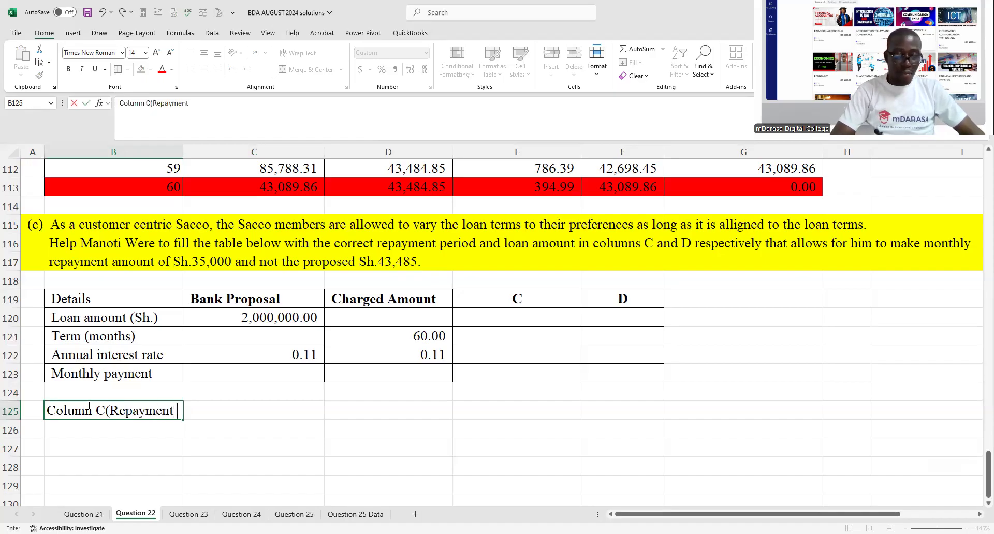
type(" period)")
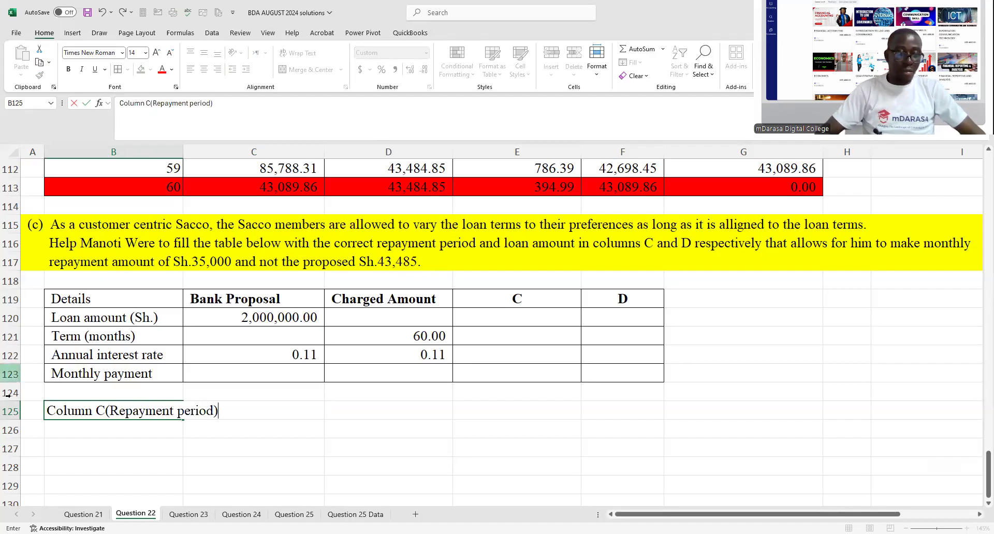
key("Return")
left_click(125, 413)
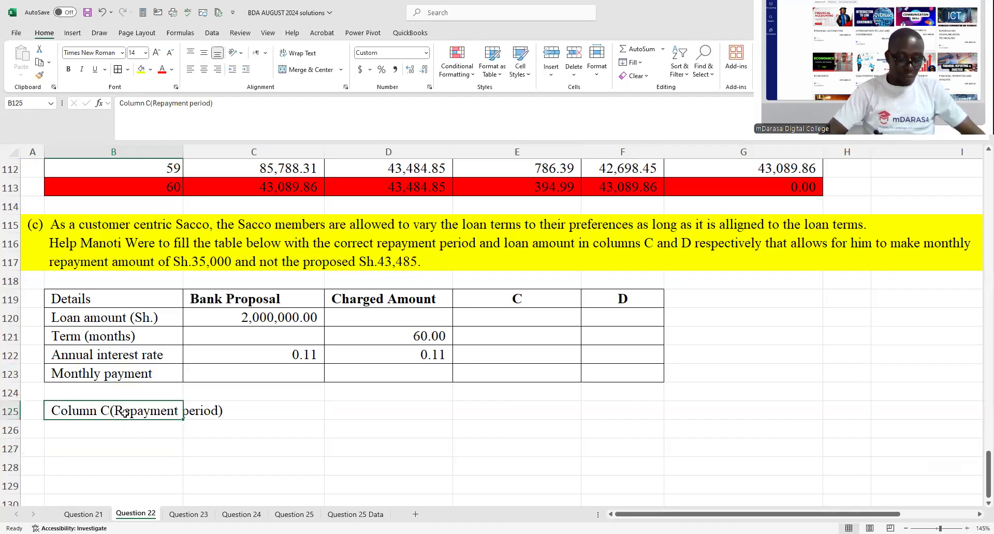
key("ctrl+b")
left_click(279, 447)
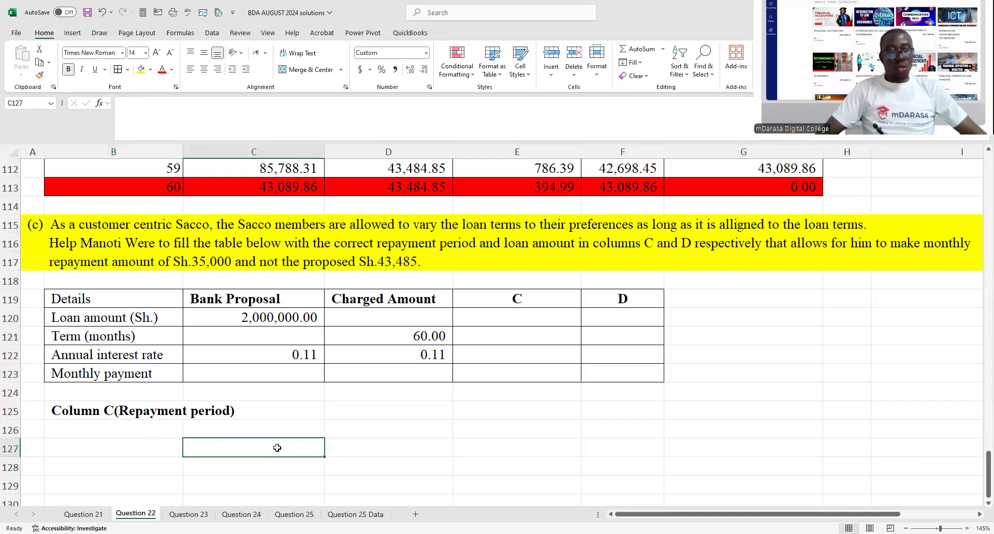
- Copy the part (a) loan calculation block B40:C47 and paste it under the Column C heading, starting at B126
scroll(320, 373, "up", 17)
scroll(320, 372, "up", 6)
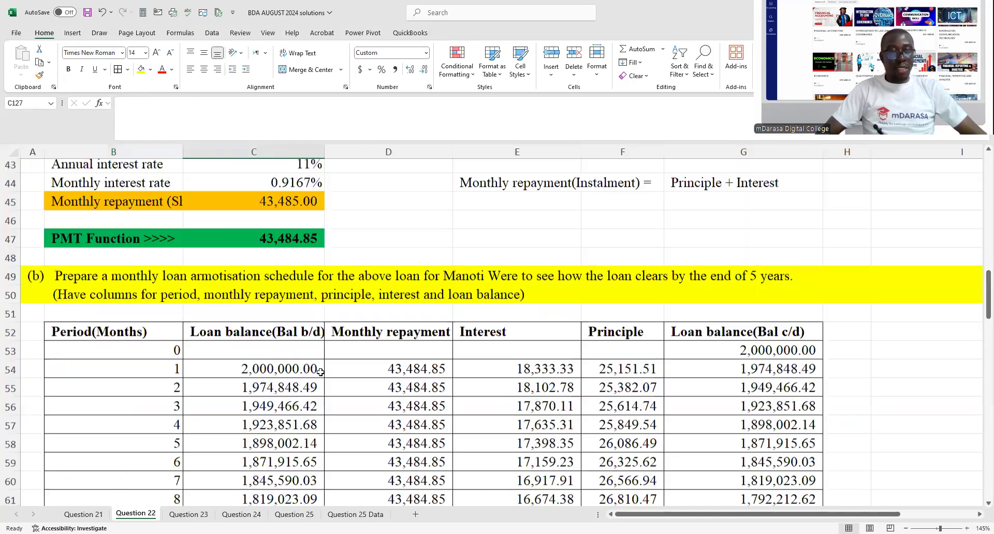
scroll(129, 286, "up", 3)
left_click(129, 286)
left_click(300, 407, "shift")
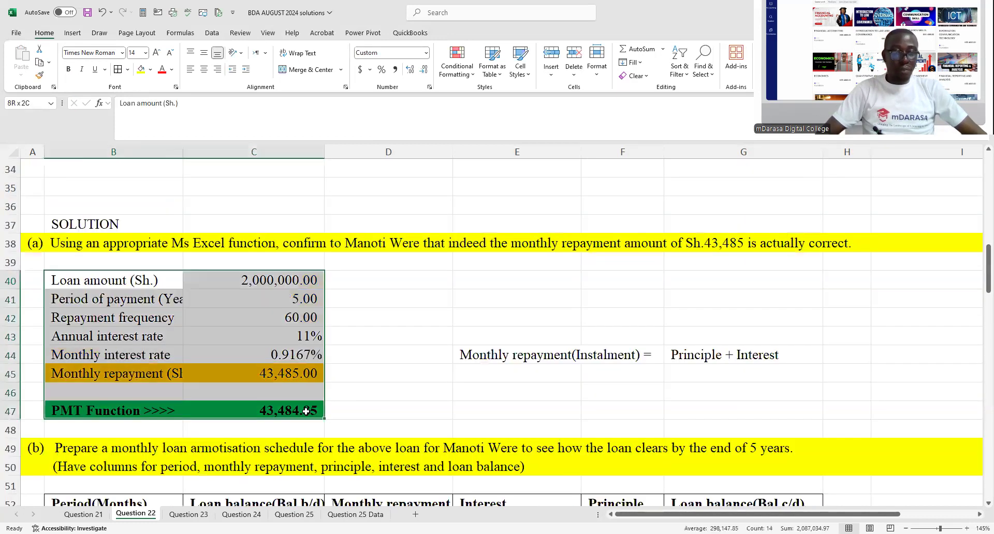
key("ctrl+c")
scroll(306, 411, "down", 5)
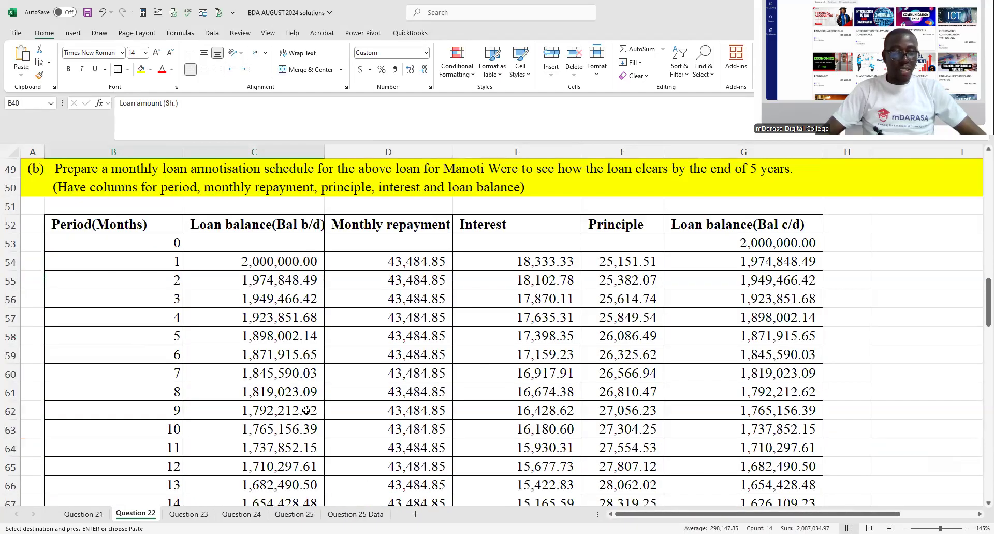
scroll(306, 411, "down", 12)
scroll(156, 387, "down", 10)
left_click(156, 386)
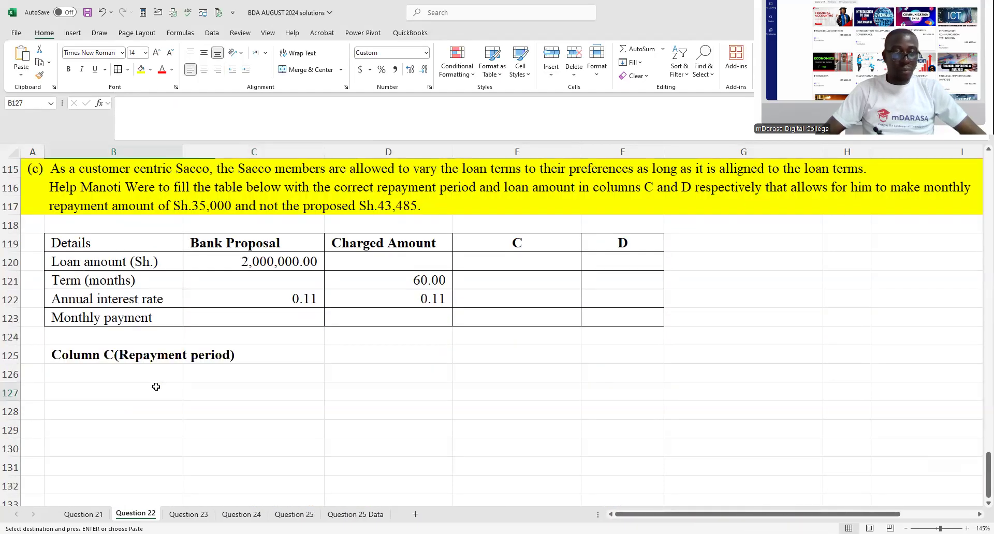
right_click(156, 386)
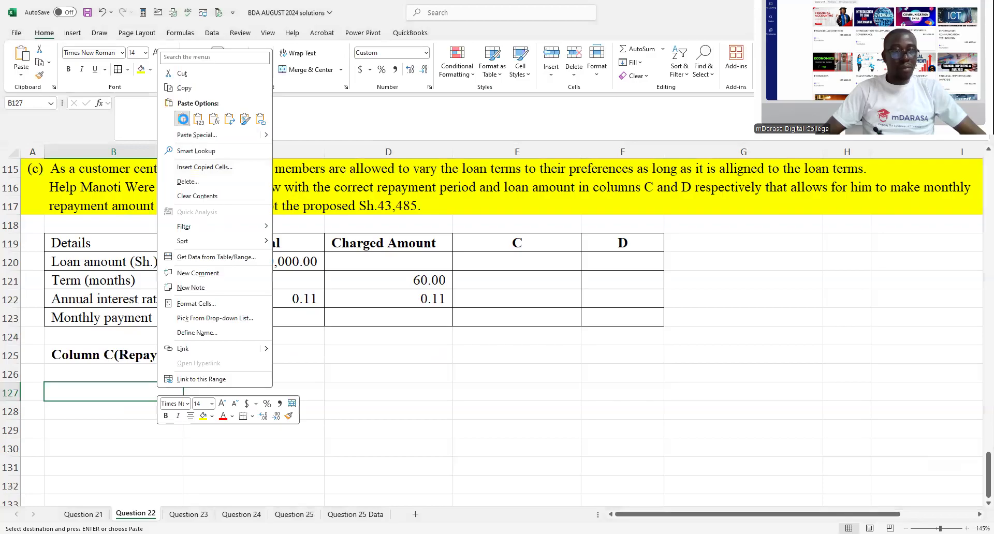
left_click(193, 379)
left_click_drag(193, 379, 200, 375)
left_click(421, 411)
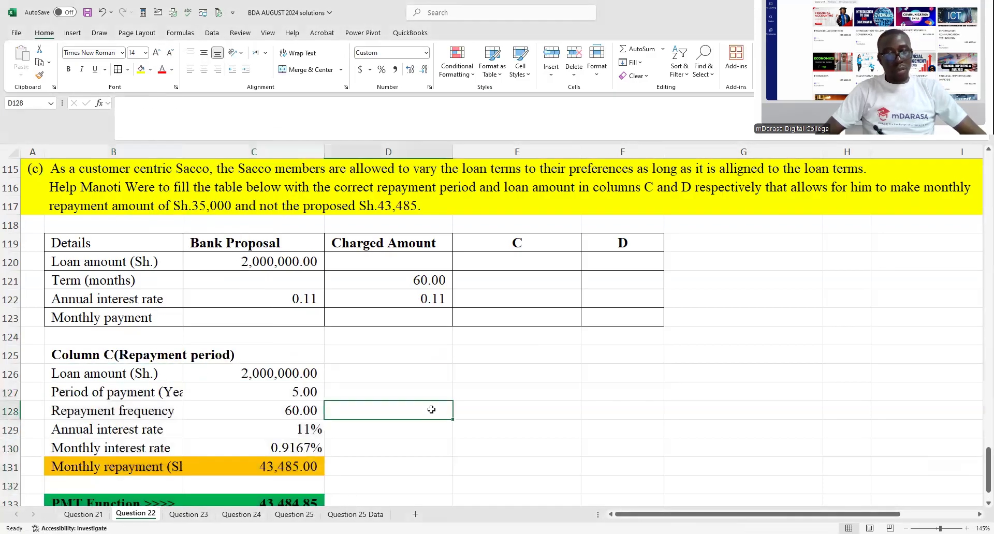
- Clear the PMT Function label and its value from B133:C133 in the pasted block
scroll(431, 410, "down", 3)
left_click_drag(78, 335, 234, 338)
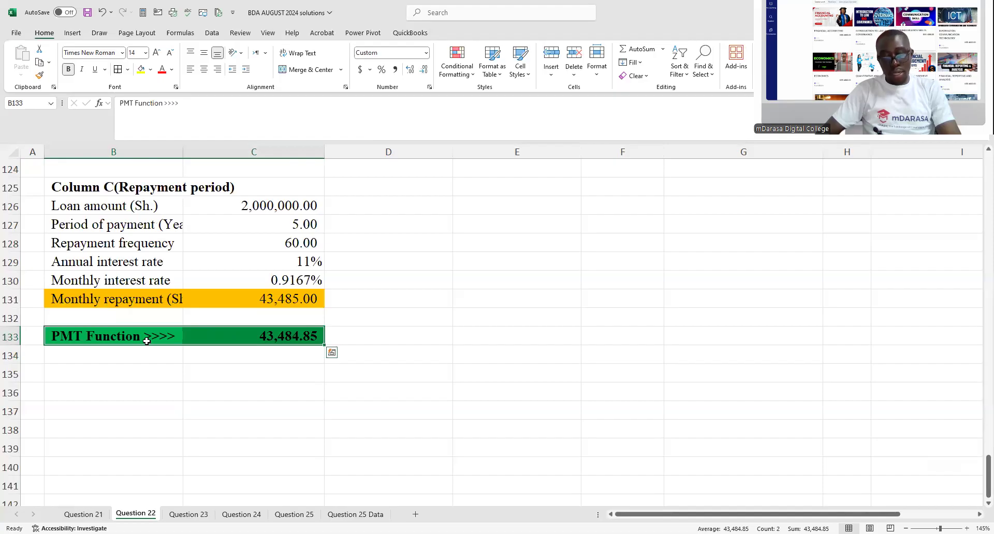
key("Delete")
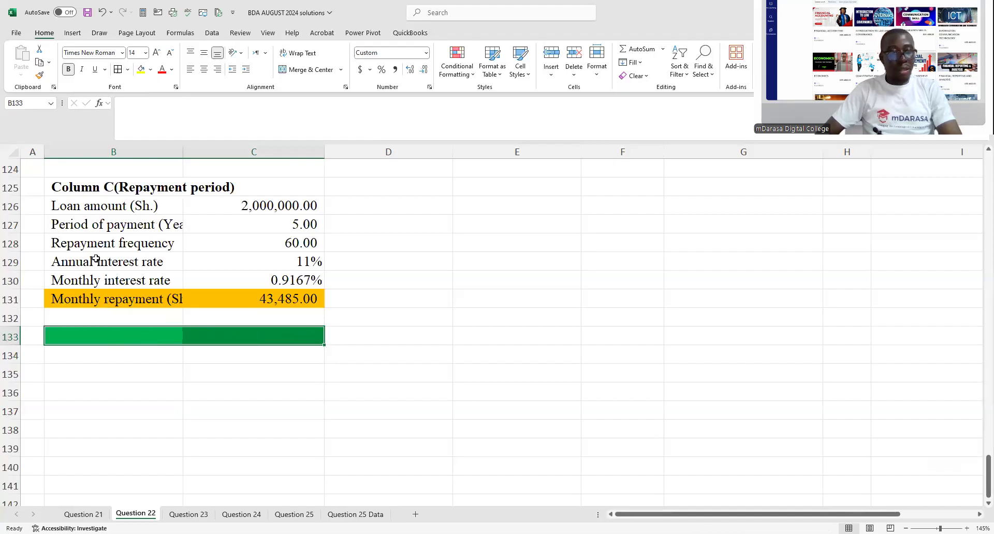
- Widen column B to fit its labels and enter "?" for the period of payment in C127 and repayment frequency in C128
left_click(264, 224)
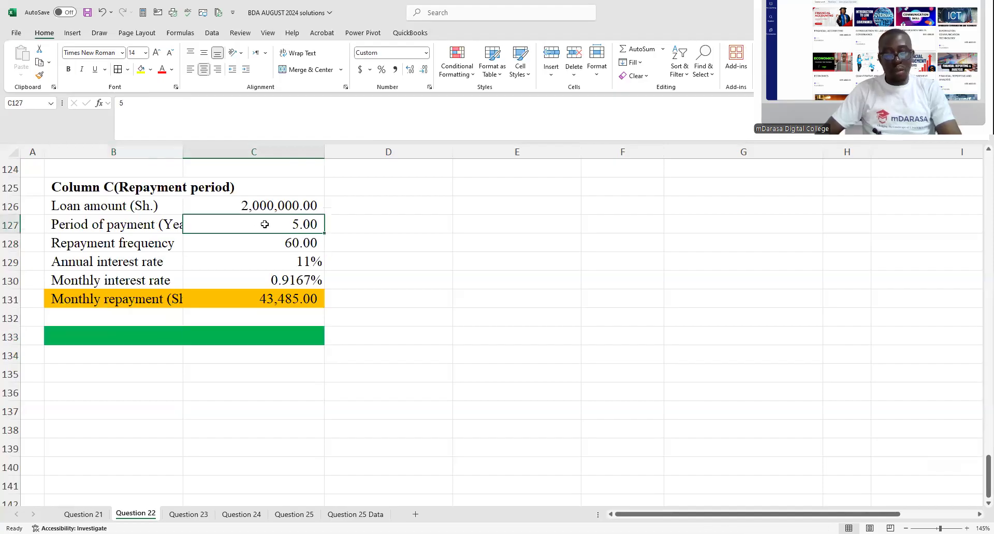
left_click_drag(182, 150, 207, 156)
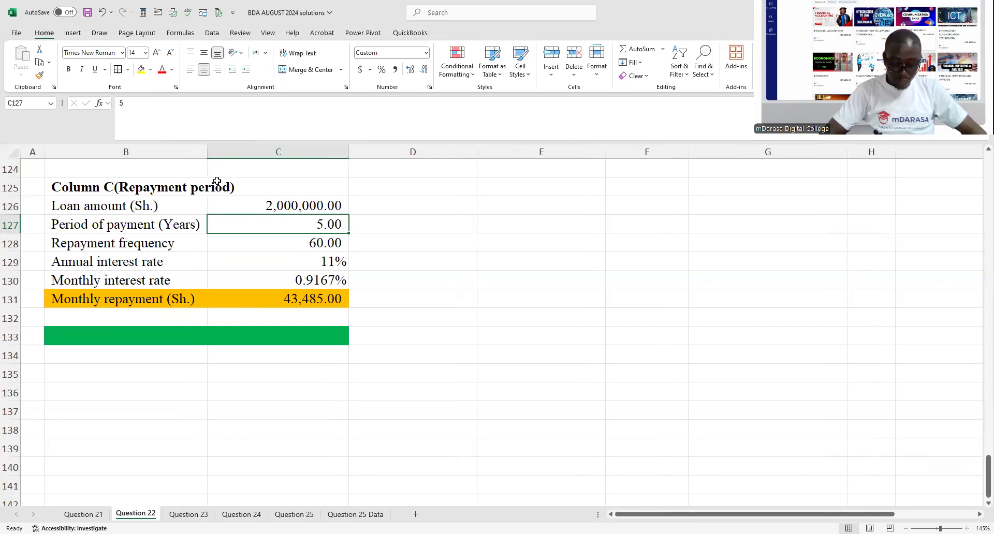
type("?")
key("Return")
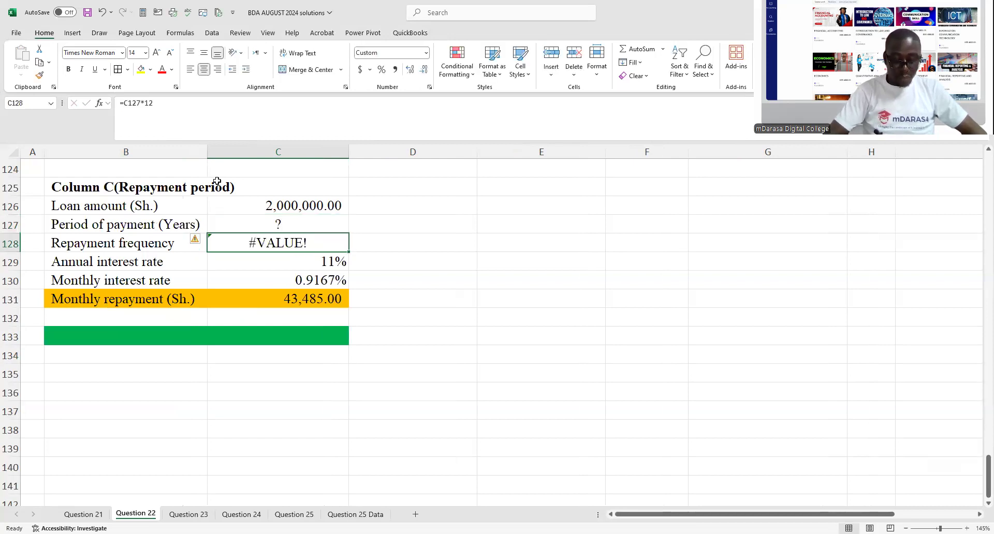
type("?")
key("Return")
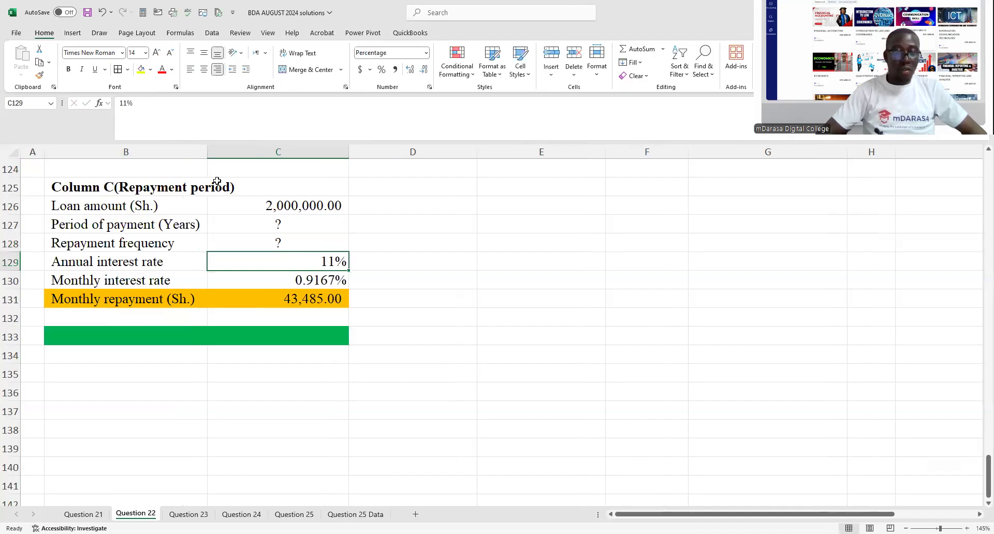
- Set the Column C block's monthly repayment in C131 to =35000
left_click(263, 302)
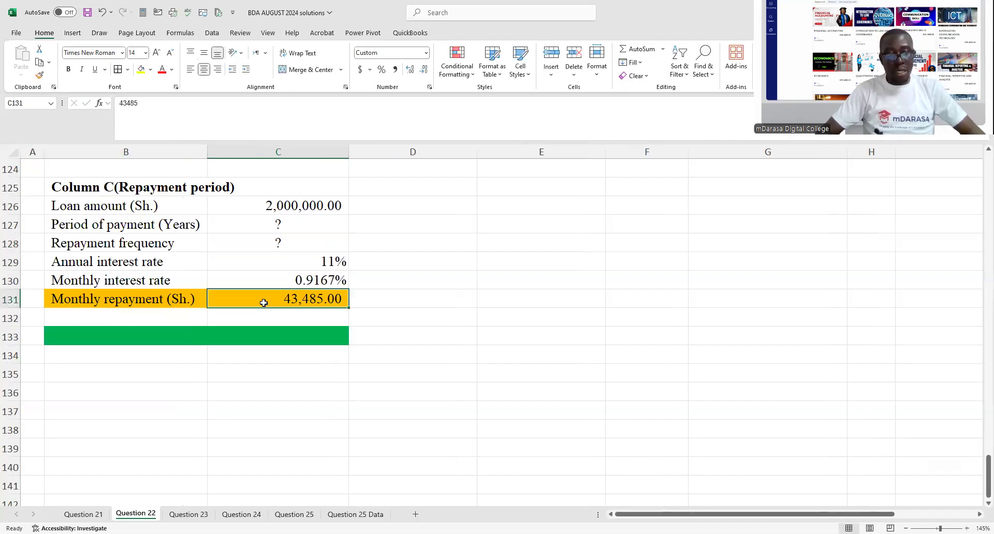
type("=")
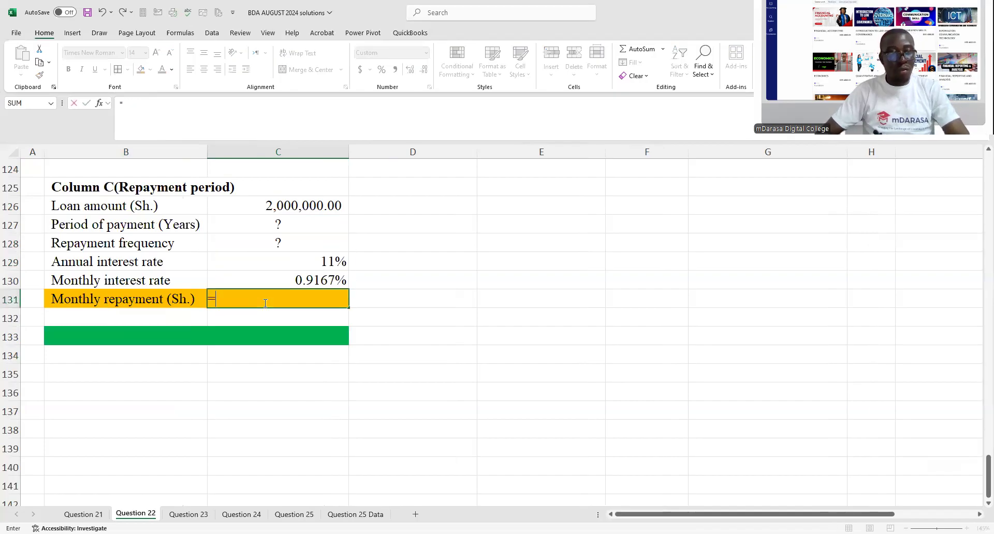
type("35000")
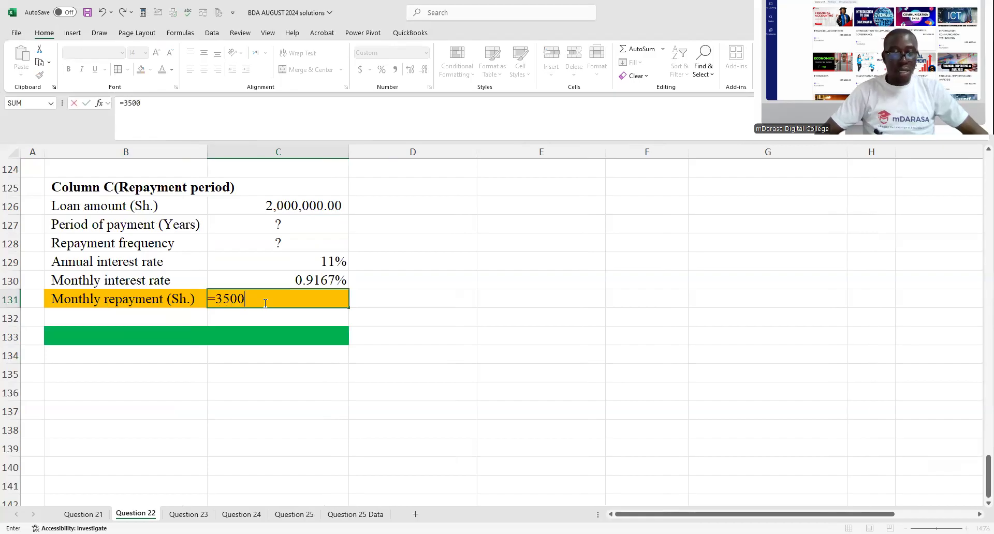
left_click(438, 318)
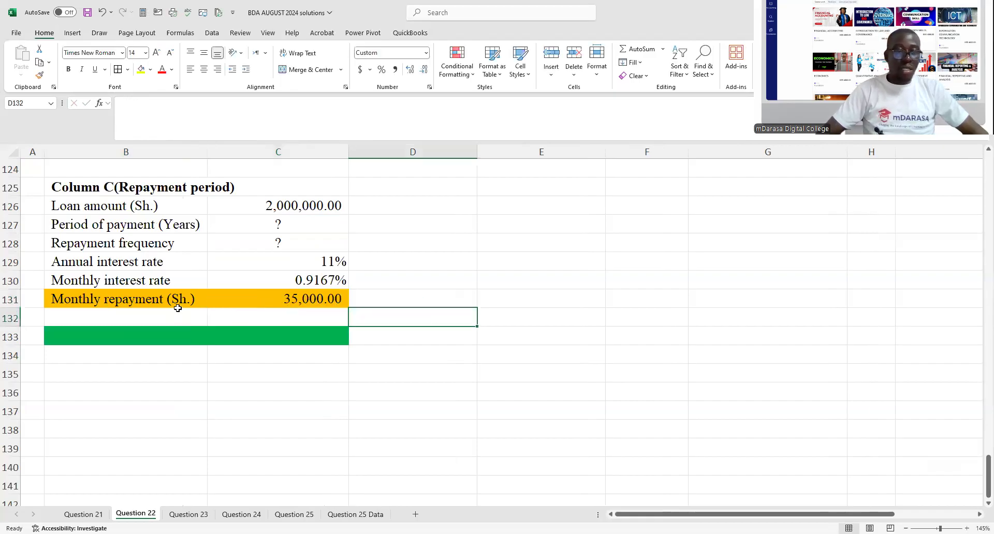
- Change the fill of the monthly repayment row B131:C131 to yellow
left_click_drag(153, 295, 277, 296)
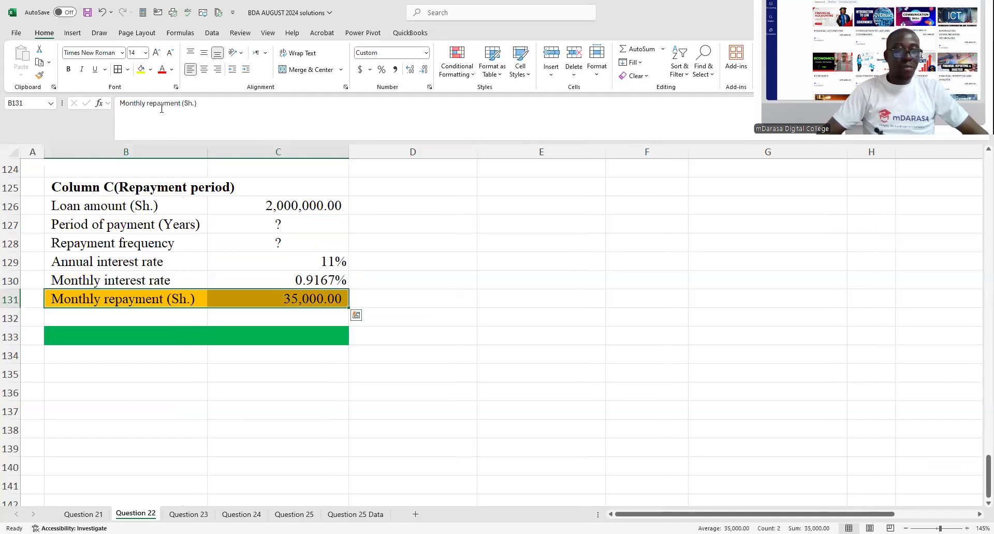
left_click(151, 70)
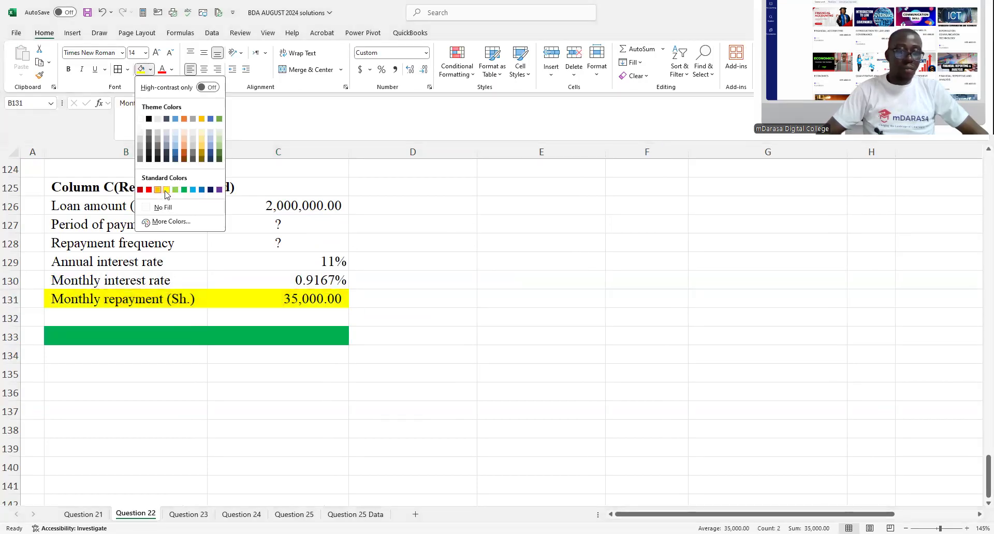
left_click(166, 190)
left_click(411, 278)
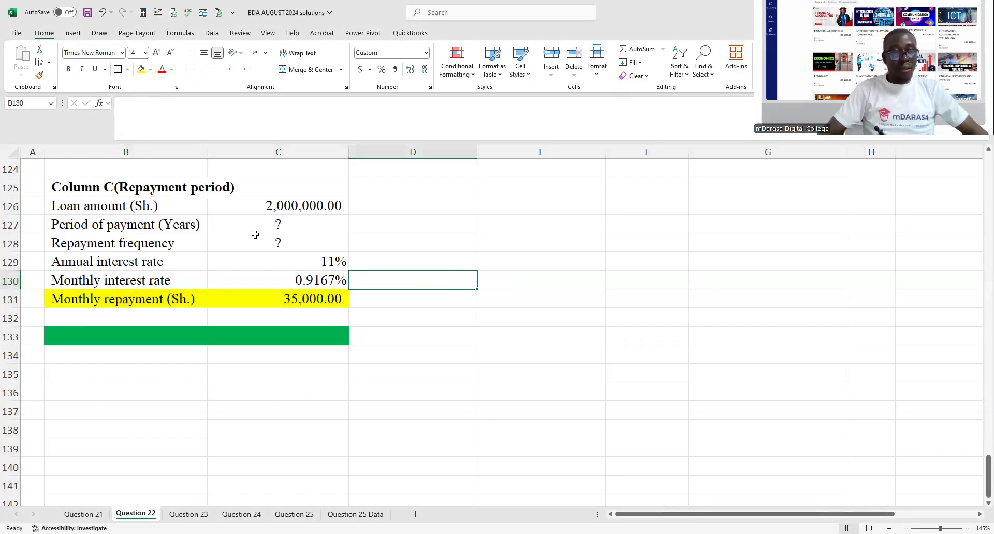
- Enter "?" as the Bank Proposal term (months) in C121 of the part (c) loan details table
left_click(296, 206)
scroll(311, 217, "up", 4)
left_click(321, 314)
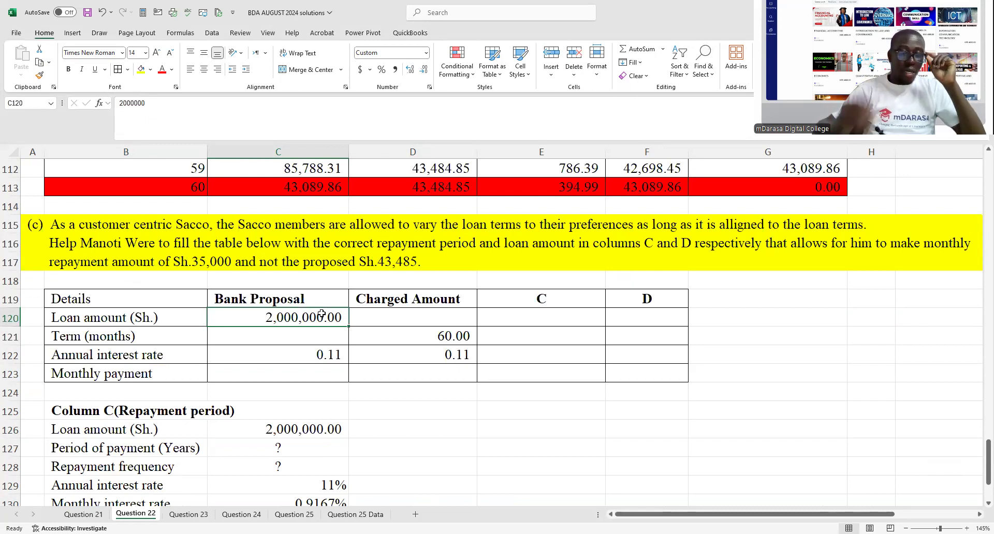
left_click(336, 355)
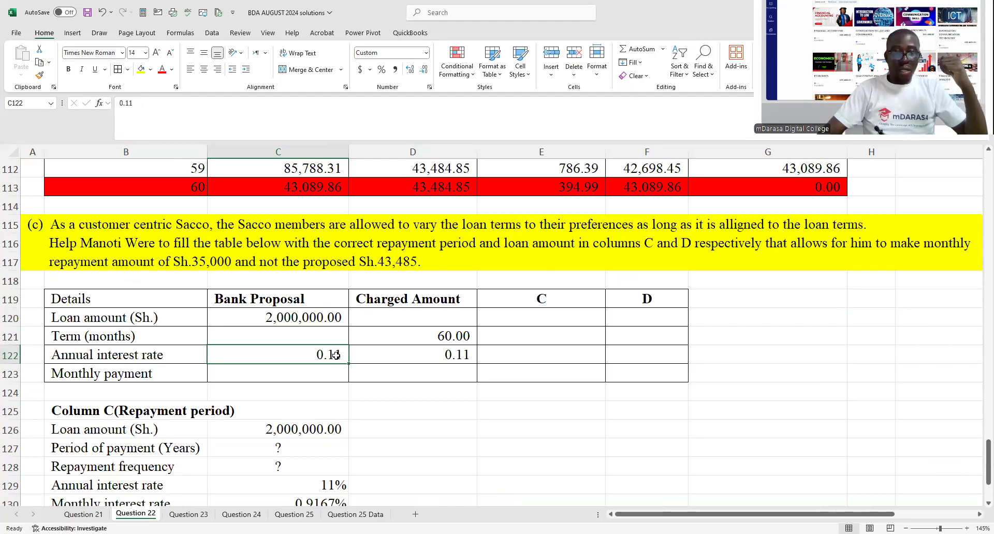
left_click(304, 336)
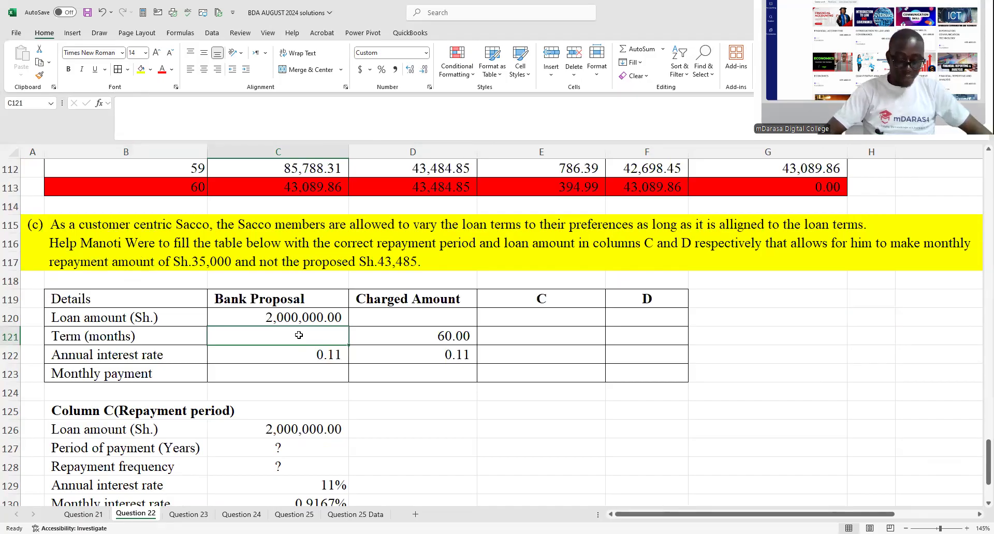
type("?")
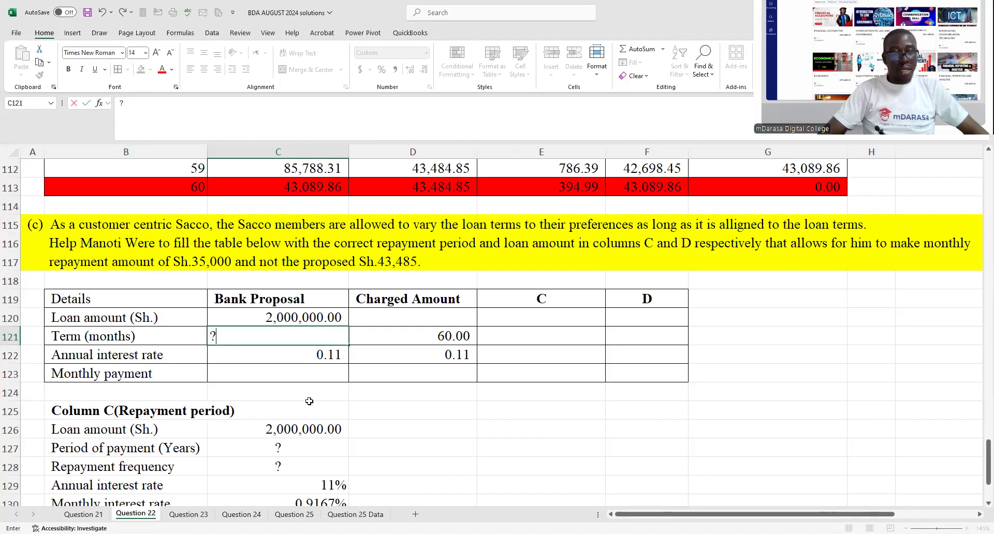
key("Escape")
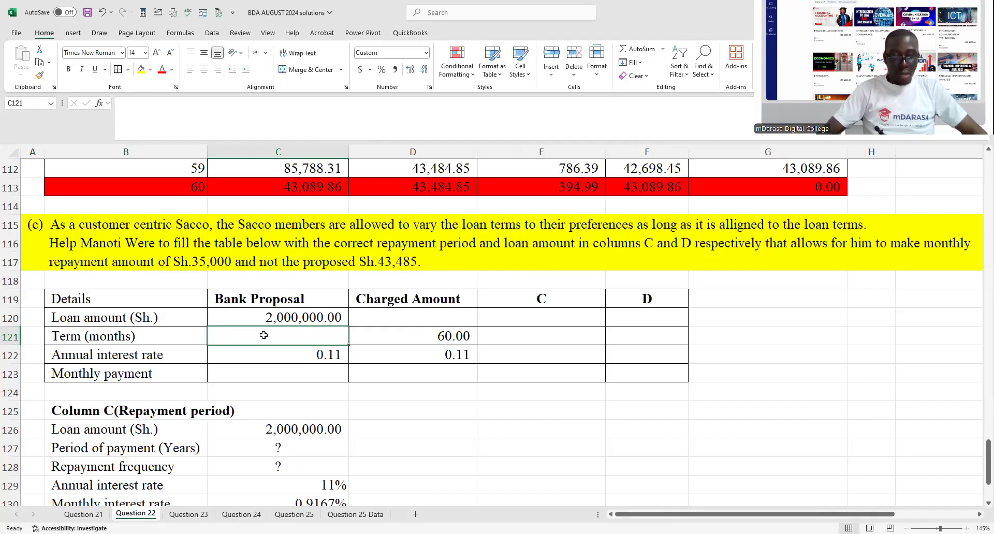
type("?")
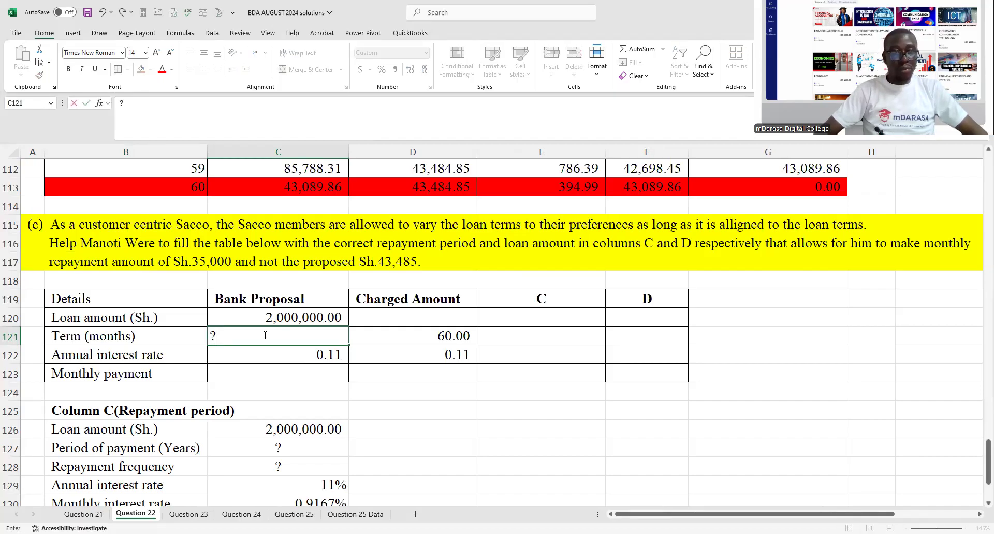
key("Return")
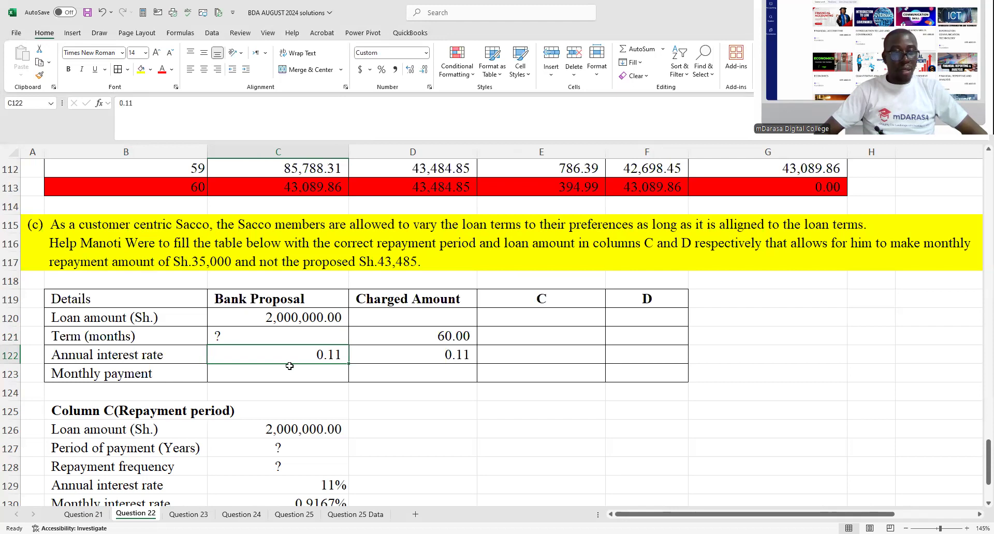
- Enter 35000 as the Bank Proposal monthly payment in C123 of the loan details table
left_click(285, 336)
left_click(293, 369)
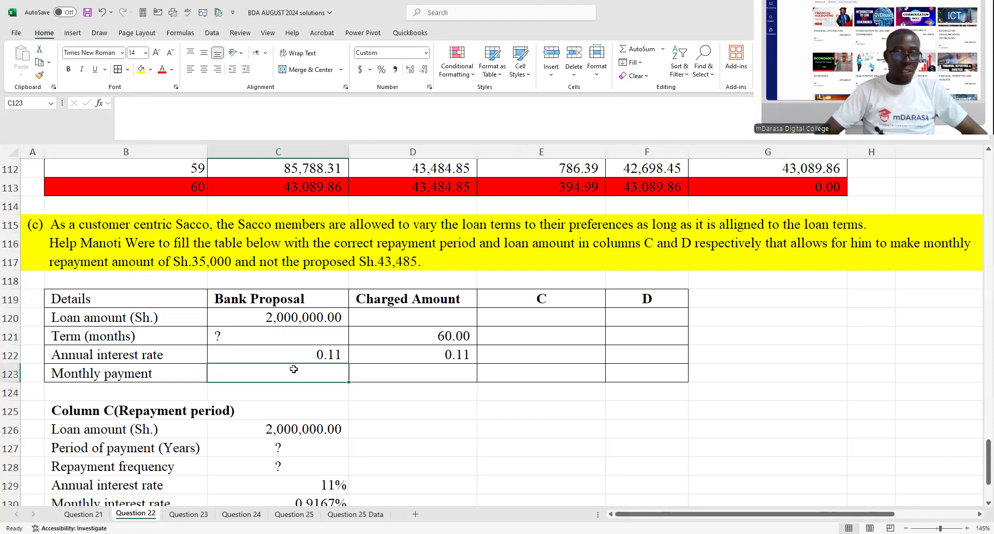
type("35000")
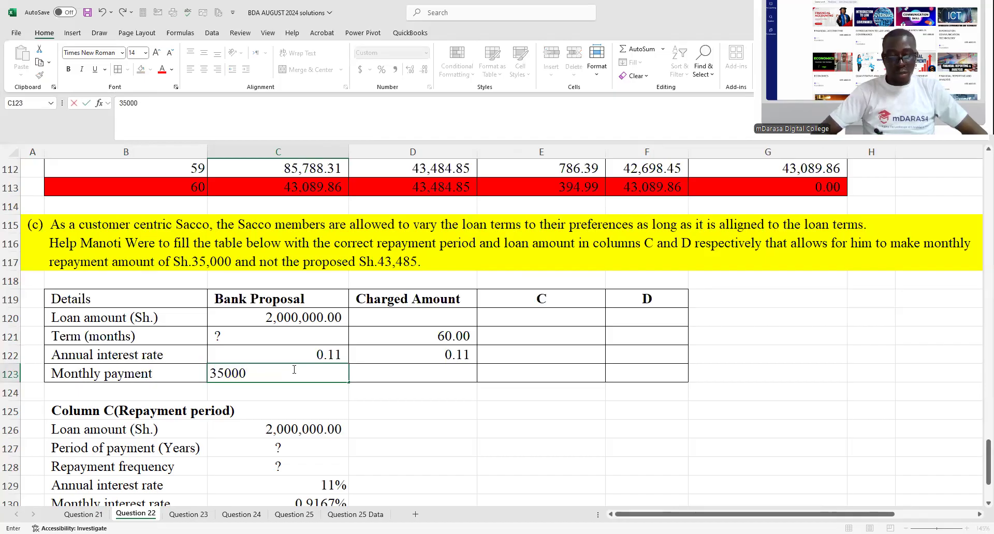
key("Return")
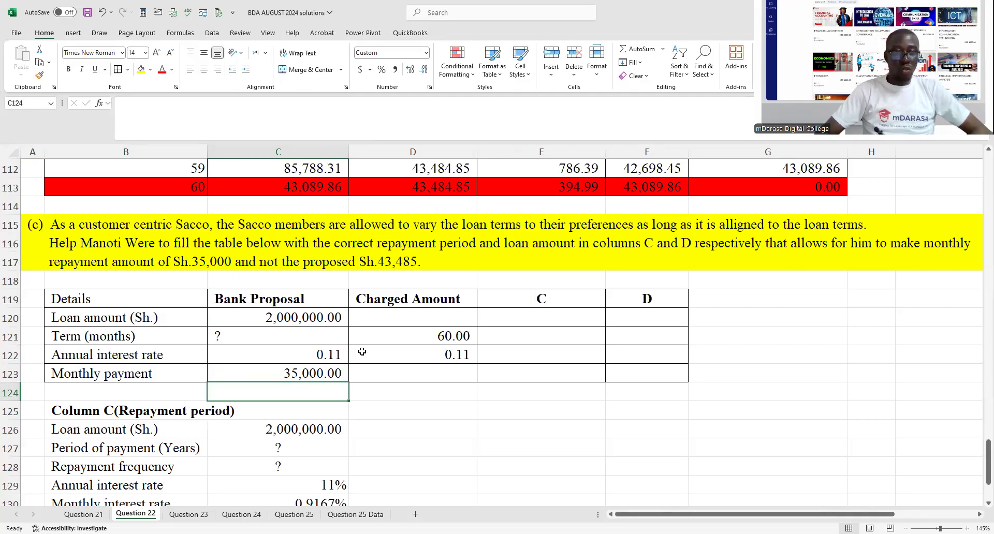
- Fill the repayment frequency row B128:C128 of the Column C block with red
scroll(348, 350, "down", 2)
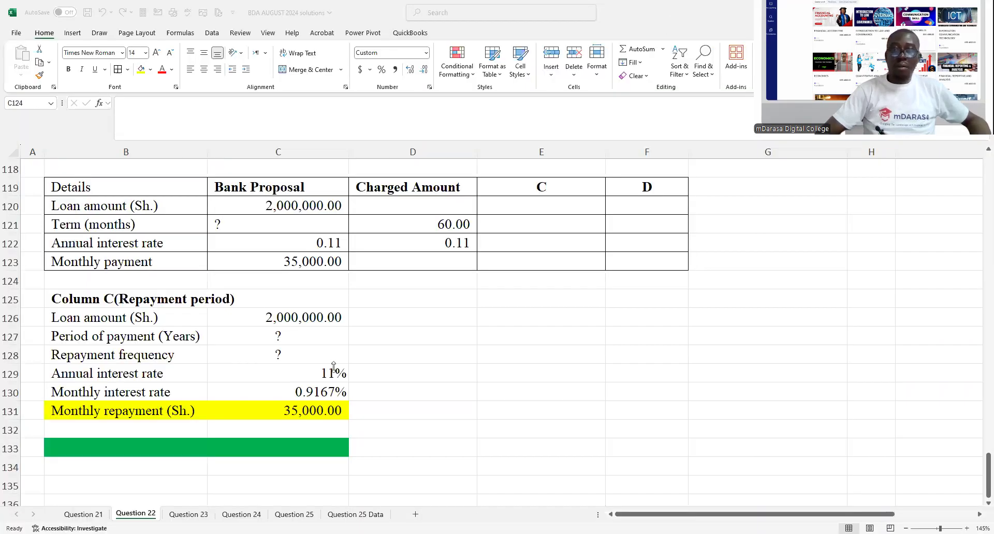
left_click(215, 407)
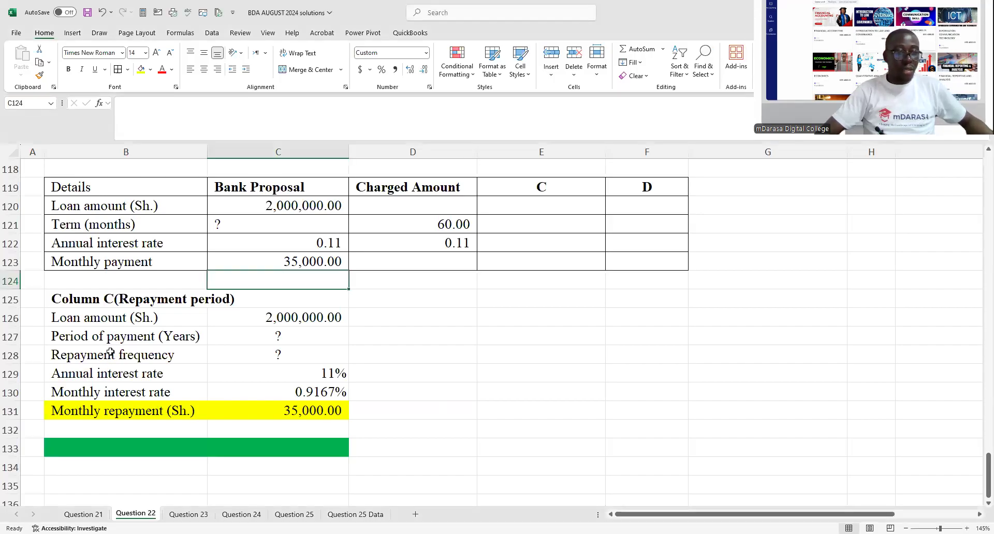
left_click_drag(115, 355, 249, 350)
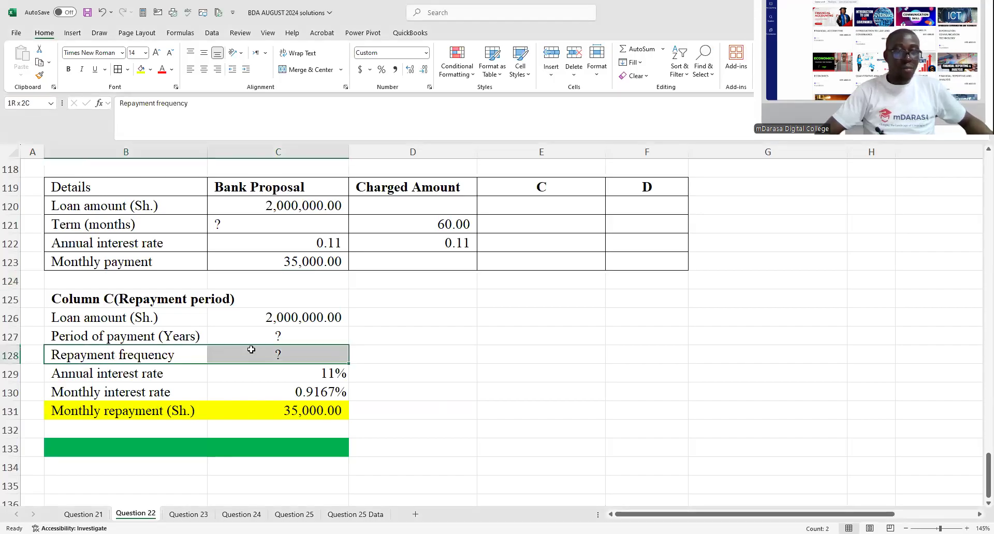
left_click(152, 70)
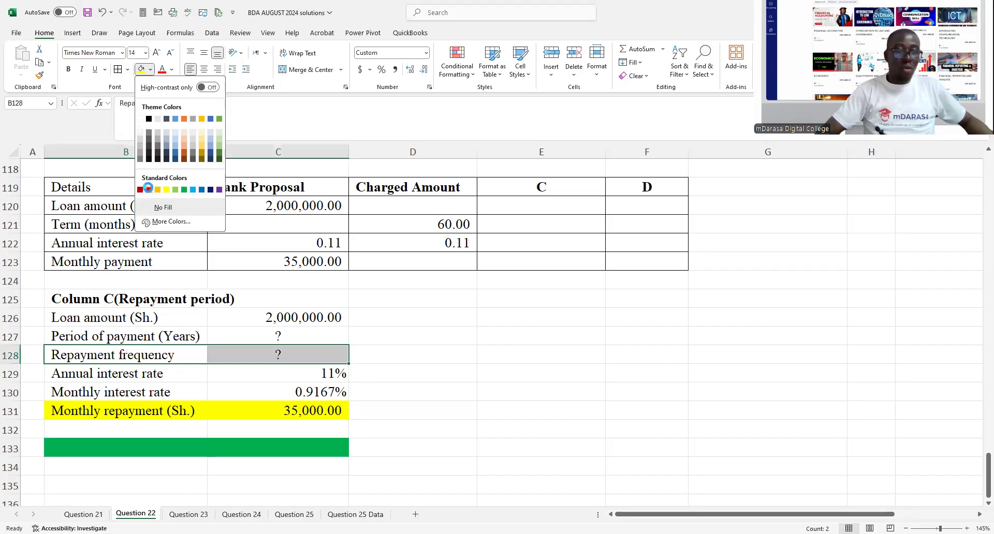
left_click(148, 189)
left_click(422, 334)
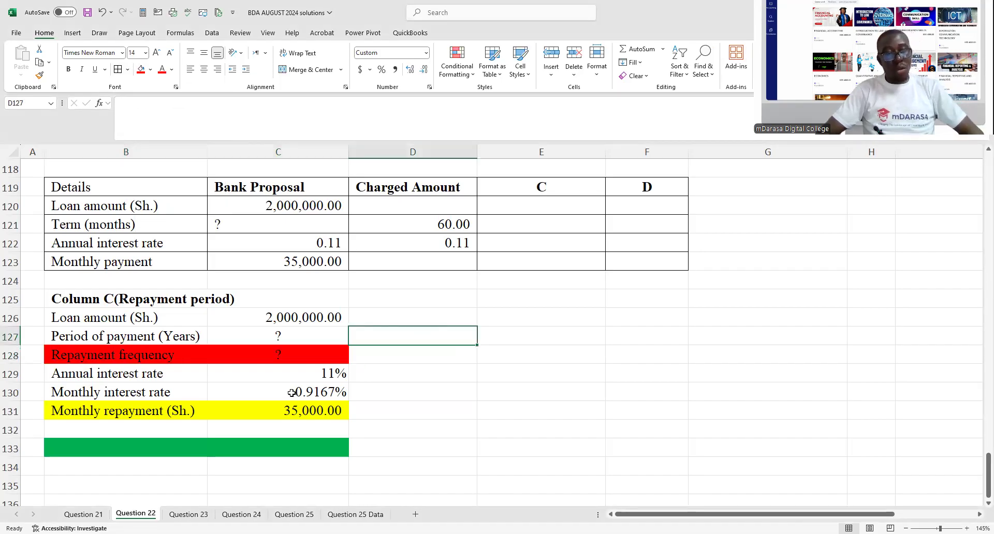
- Label the green row below the Column C block "NPER Function>>>>>" in B133
left_click(151, 450)
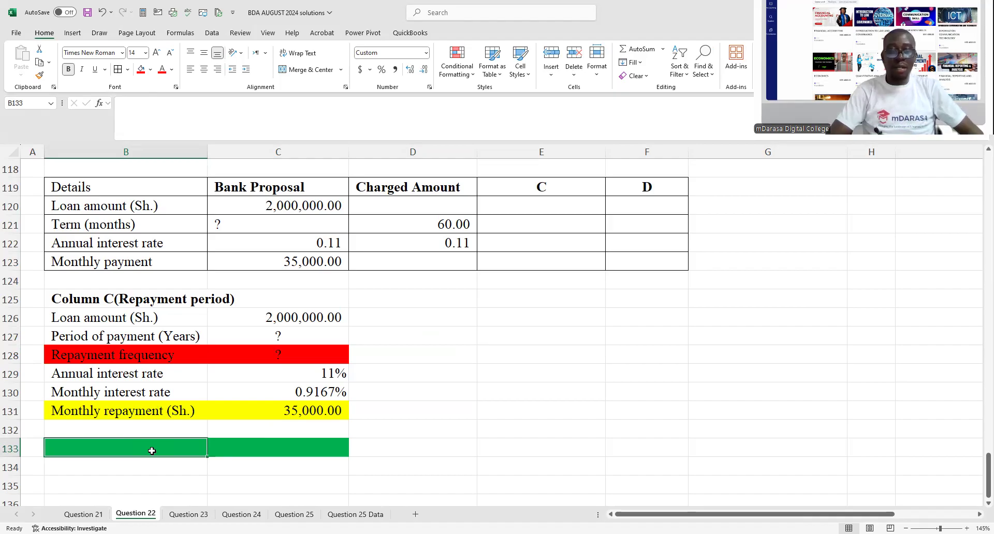
type("n")
key("BackSpace")
type("NP")
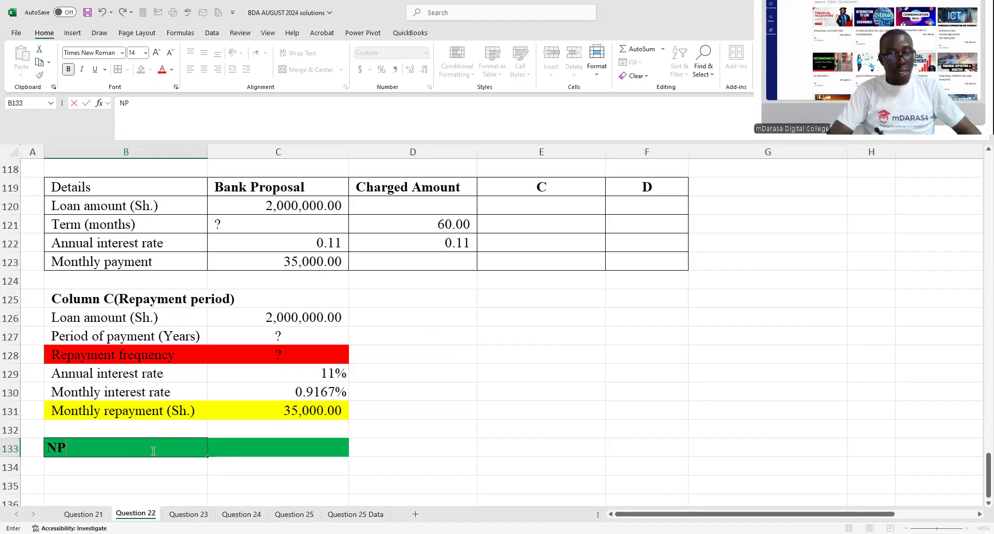
type("ER")
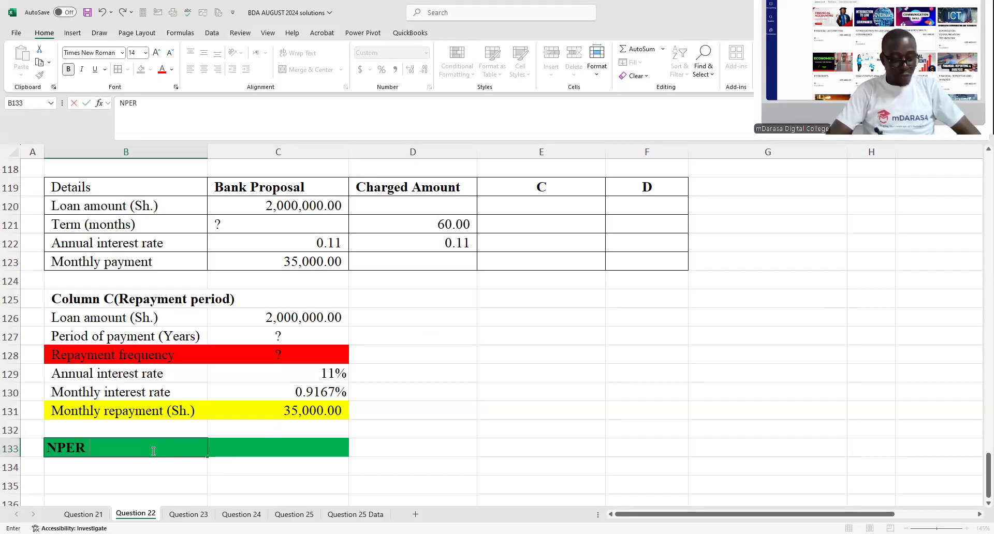
type(" Fun")
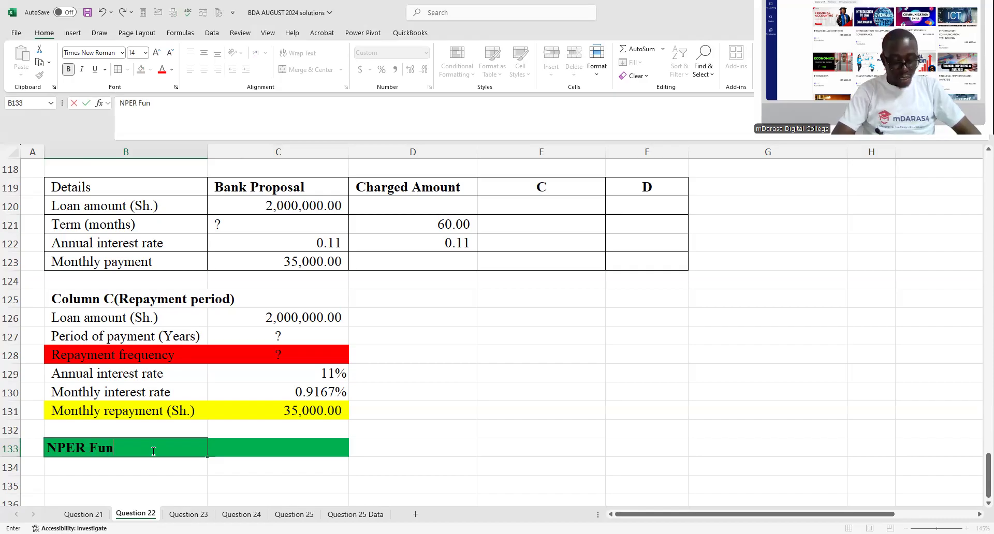
type("ction")
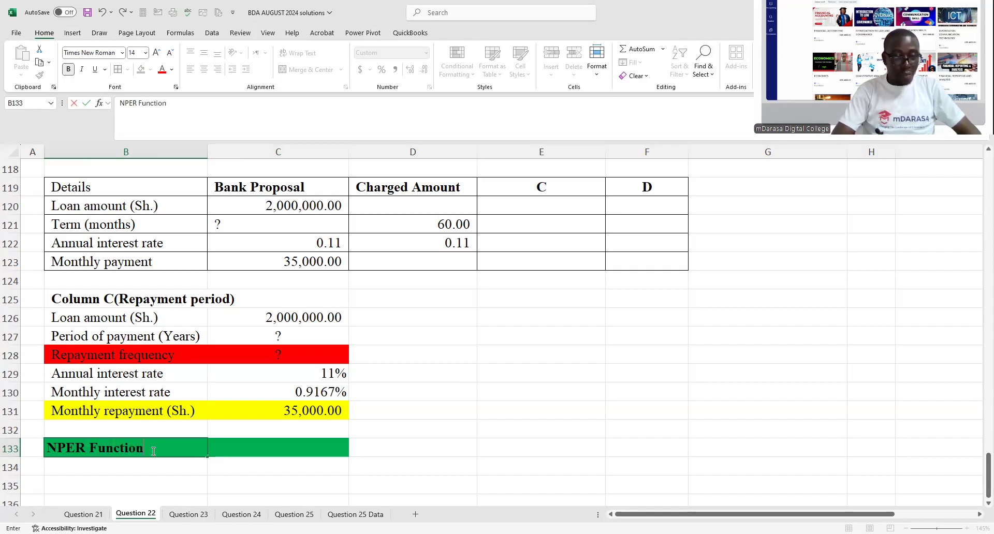
type(">>>>")
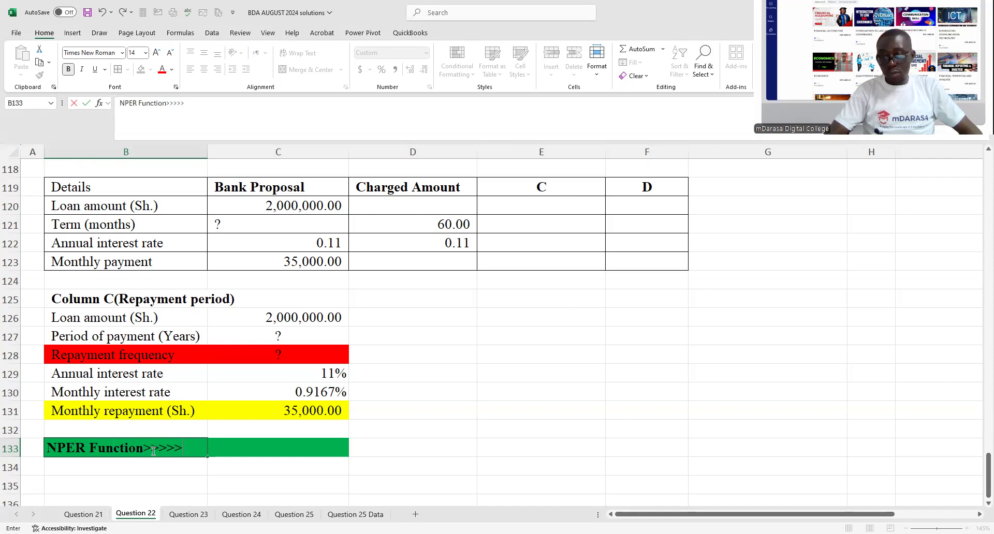
left_click(233, 468)
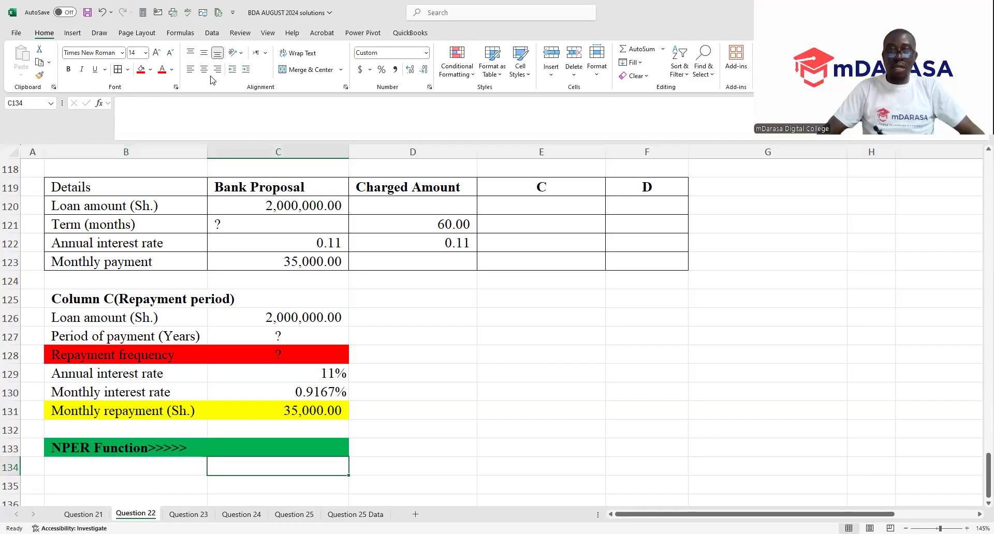
left_click(780, 346)
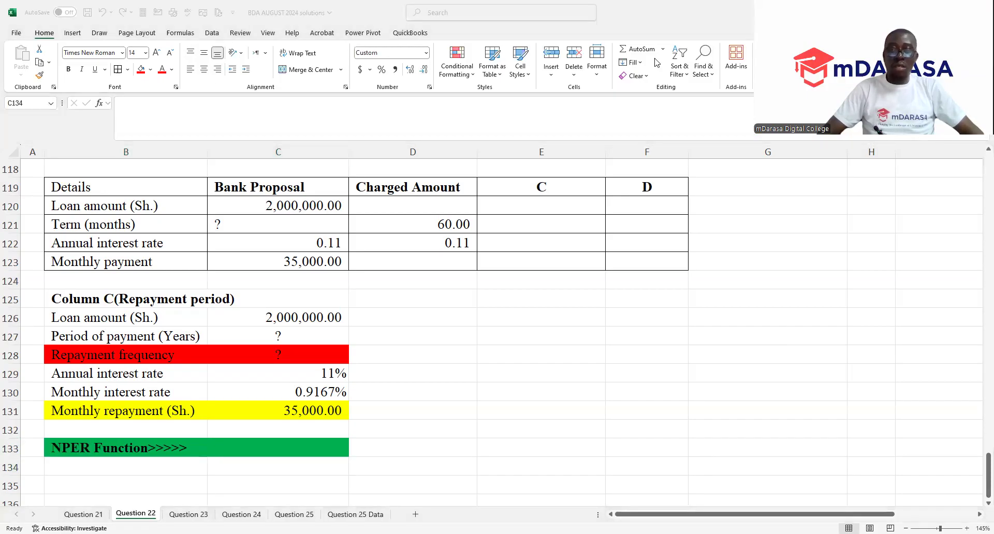
- Calculate the number of repayment periods in C133 with =NPER(C130,C131,-C126), using the monthly rate, monthly repayment and negative loan amount
left_click(307, 446)
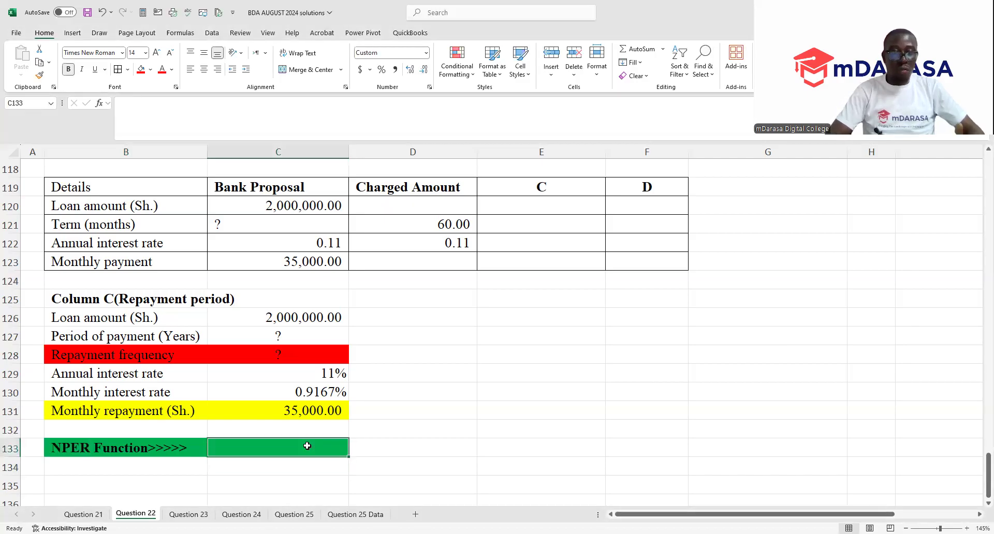
type("=N")
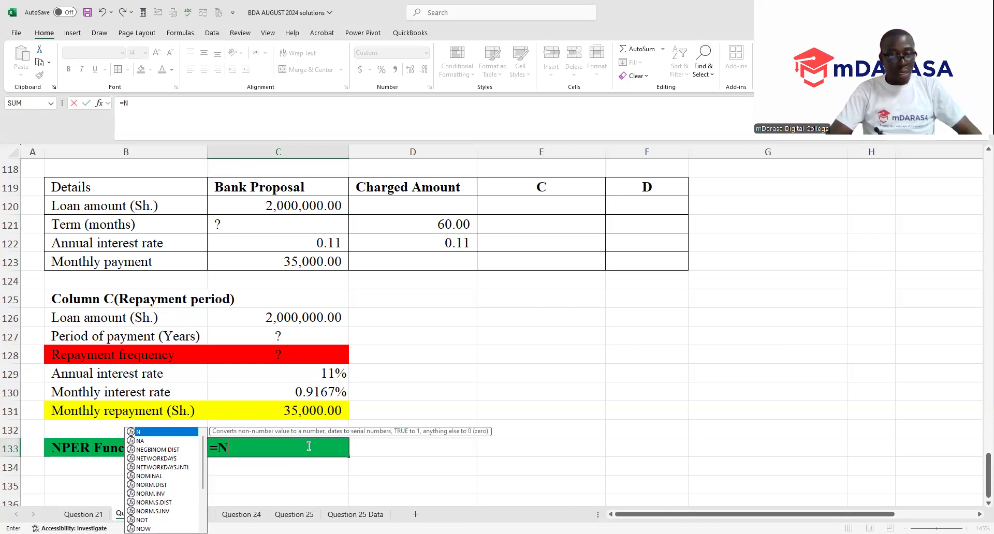
type("P")
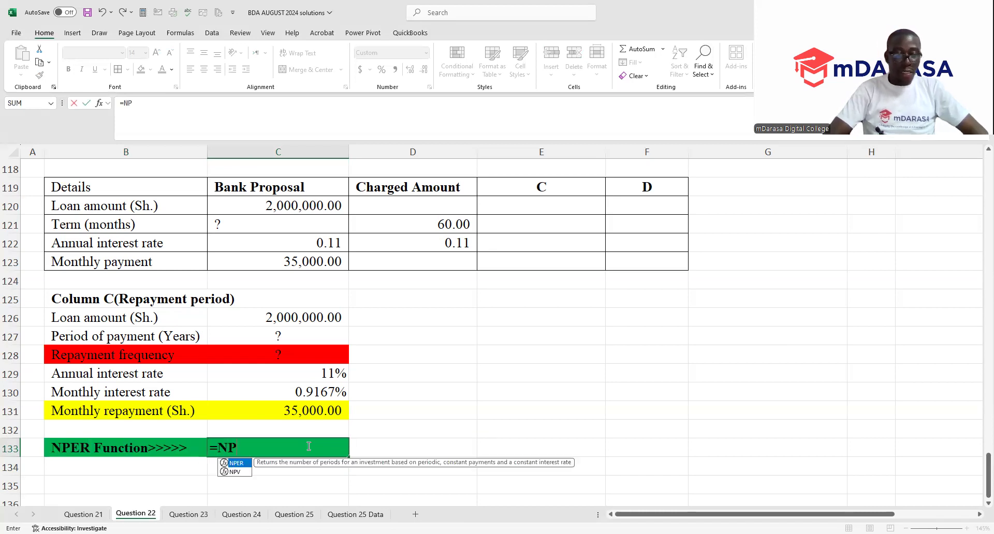
key("Tab")
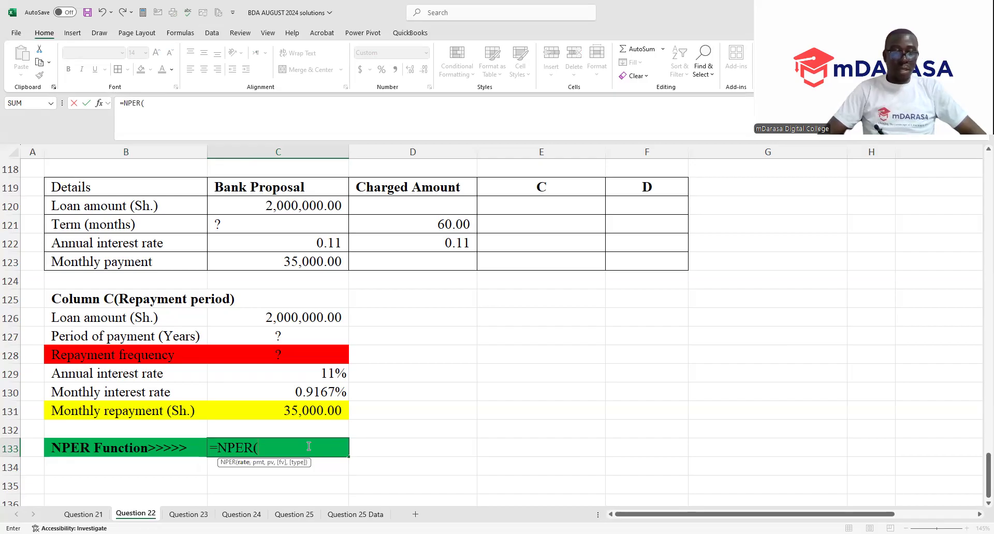
left_click(307, 396)
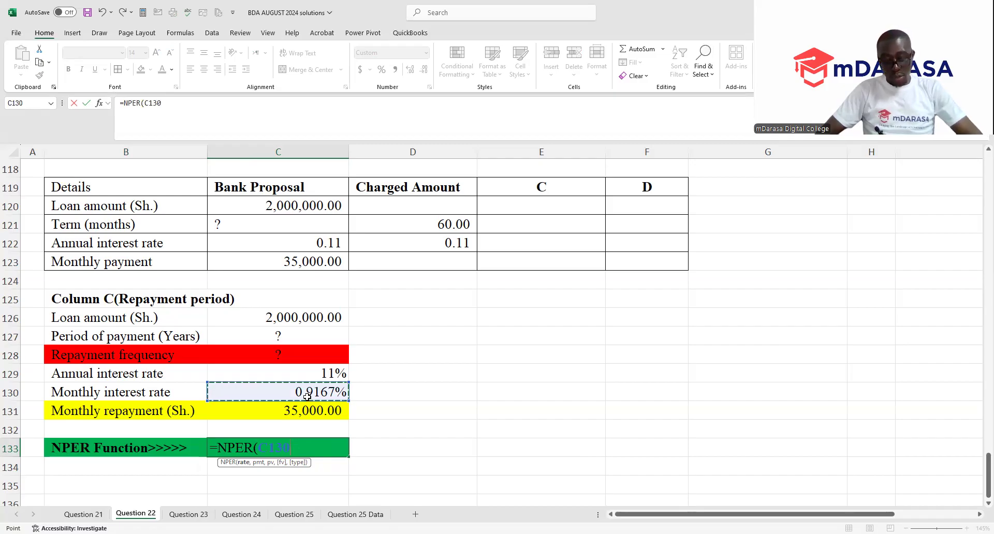
type(",")
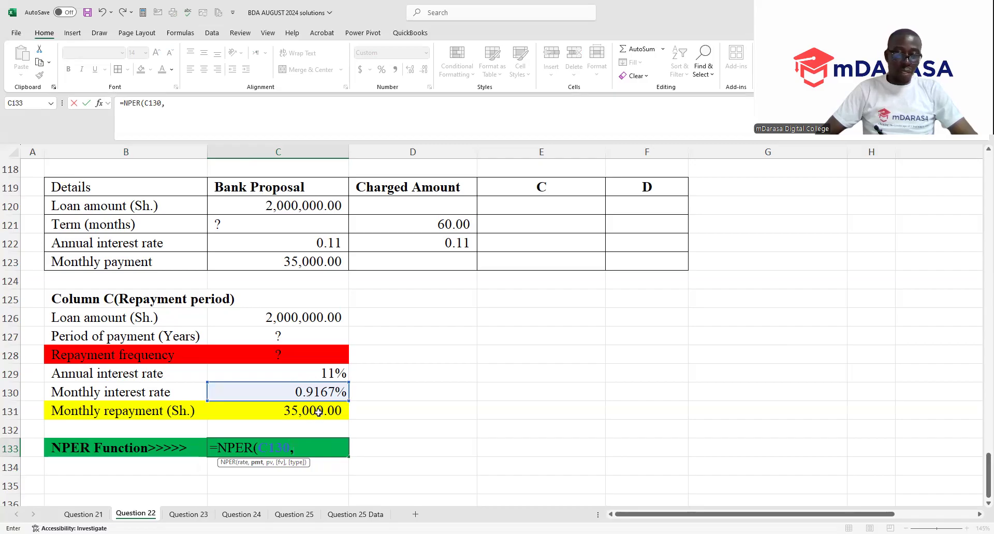
left_click(318, 411)
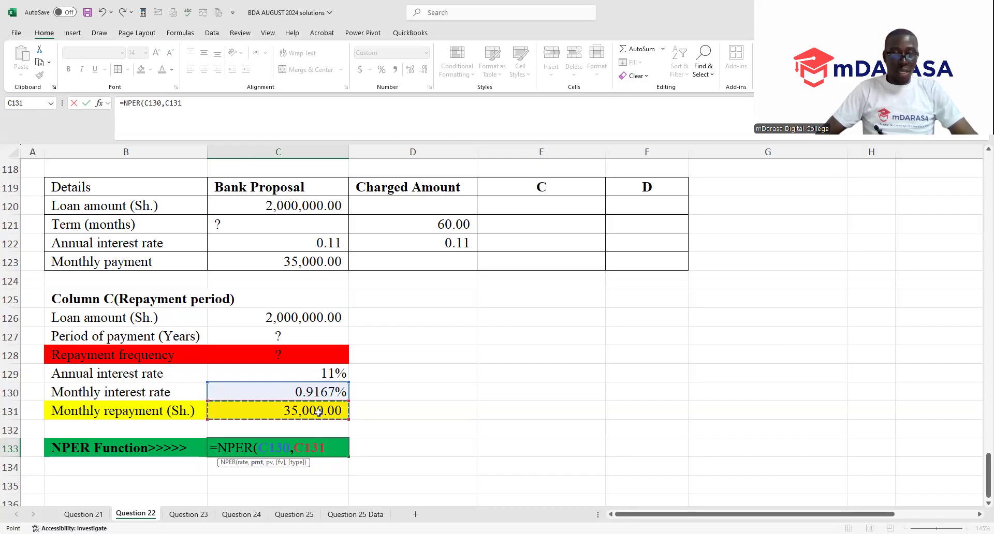
type(",")
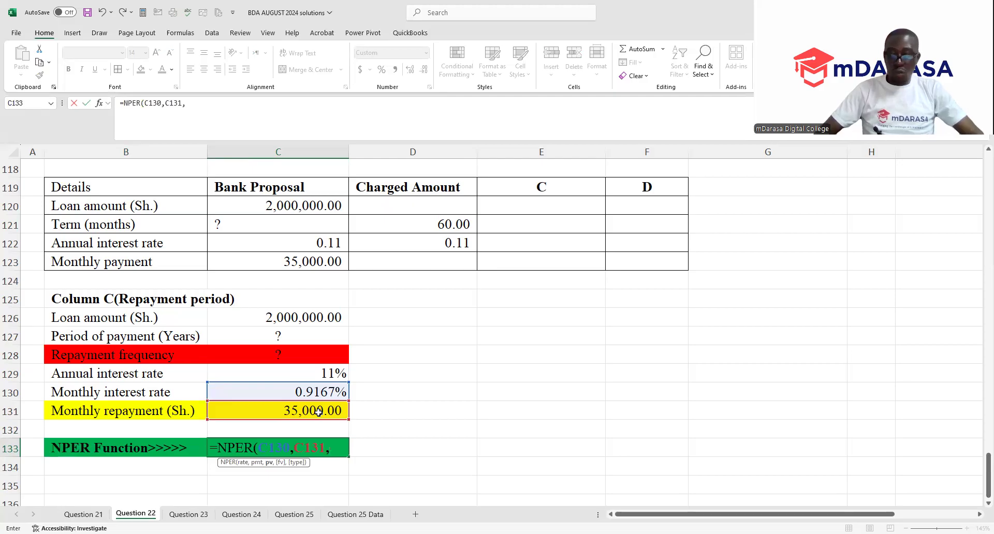
type("-")
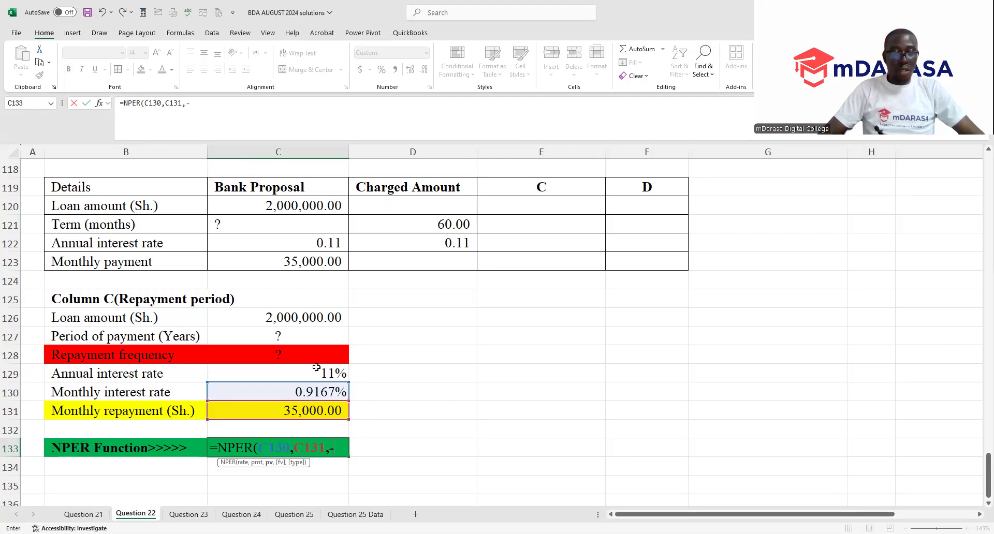
left_click(310, 320)
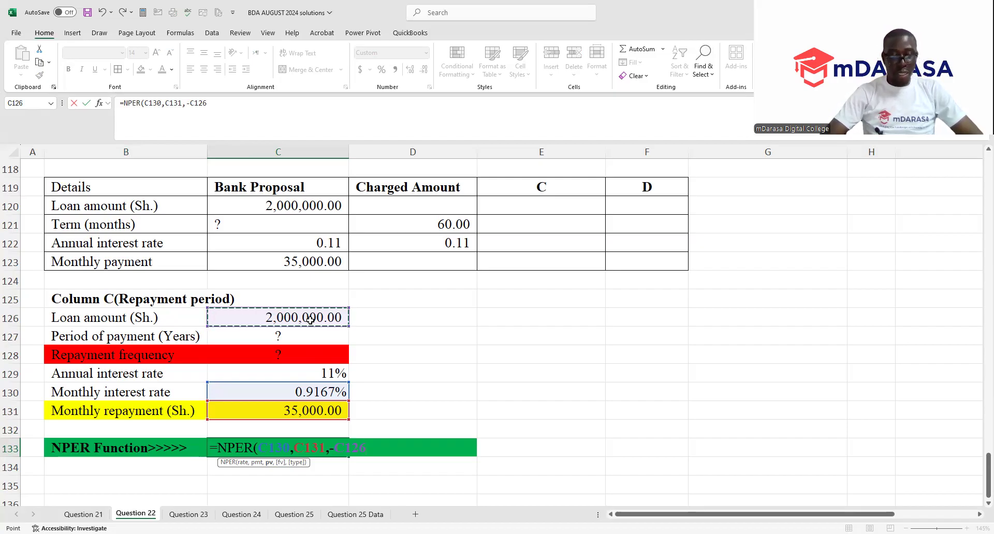
key("Return")
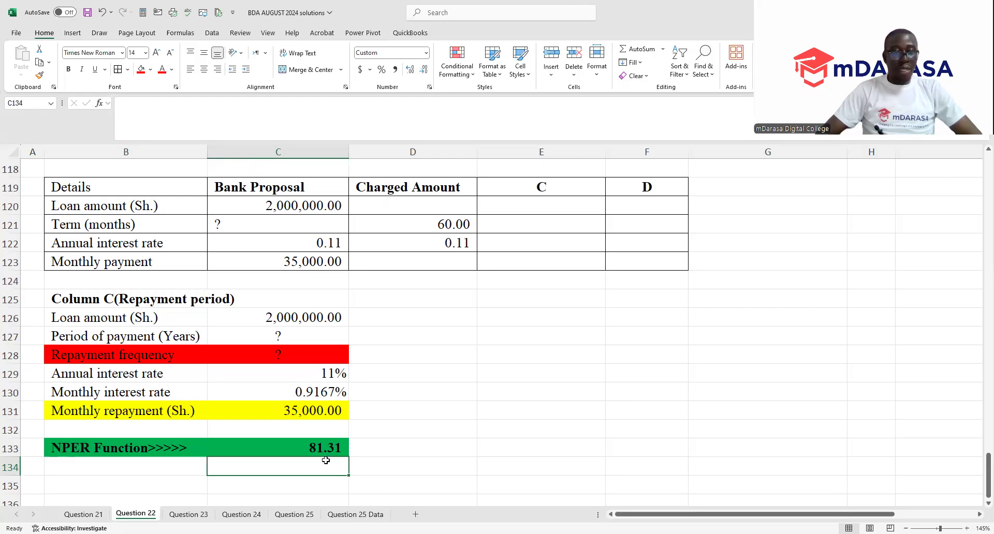
- Link the repayment frequency in C128 to the NPER result with =C133
left_click(300, 357)
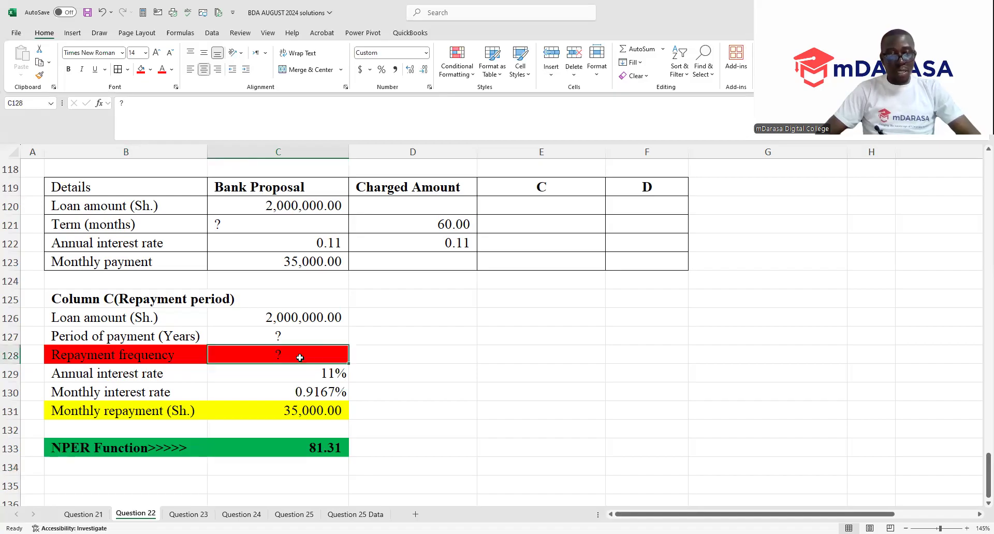
type("=")
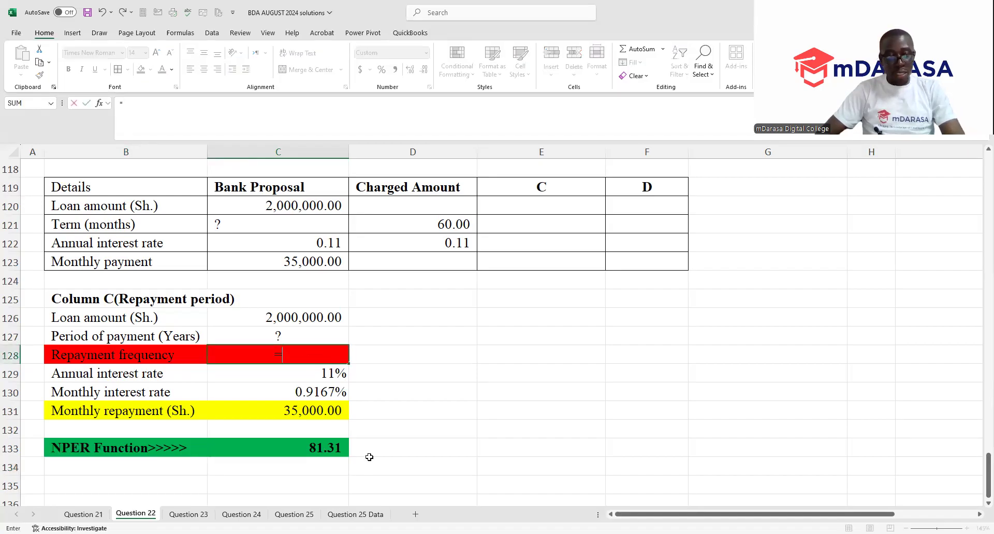
left_click(334, 449)
key("Return")
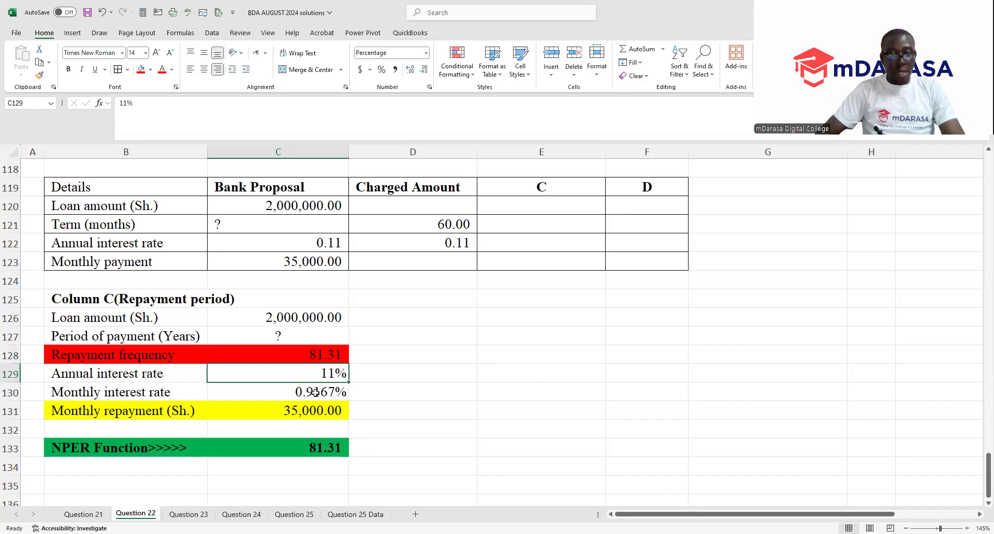
- Change the fill of the repayment frequency value in C128 to green
left_click(314, 357)
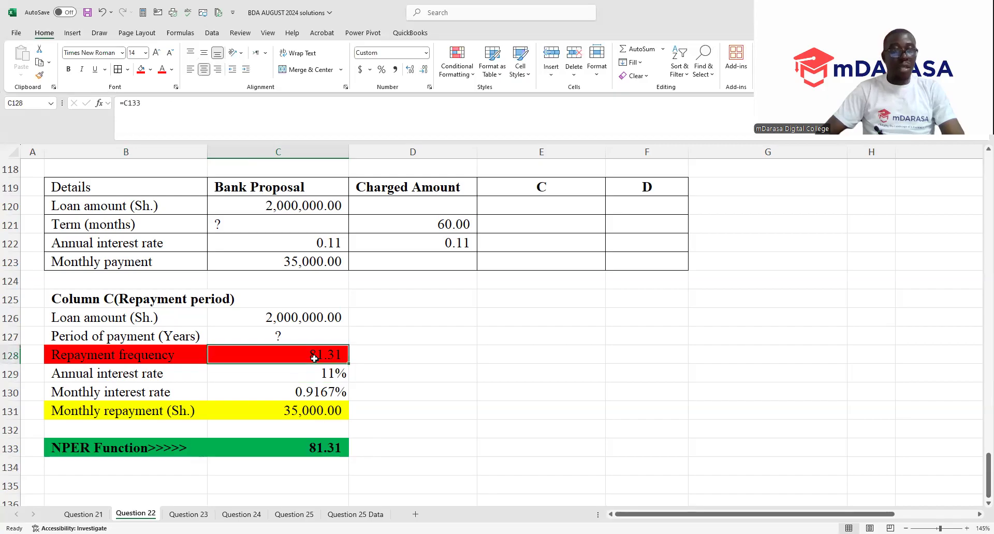
left_click(150, 70)
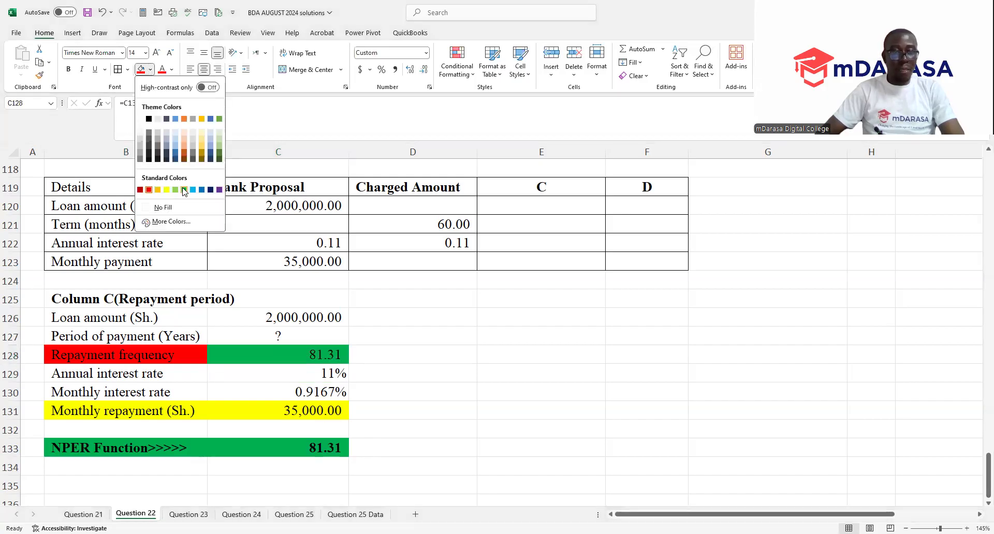
left_click(184, 191)
- Calculate the period of payment in years in C127 with =C128/12
left_click(287, 336)
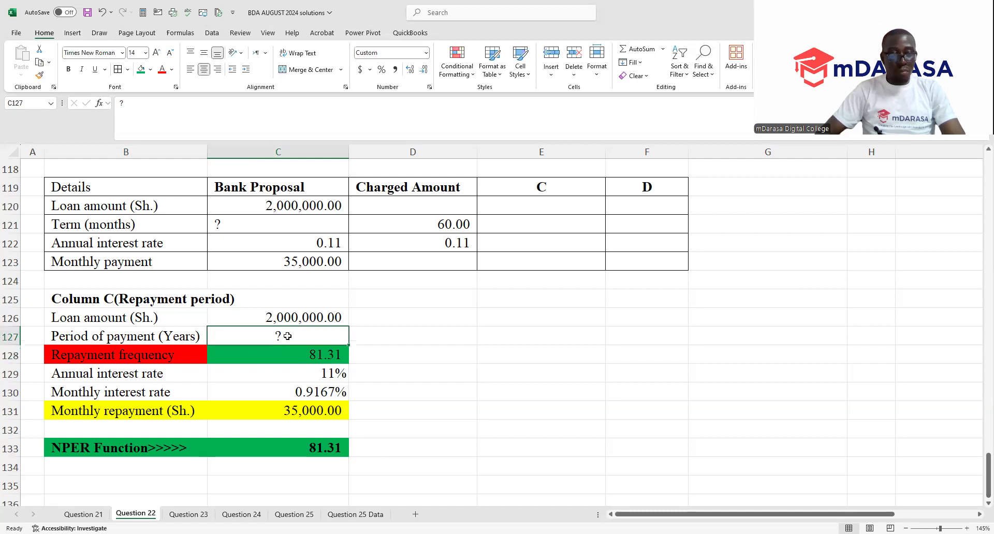
type("=")
left_click(303, 356)
type("/12")
key("Return")
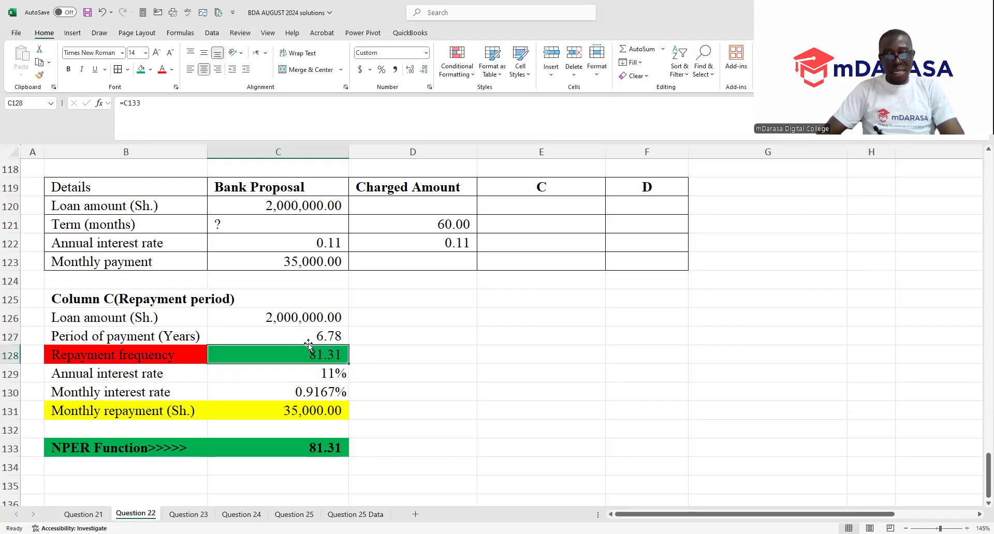
left_click(309, 338)
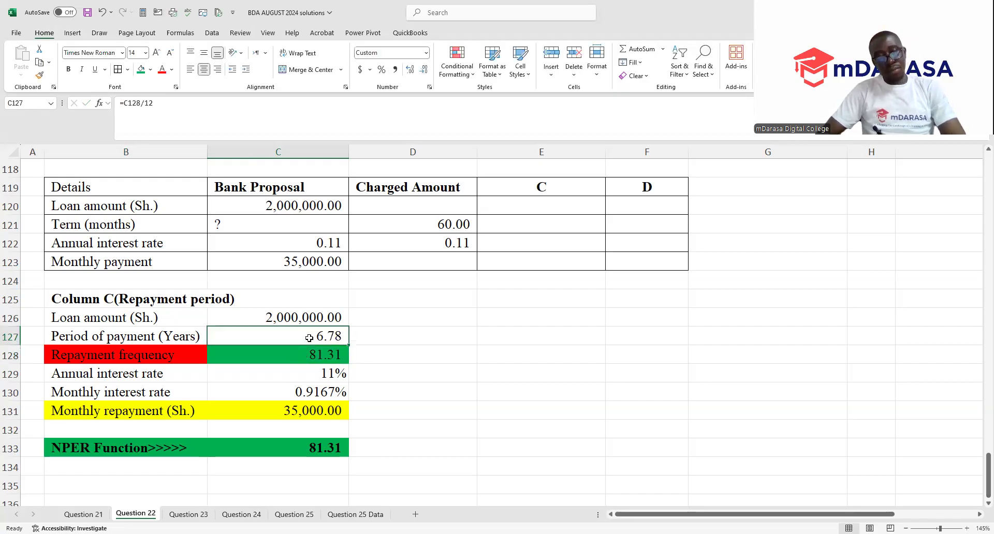
- Link the Bank Proposal term in months in C121 to the NPER result in C133
left_click(306, 358)
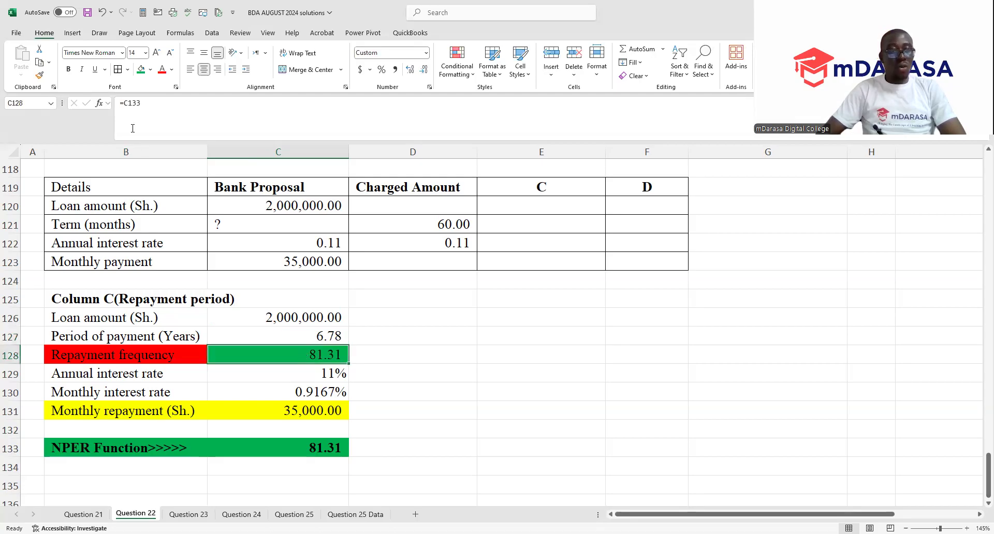
left_click(232, 227)
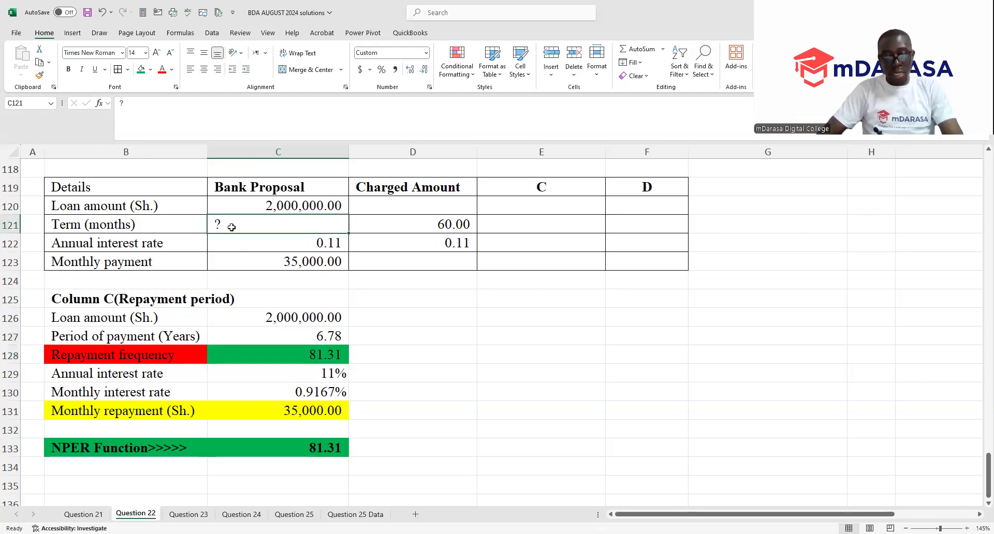
type("=")
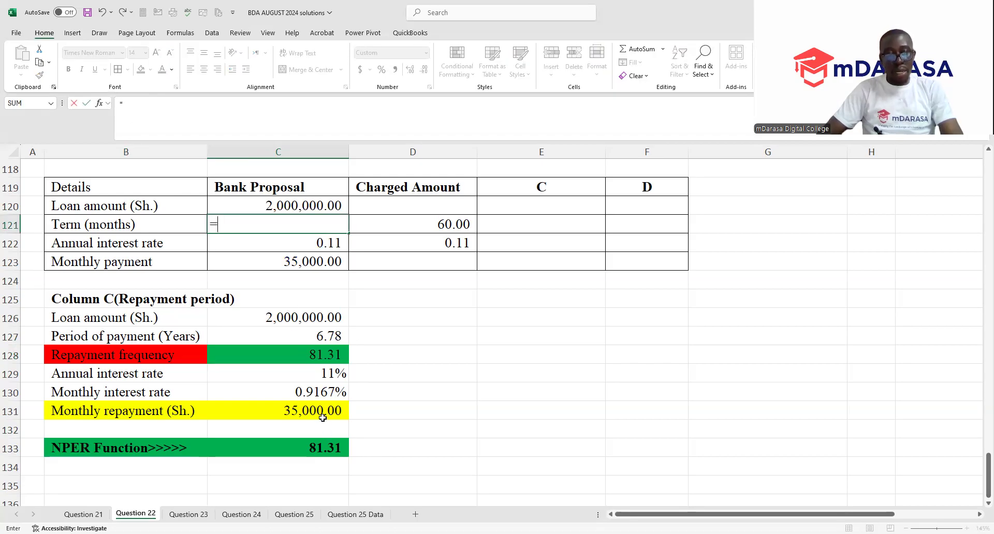
left_click(322, 445)
key("Return")
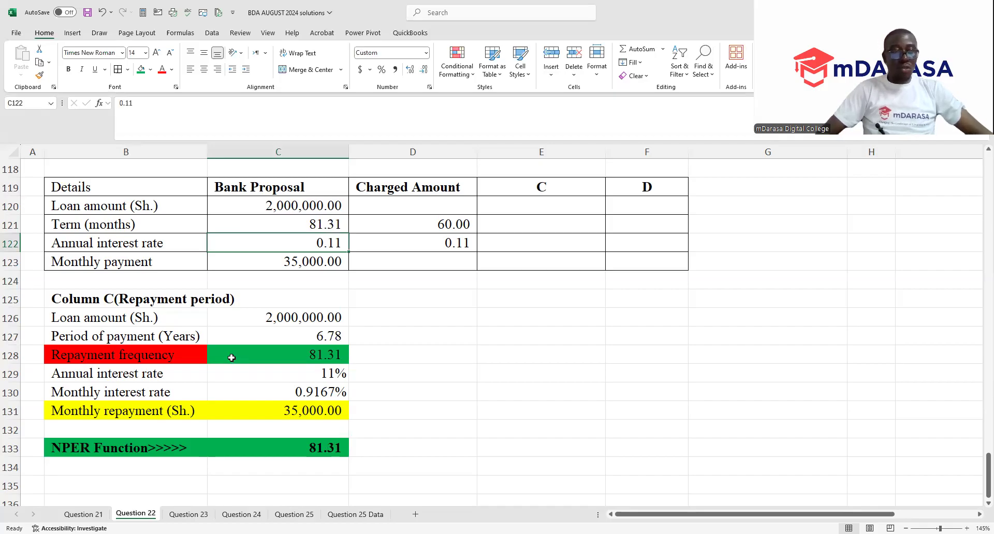
- Copy the "Column C(Repayment period)" heading from B125 to B135
left_click(107, 298)
key("ctrl+c")
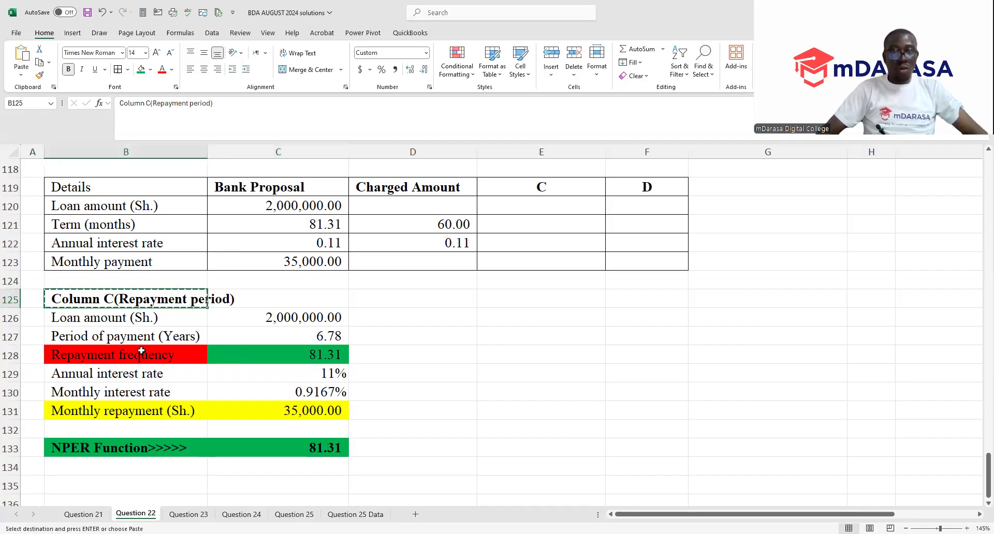
left_click(114, 489)
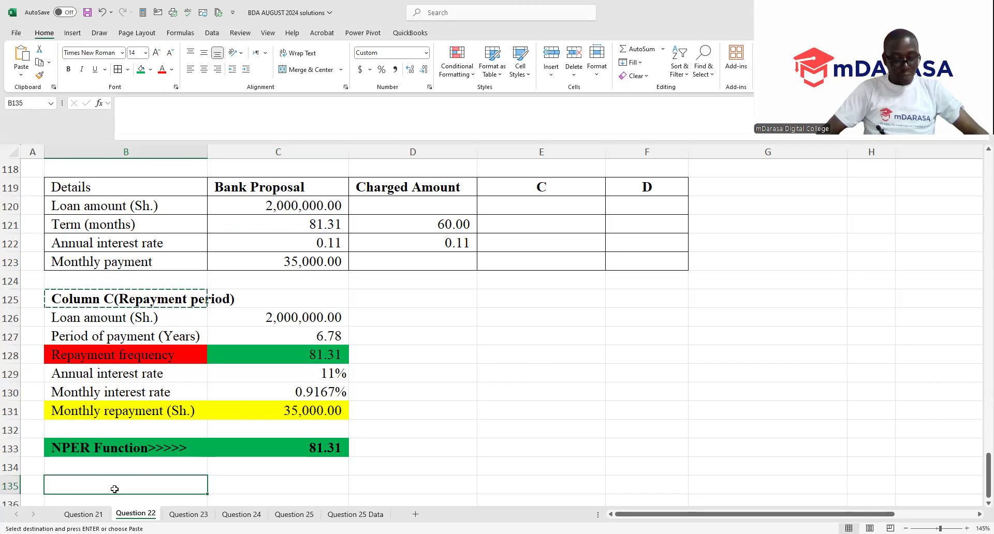
key("ctrl+v")
left_click(559, 202)
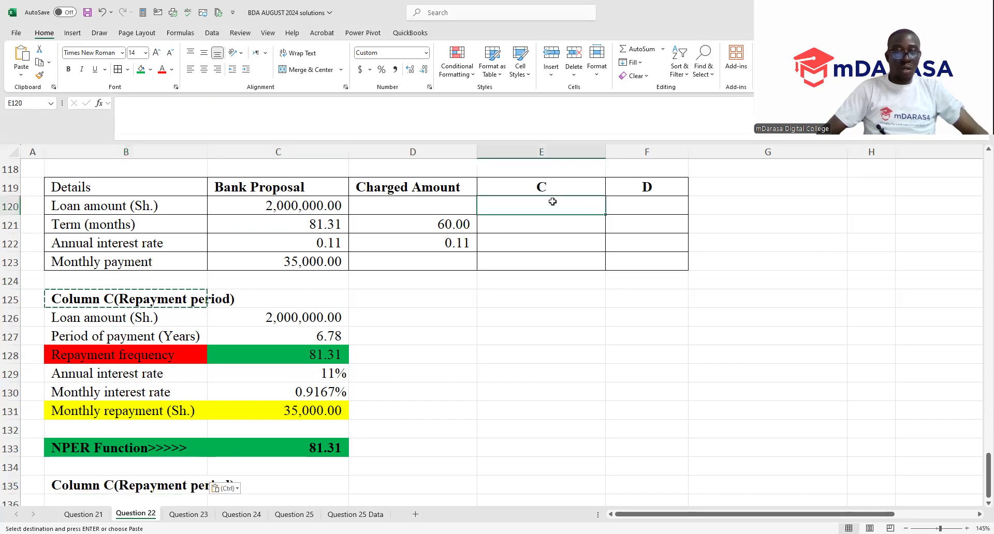
- Change the copied heading in B135 to "Column D(Loan Amount)"
scroll(218, 446, "down", 1)
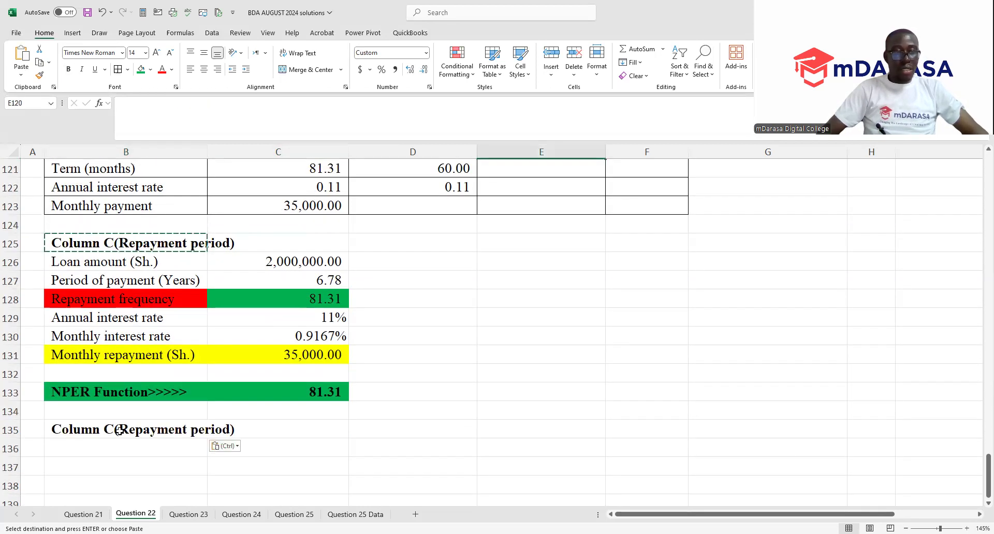
left_click(156, 435)
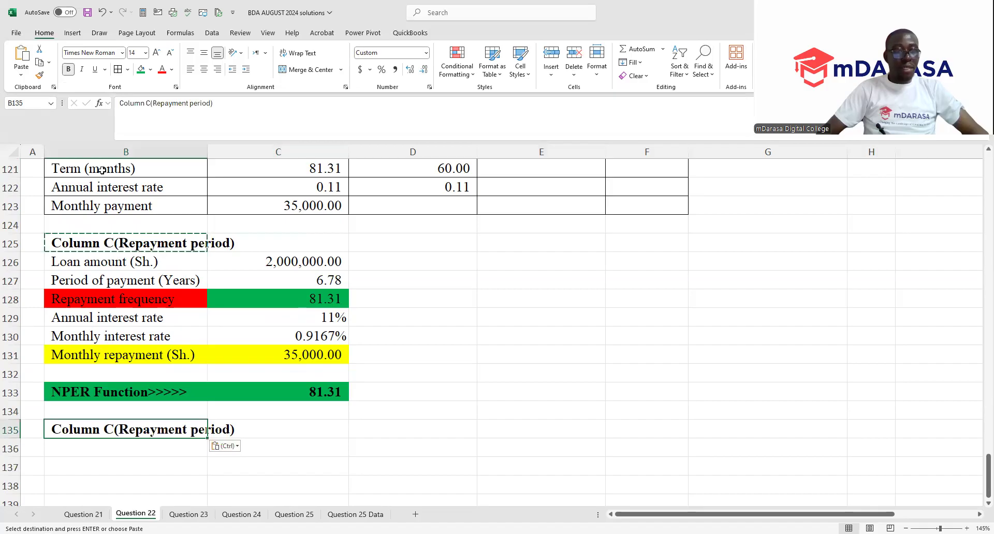
left_click(154, 107)
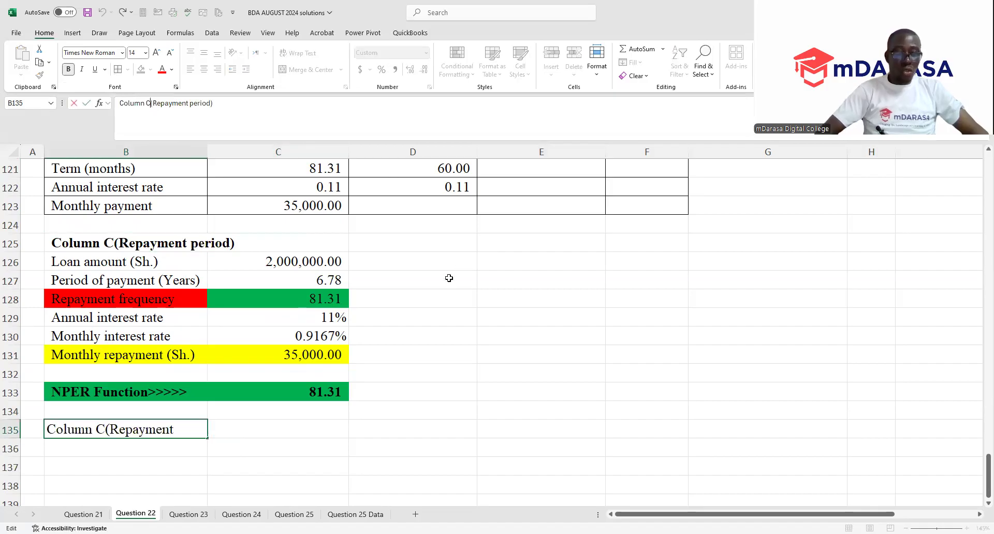
key("BackSpace")
type("d")
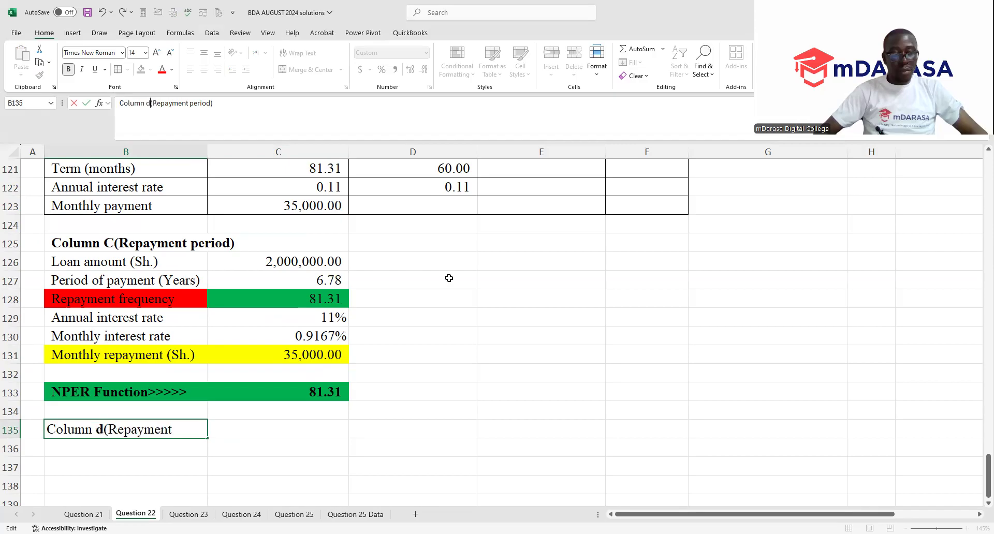
type("D")
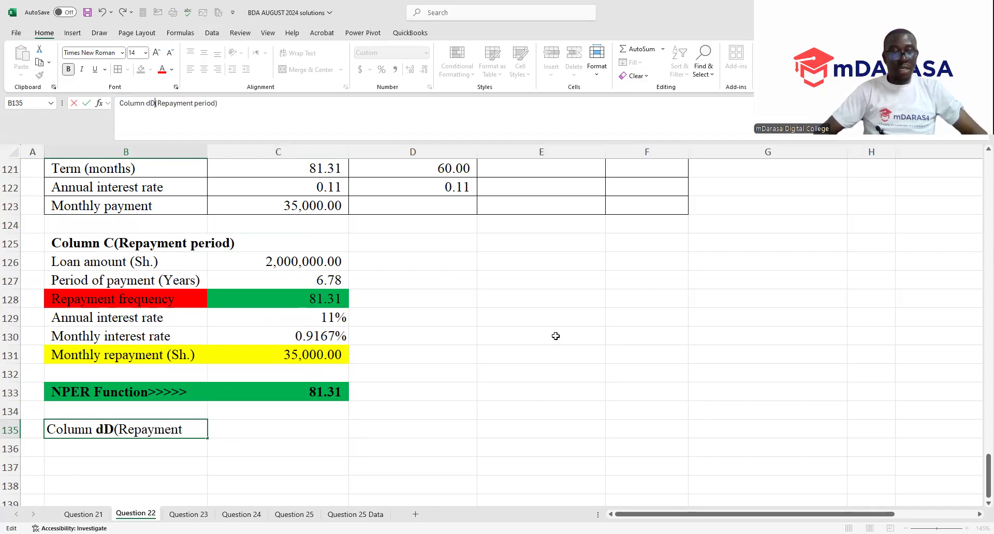
key("BackSpace")
key("BackSpace")
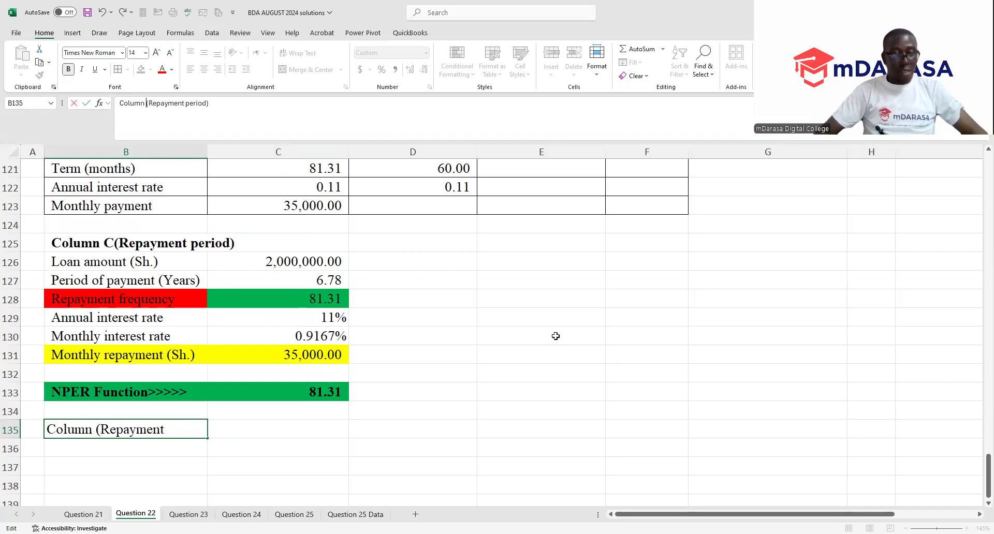
type("D")
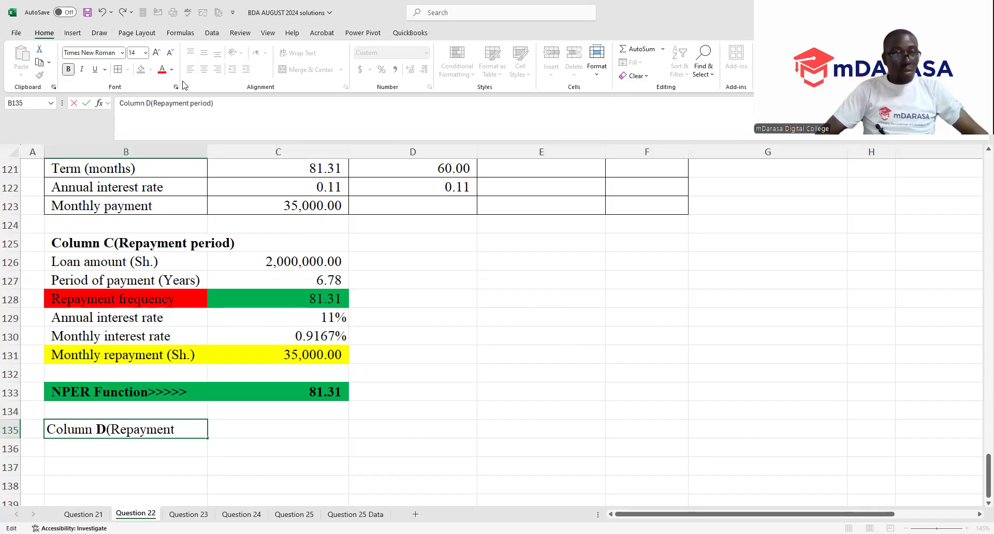
scroll(361, 267, "up", 4)
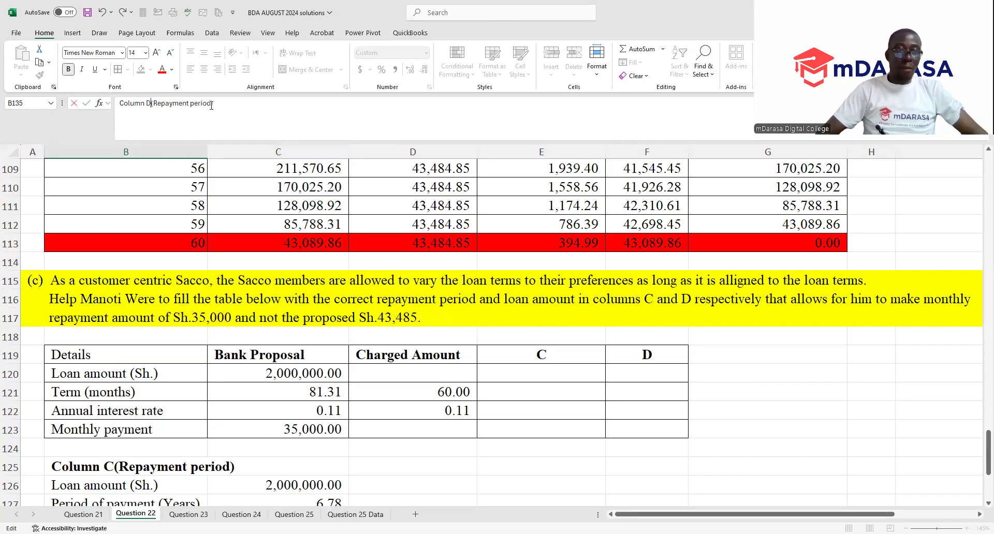
key("BackSpace")
key("BackSpace")
key("BackSpace")
key("BackSpace")
key("BackSpace")
key("BackSpace")
key("BackSpace")
key("BackSpace")
key("BackSpace")
key("BackSpace")
key("BackSpace")
key("BackSpace")
key("BackSpace")
key("BackSpace")
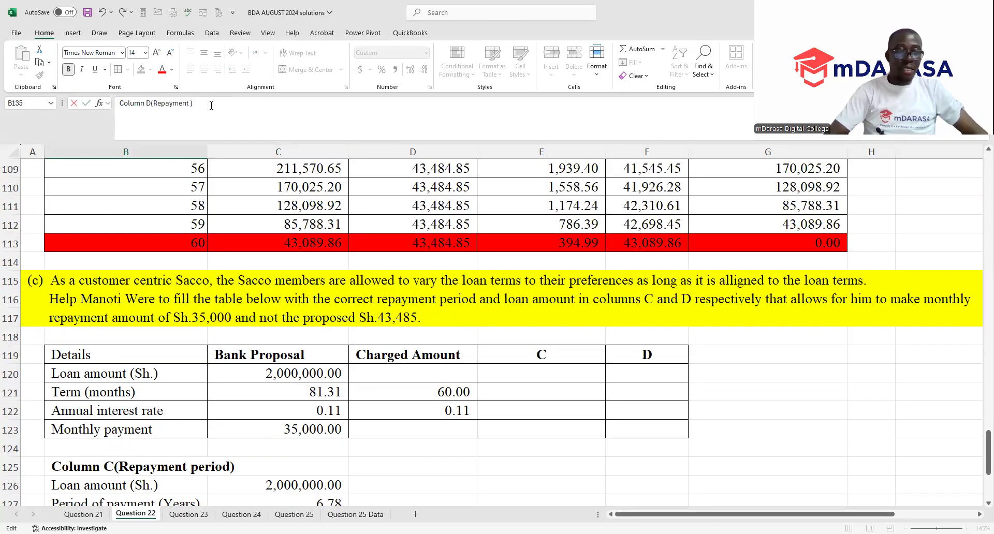
key("BackSpace")
key("BackSpace")
key("BackSpace")
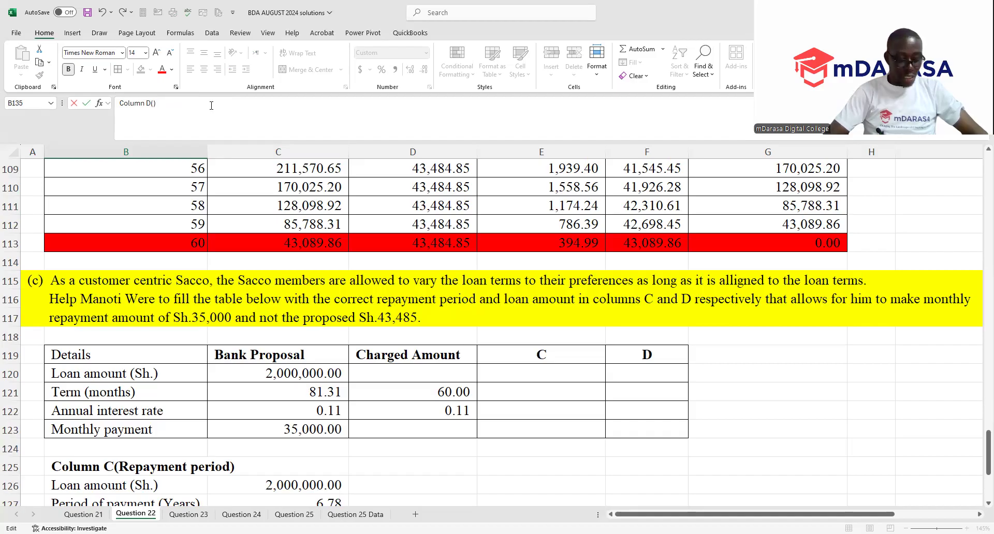
type("Loan Amount")
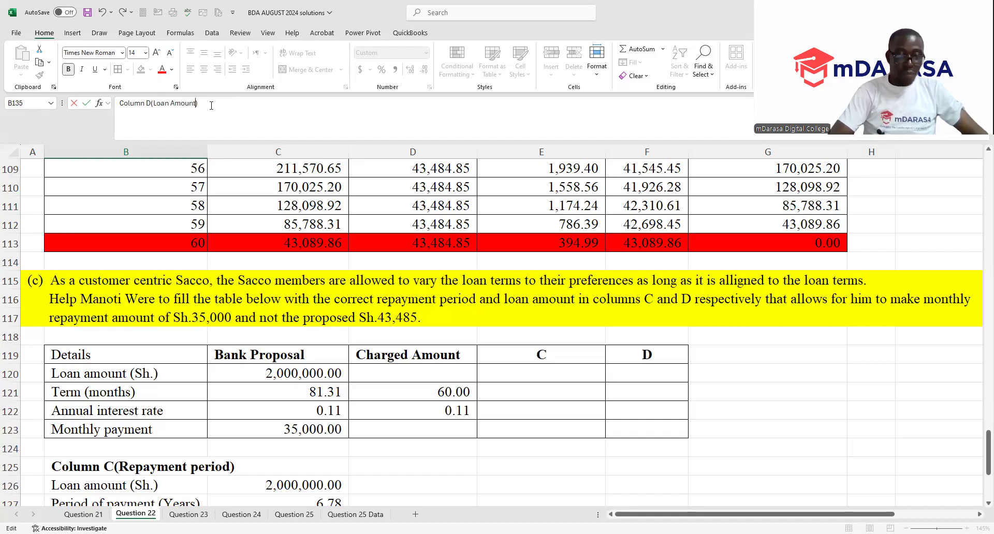
key("Return")
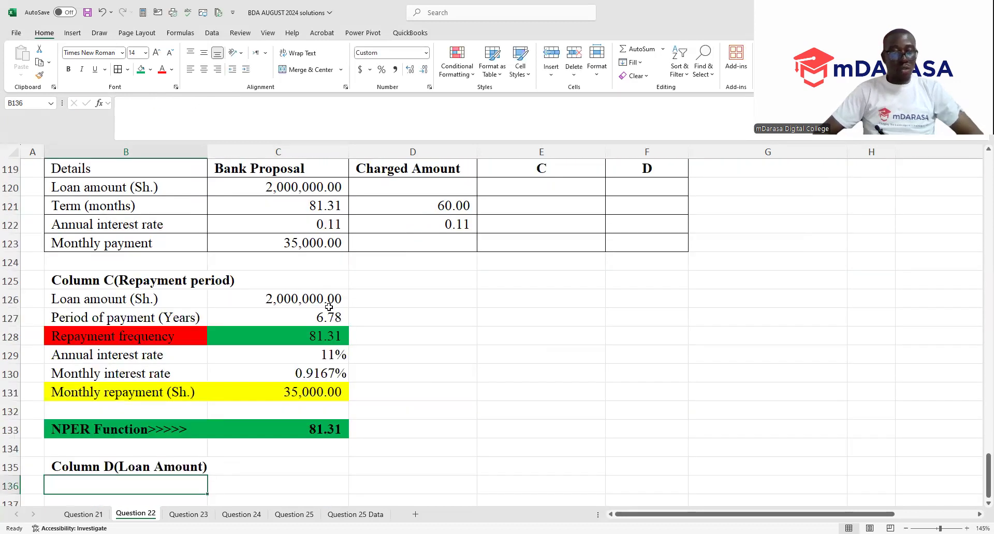
- Copy the Column C loan details in B126:C131 to B137, below the Column D heading
scroll(315, 316, "up", 14)
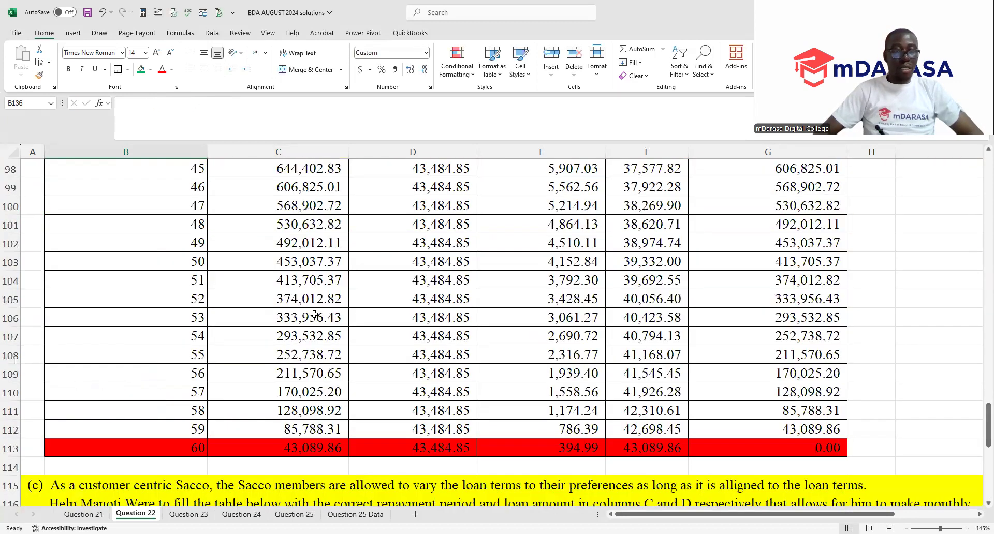
scroll(315, 314, "up", 3)
scroll(306, 310, "down", 20)
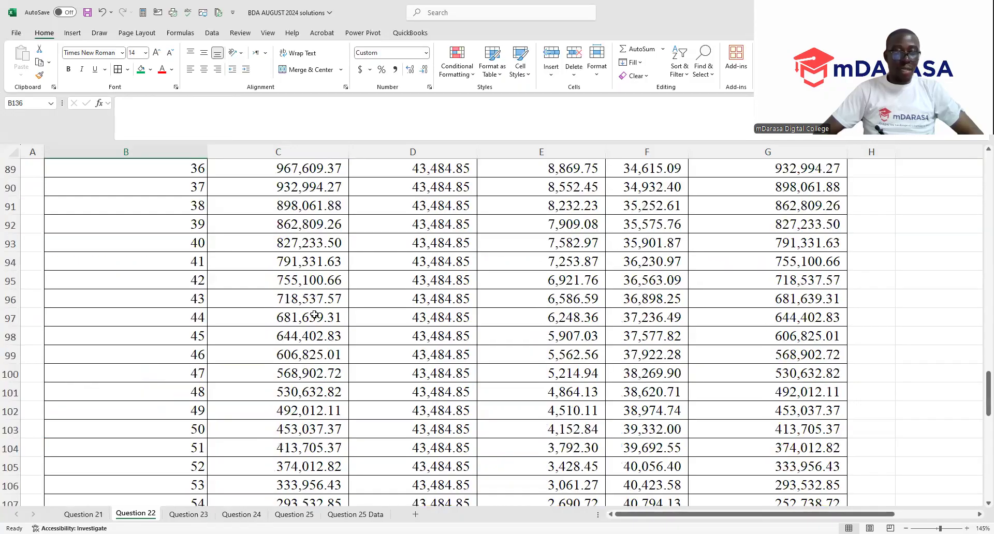
scroll(296, 306, "up", 2)
scroll(296, 306, "up", 1)
left_click_drag(106, 282, 215, 330)
left_click_drag(124, 298, 313, 389)
key("ctrl+c")
scroll(157, 240, "down", 7)
scroll(157, 240, "up", 3)
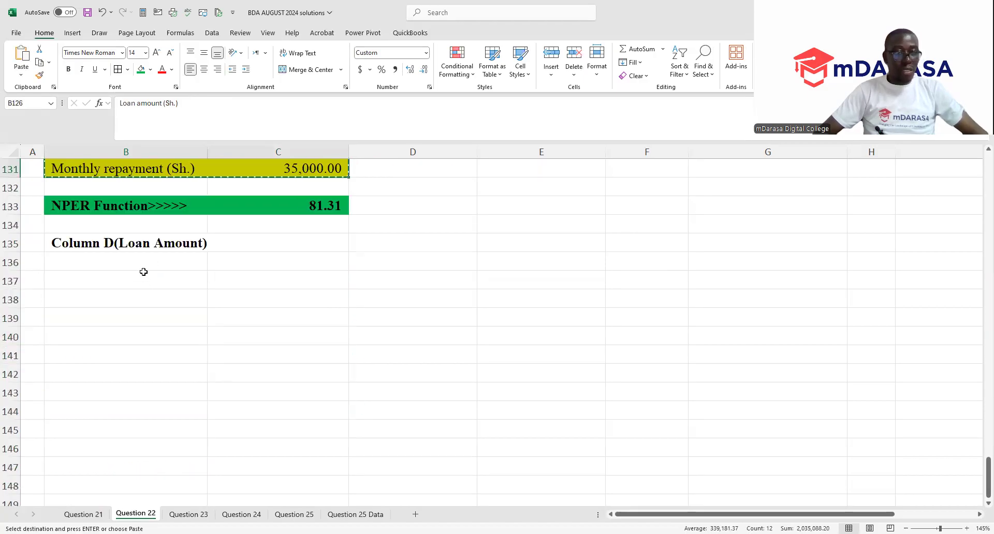
left_click(146, 275)
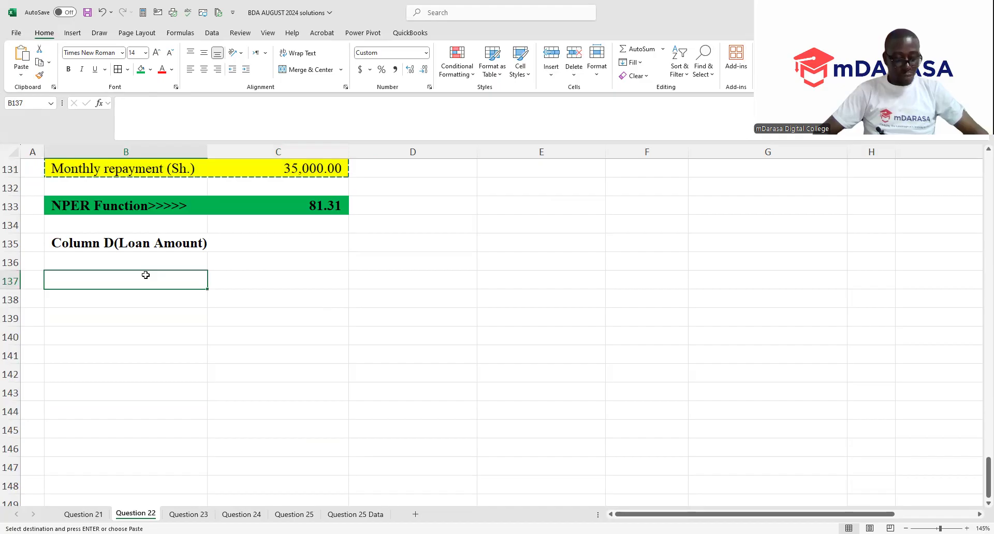
key("ctrl+v")
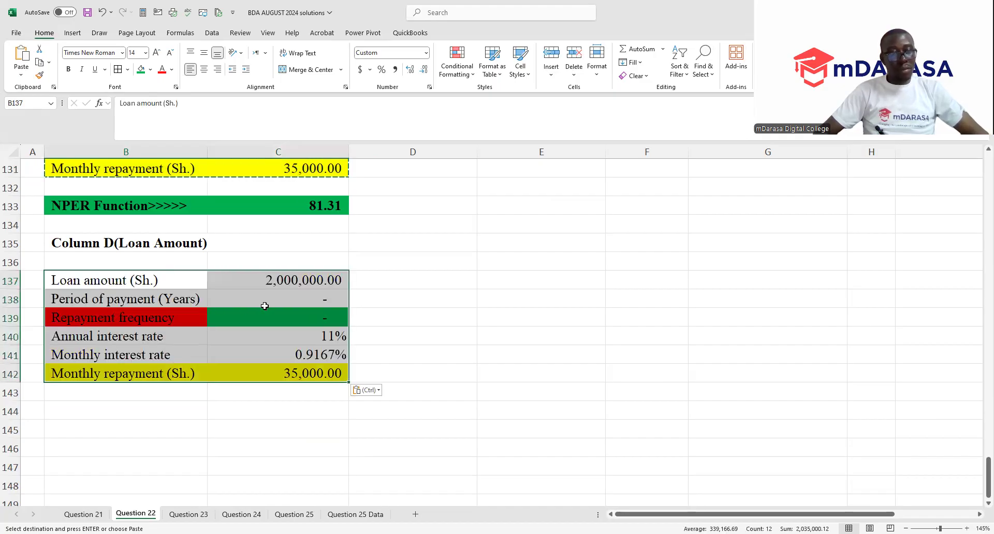
- Remove the fill from the copied loan details in B137:C142 and replace the loan amount in C137 with "?"
left_click(153, 75)
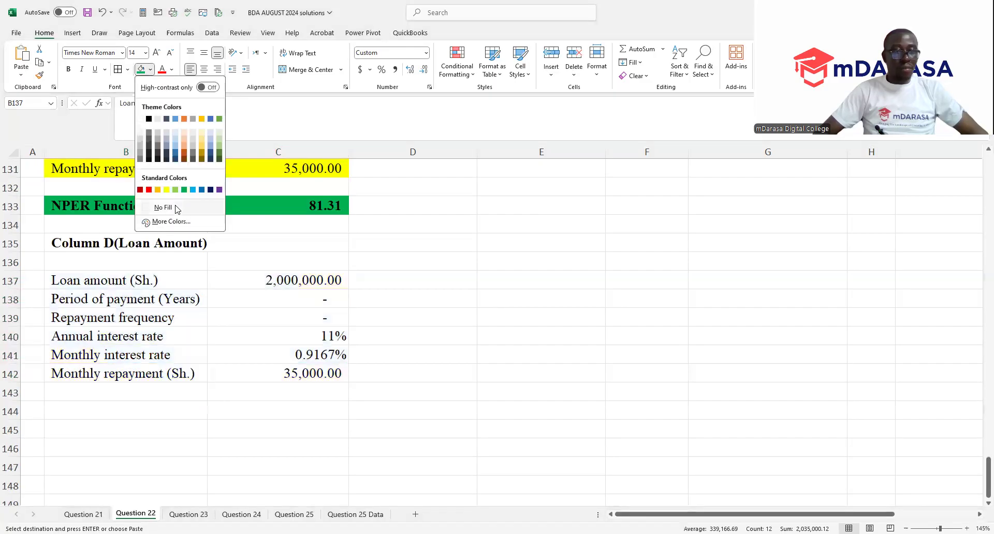
left_click(177, 208)
left_click(309, 280)
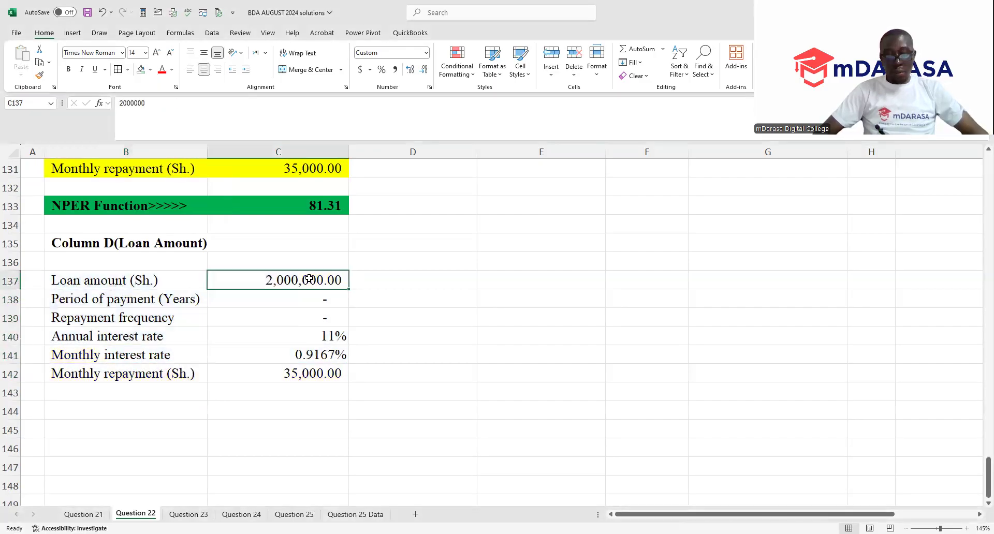
type("?")
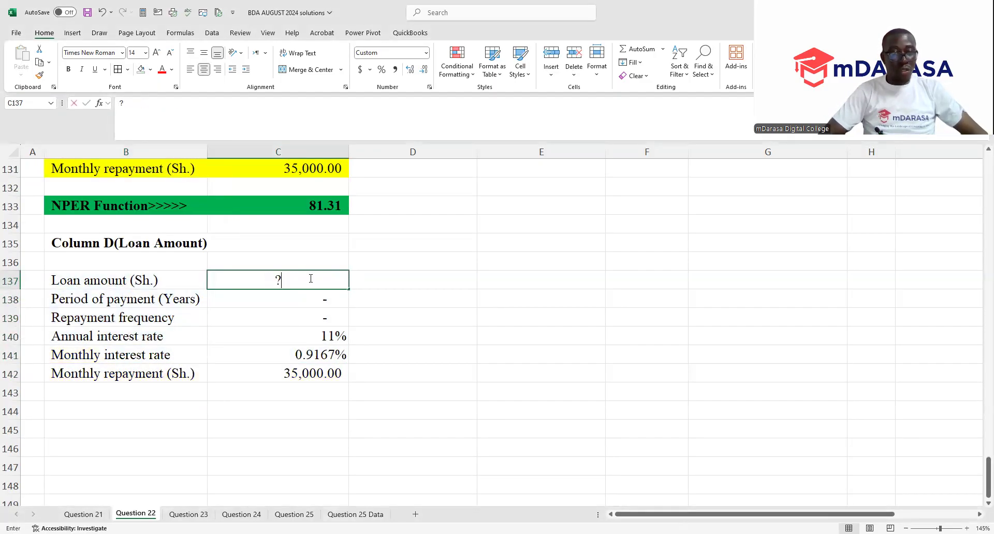
key("Return")
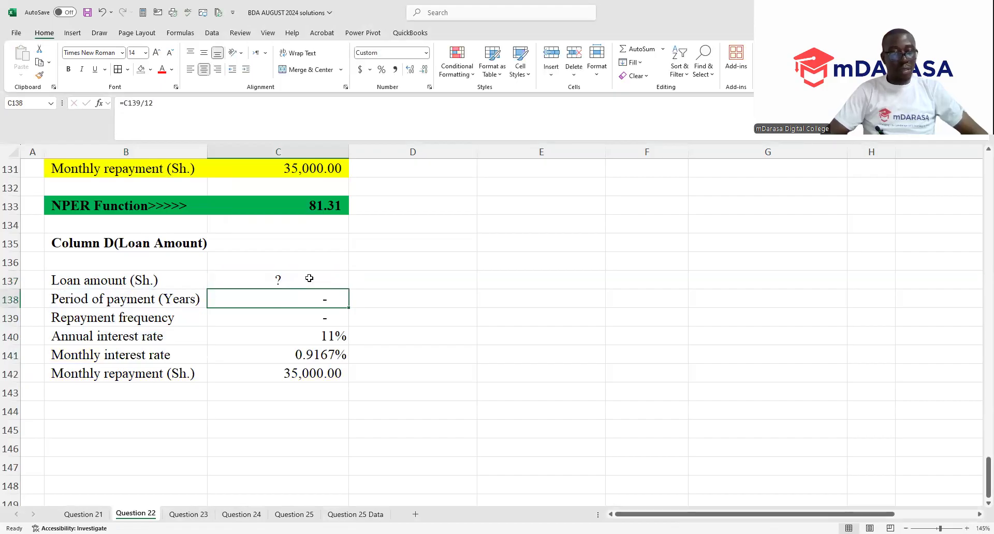
- Set the Column D repayment frequency in C139 to 60, matching the term in the Charged Amount column
scroll(309, 278, "up", 7)
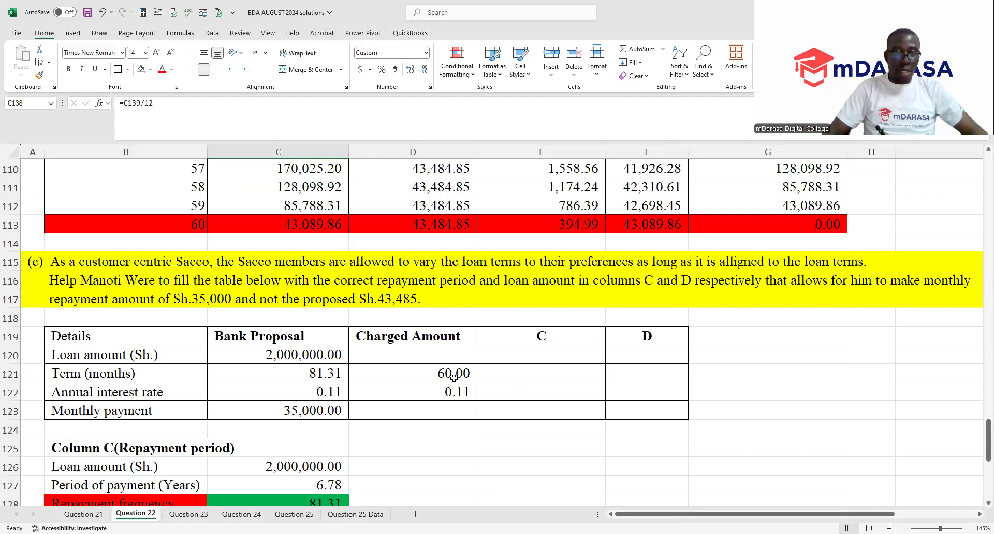
scroll(287, 378, "down", 6)
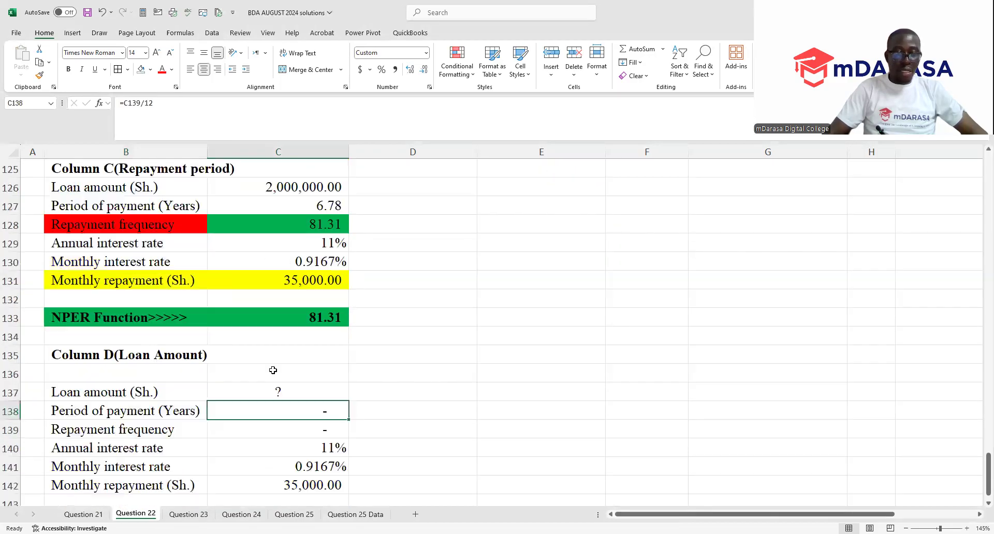
left_click(296, 370)
type("60")
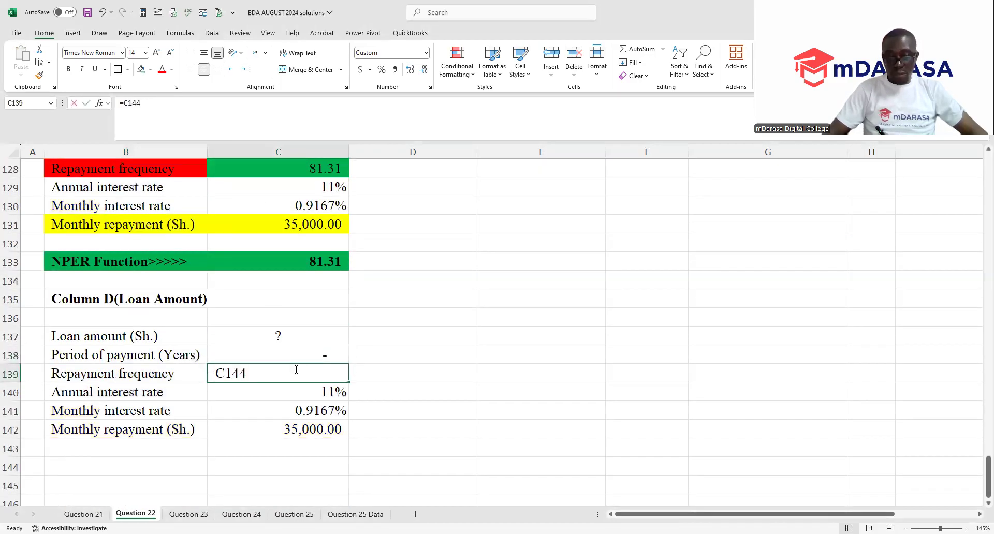
key("Return")
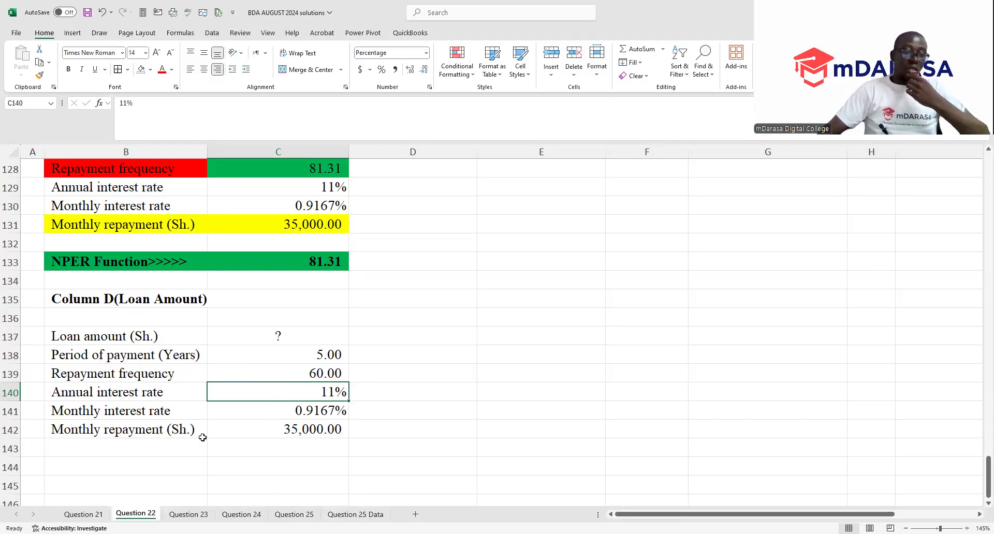
- Enter the label "PV Function >>>>>>" in B144, below the Column D loan details
left_click(243, 430)
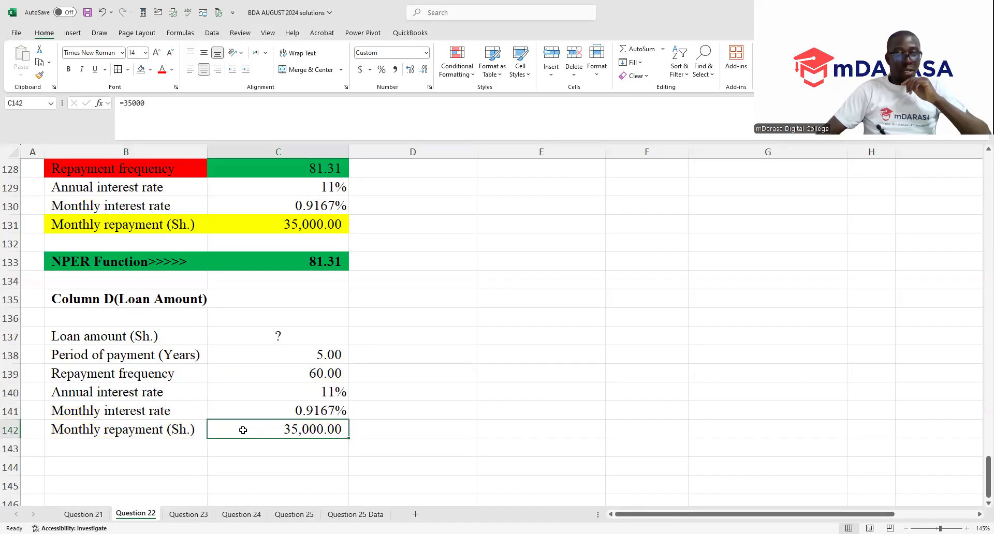
left_click(286, 338)
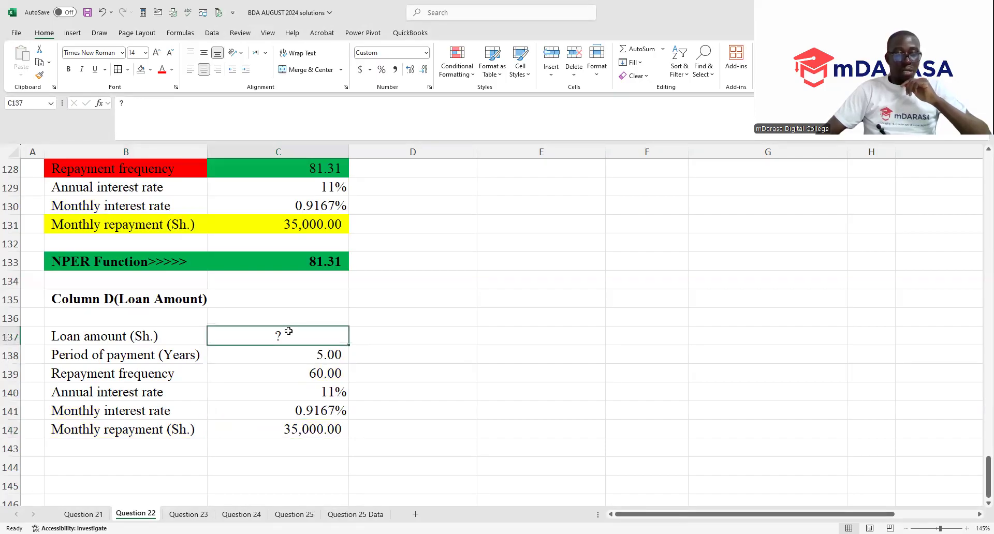
left_click(120, 469)
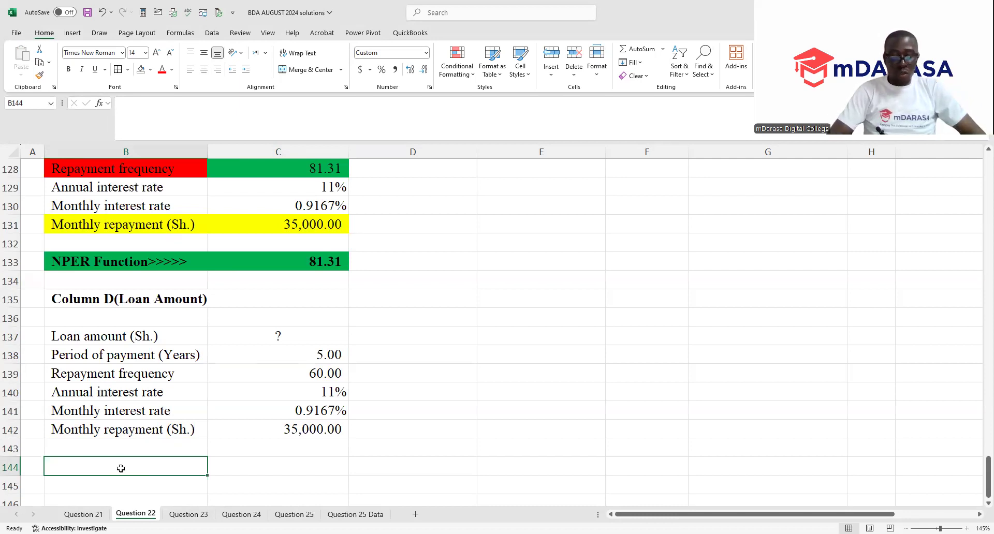
type("PV Funct")
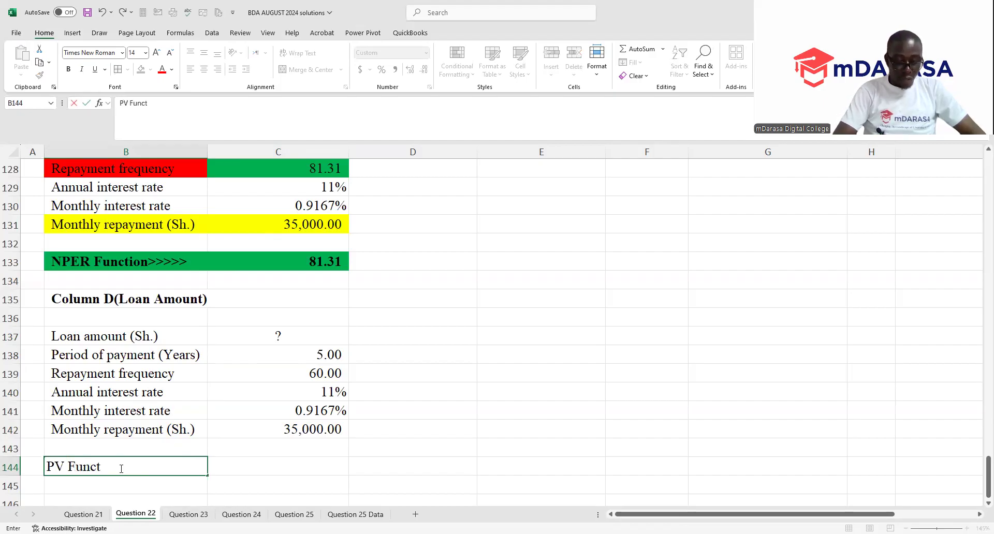
type("ion")
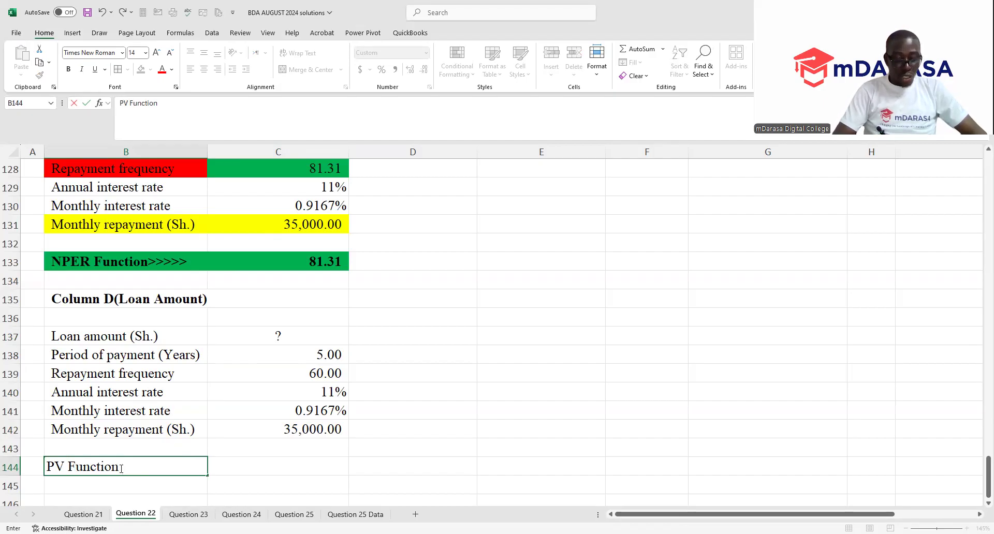
type(" >>>>>")
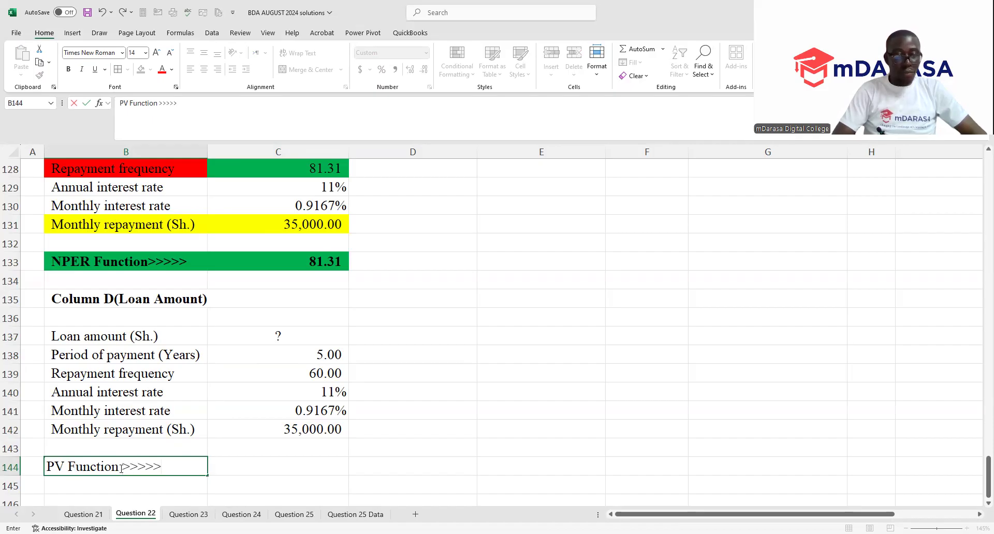
type(">")
left_click(212, 446)
- Make the PV Function label in B144 bold and give it a green fill
left_click(146, 464)
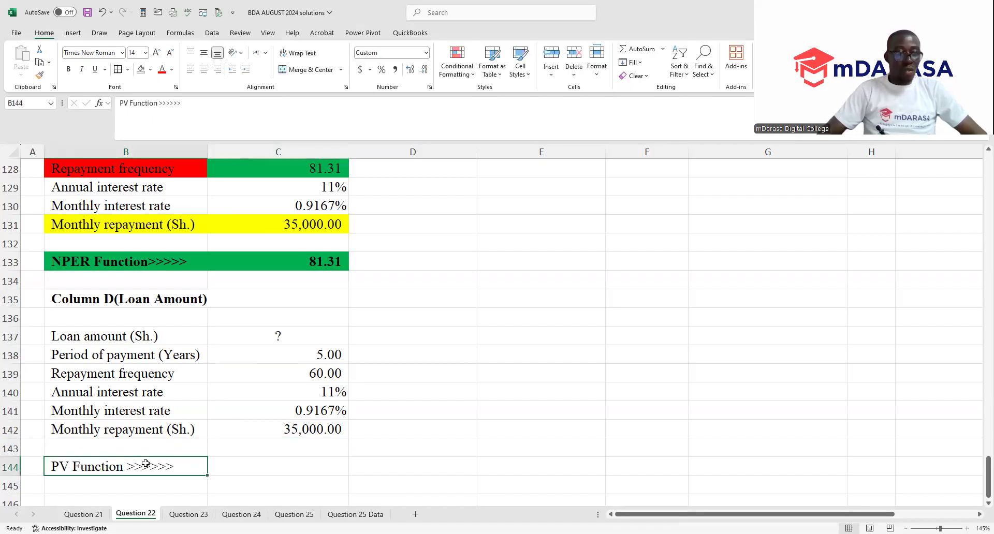
left_click(68, 70)
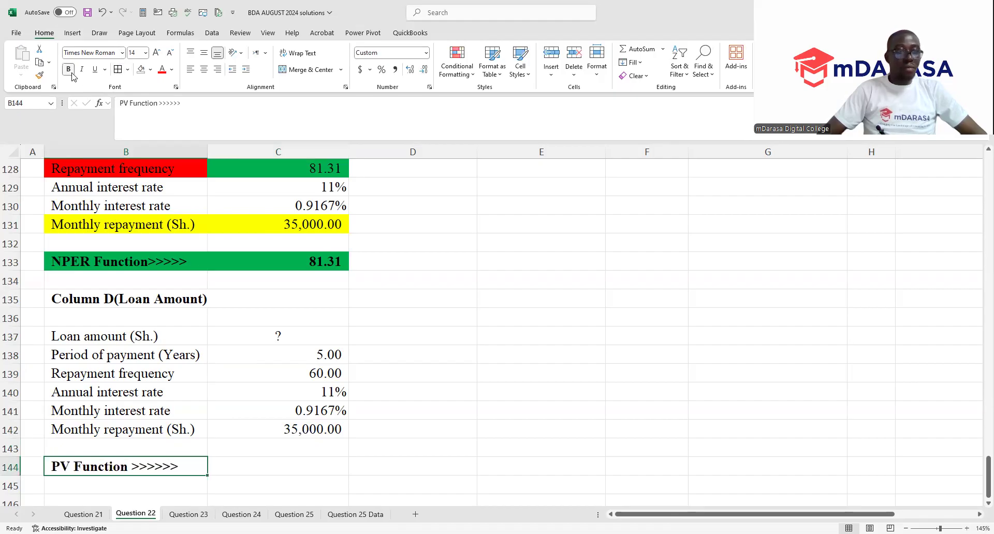
left_click(151, 71)
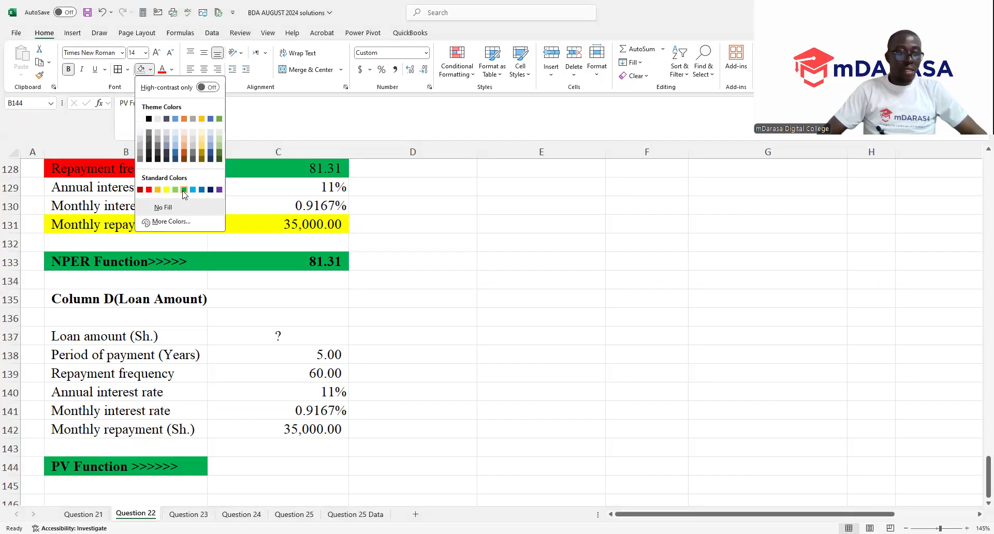
- Calculate the Column D loan amount in C144 with the formula =PV(C141,C139,-C142)
left_click(280, 467)
left_click(280, 468)
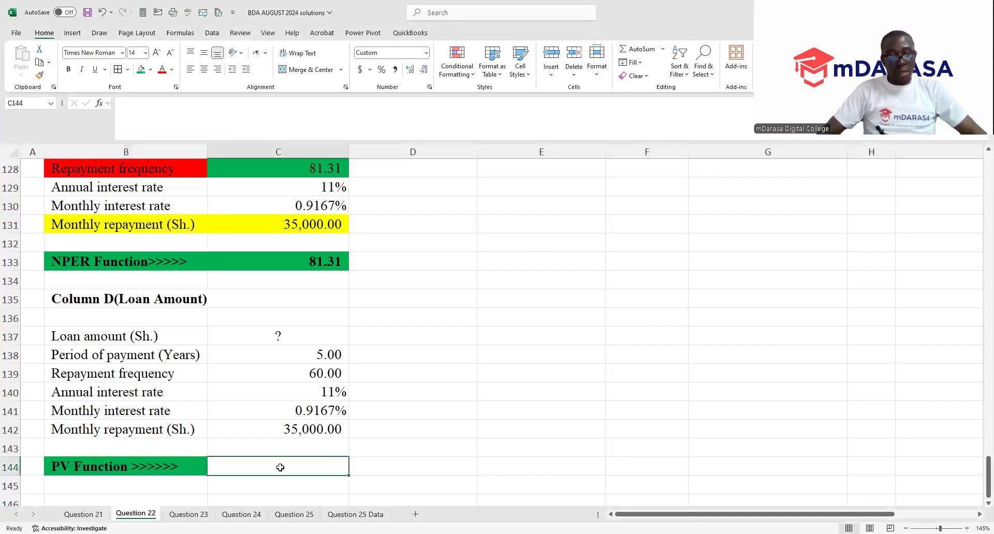
type("=")
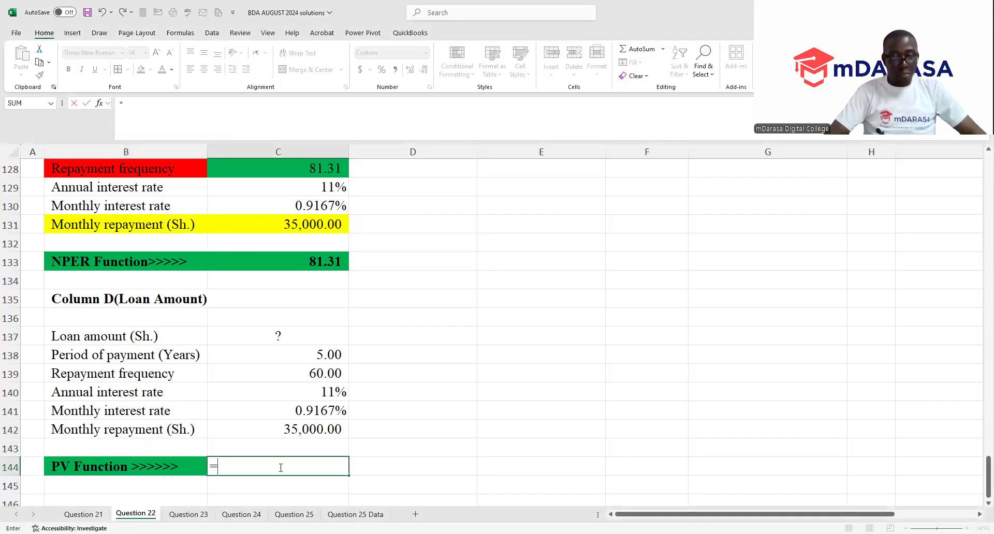
type("pv")
key("Tab")
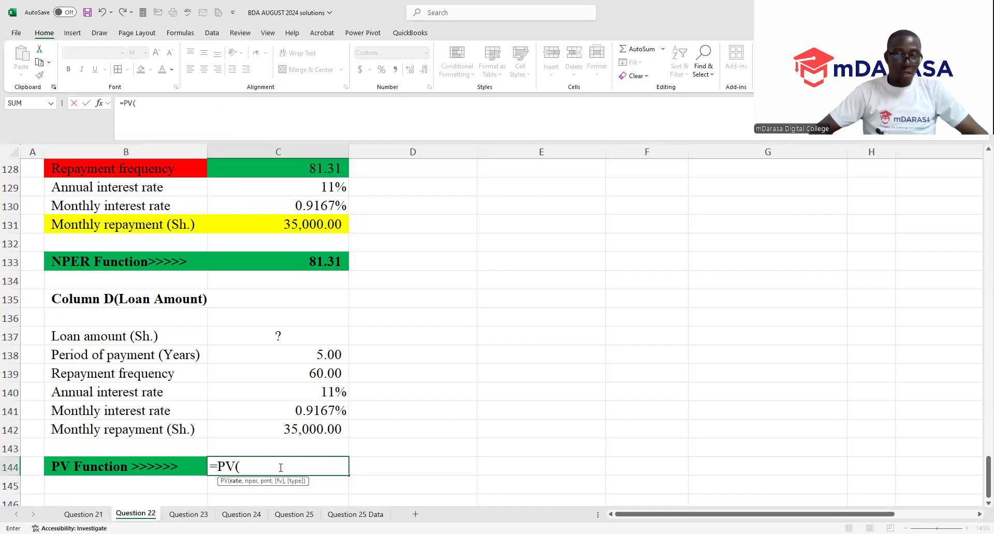
left_click(341, 412)
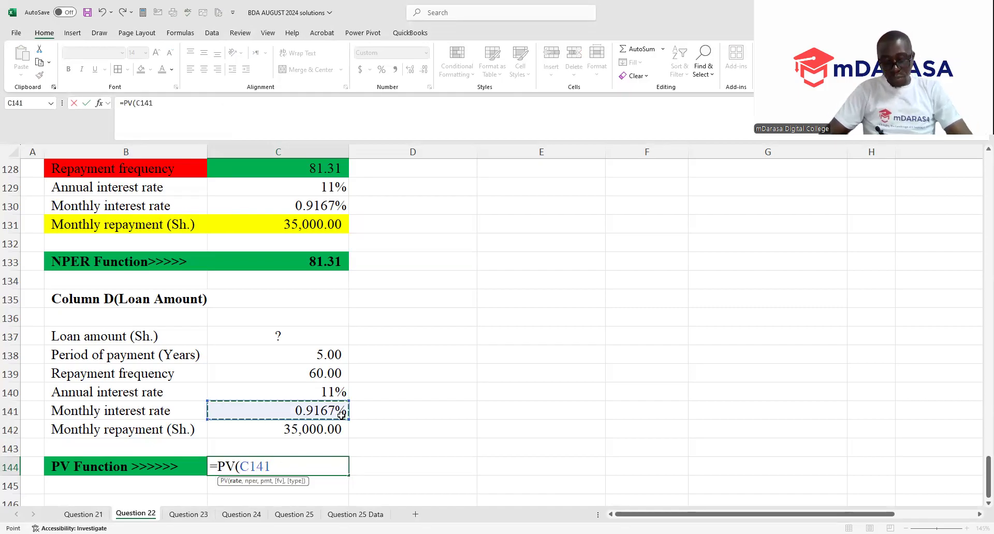
type(",")
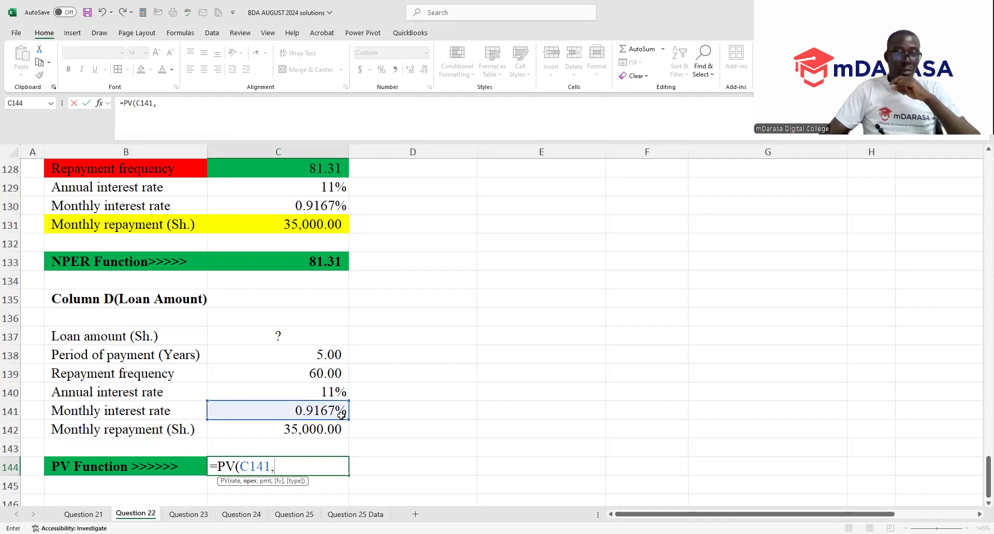
left_click(312, 375)
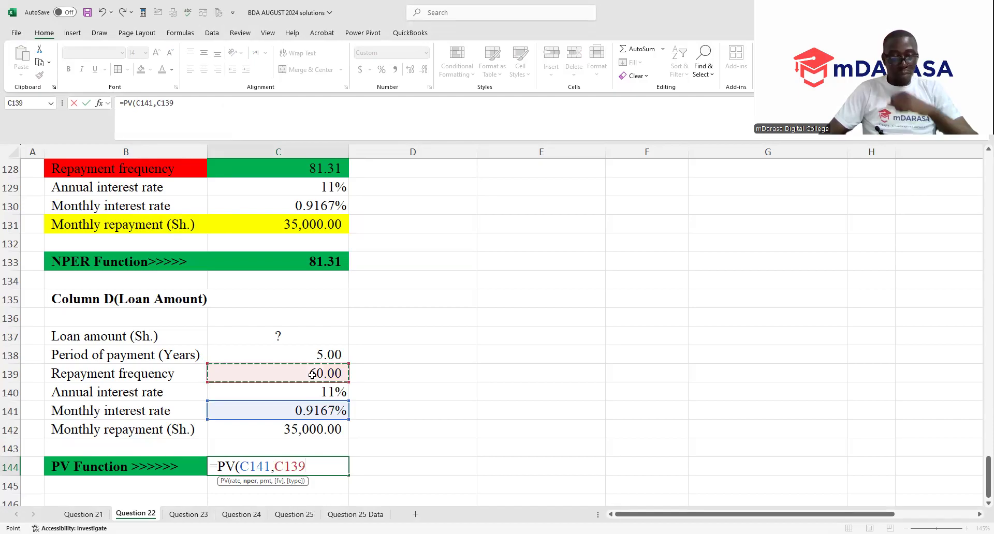
type(",")
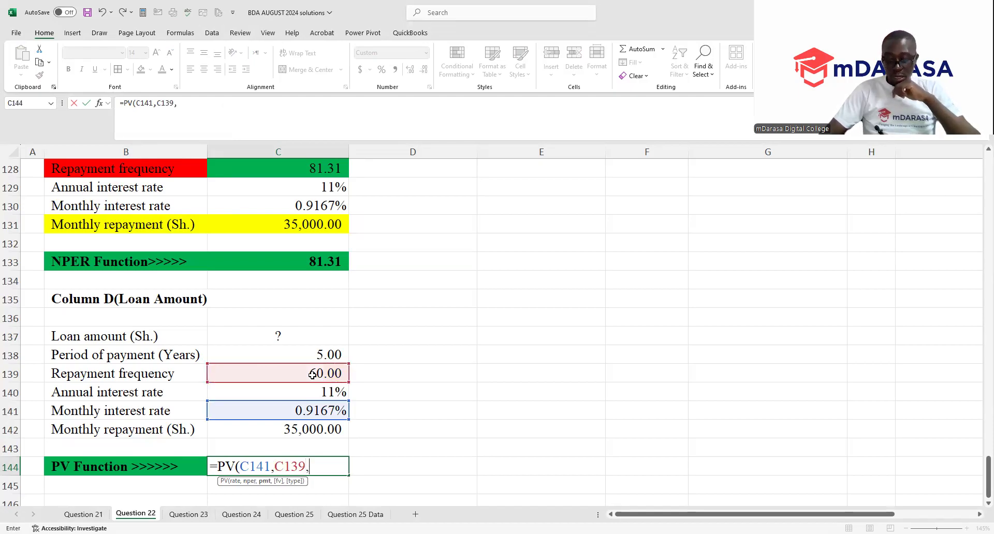
type("-35000")
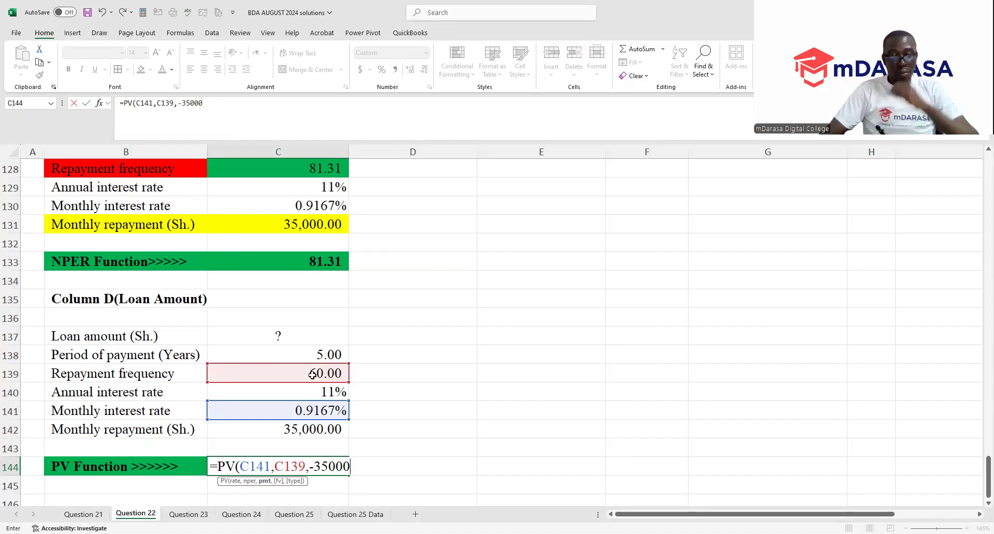
key("BackSpace")
key("BackSpace")
key("BackSpace")
key("BackSpace")
key("BackSpace")
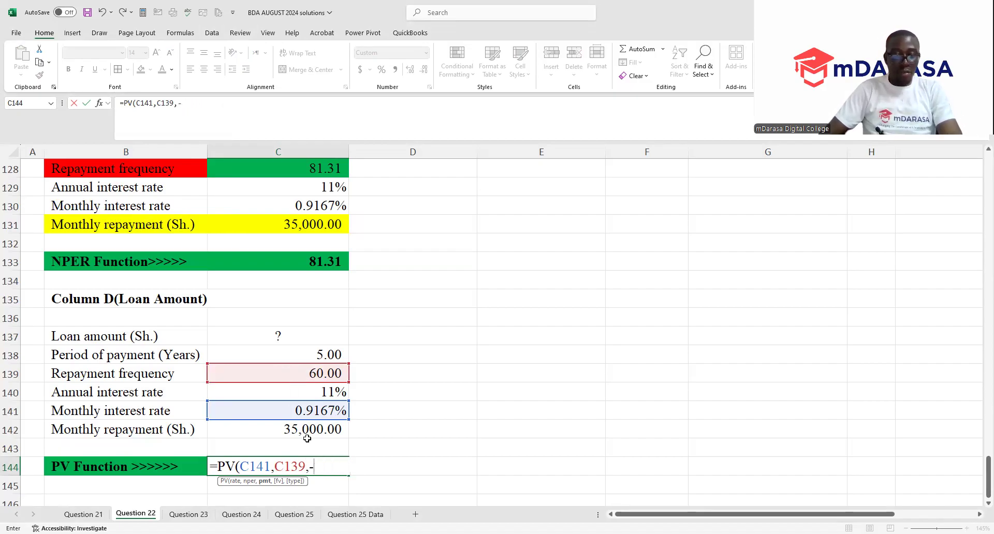
left_click(308, 436)
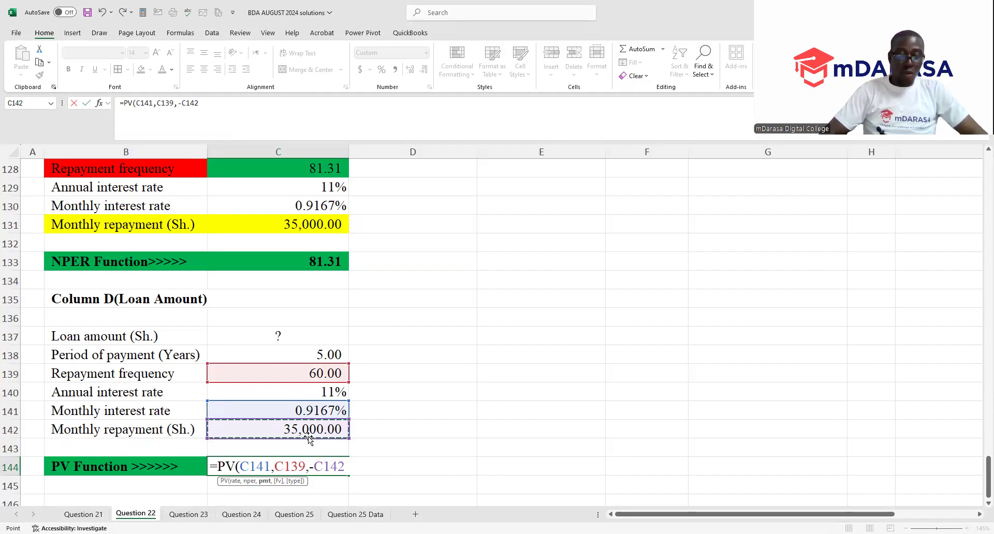
key("Return")
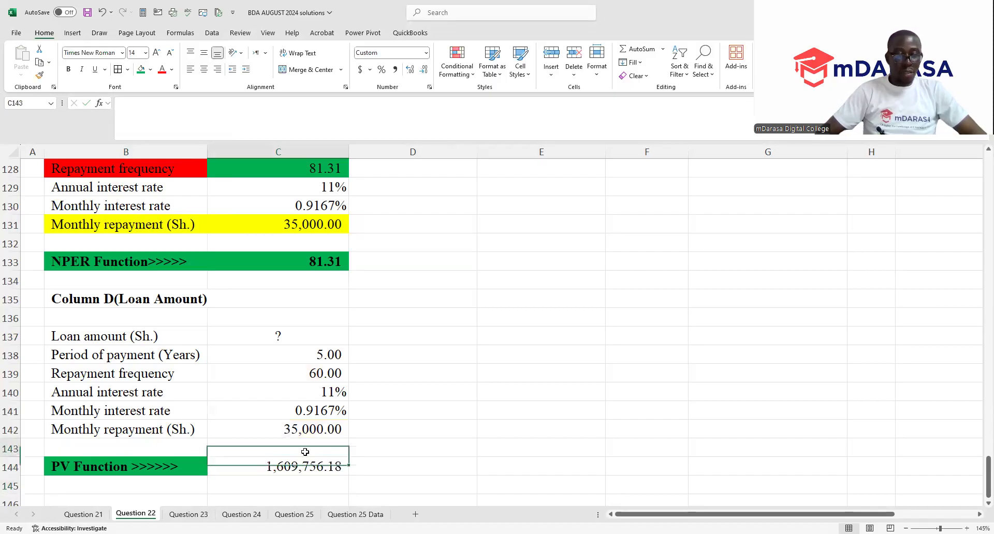
- Format the PV result in C144 with a green fill and bold text
left_click(292, 472)
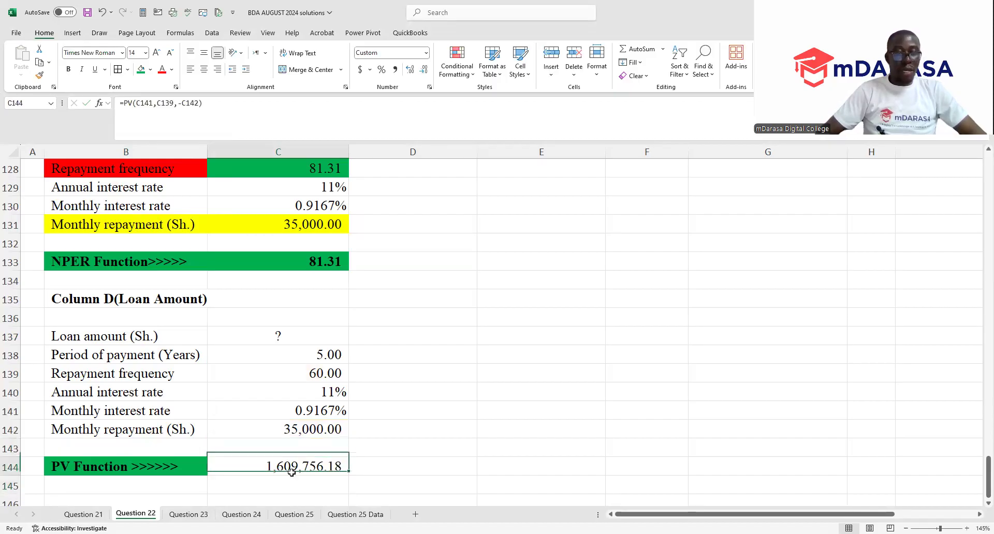
left_click(140, 69)
left_click(68, 69)
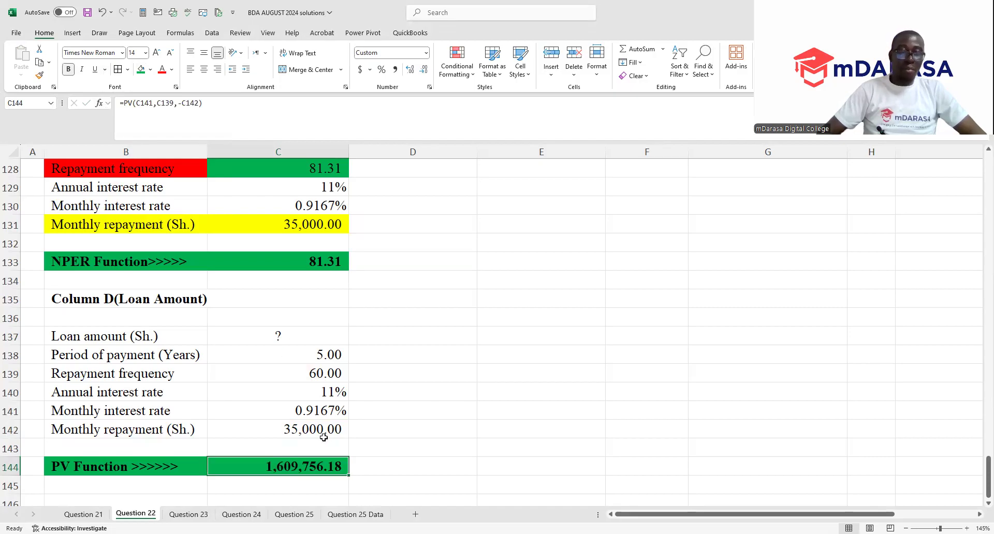
- Replace the "?" in the Column D loan amount cell C137 with a reference to the PV result in C144
left_click(300, 331)
type("=")
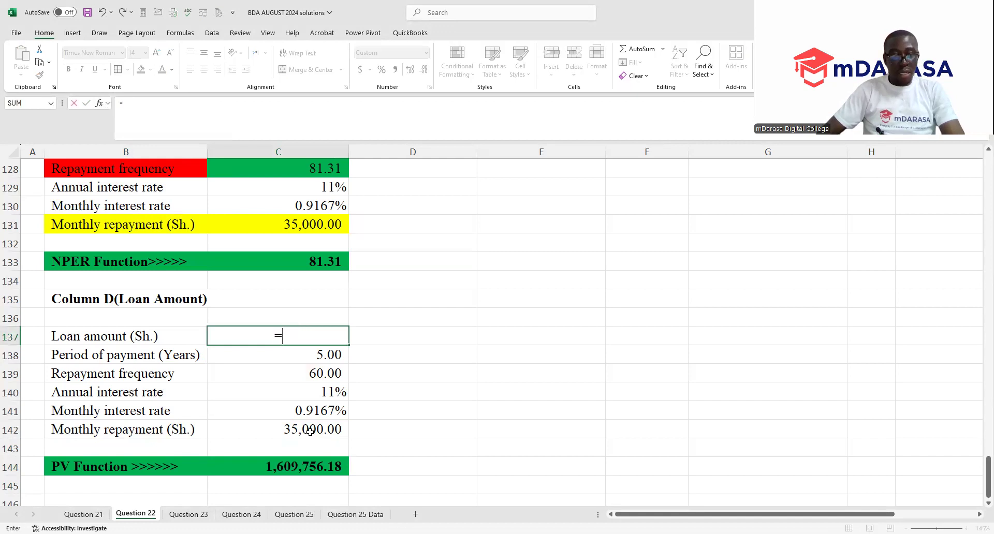
left_click(313, 462)
key("Return")
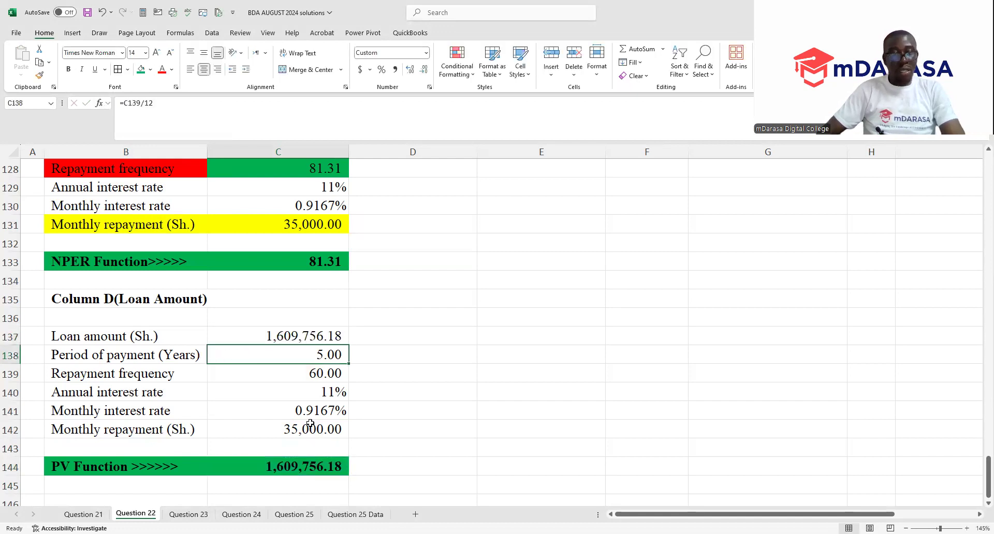
- Fill the Column D loan amount row B137:C137 with red
left_click_drag(165, 336, 250, 338)
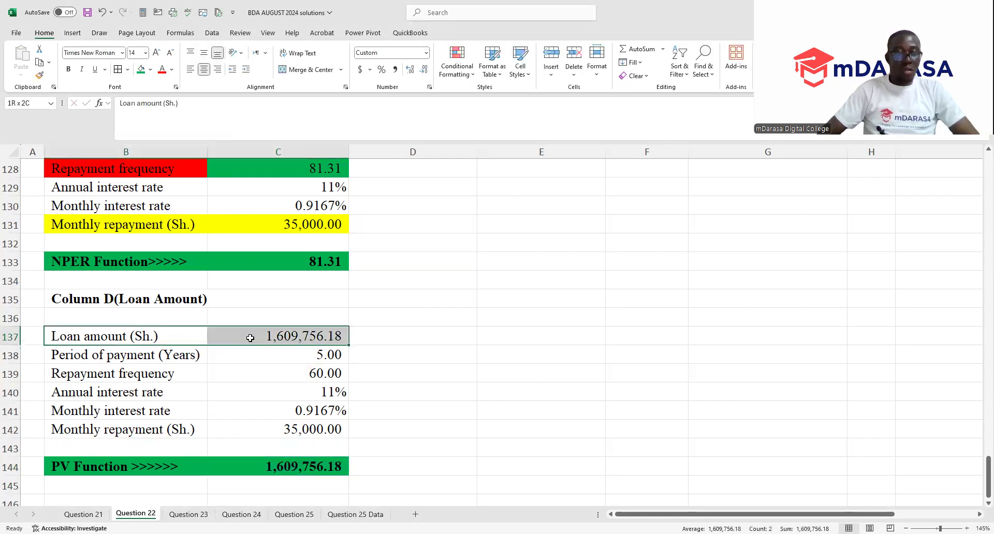
left_click(151, 70)
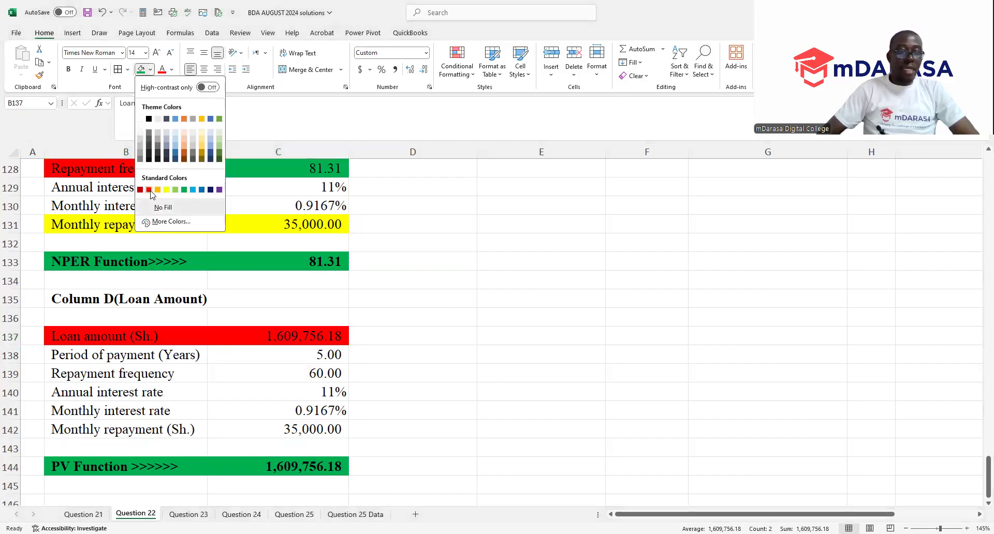
left_click(150, 191)
left_click(453, 360)
- Review the Question 22 requirements, the solutions to parts (a) and (b), and the part (c) comparison table
scroll(461, 336, "up", 3)
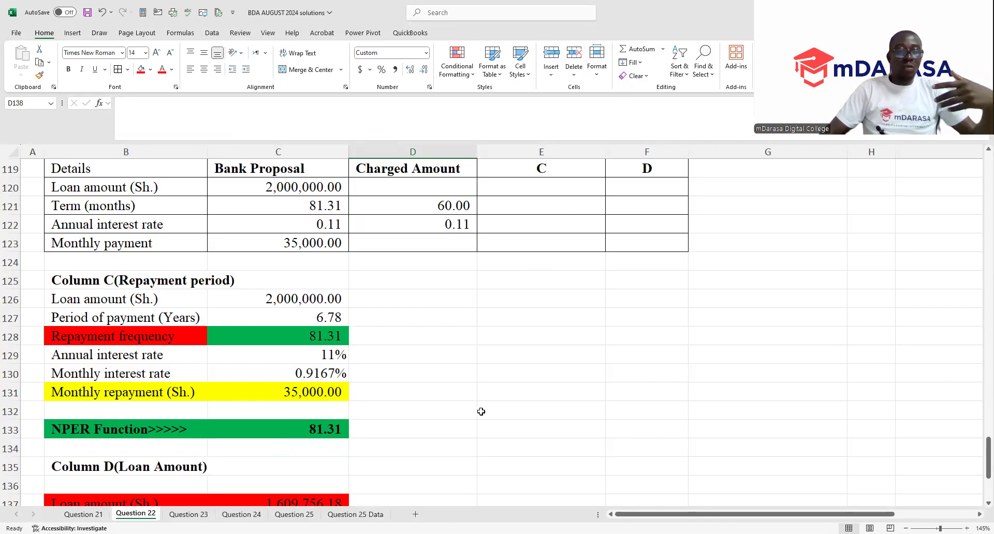
scroll(477, 412, "down", 5)
scroll(477, 411, "up", 1)
scroll(476, 412, "up", 10)
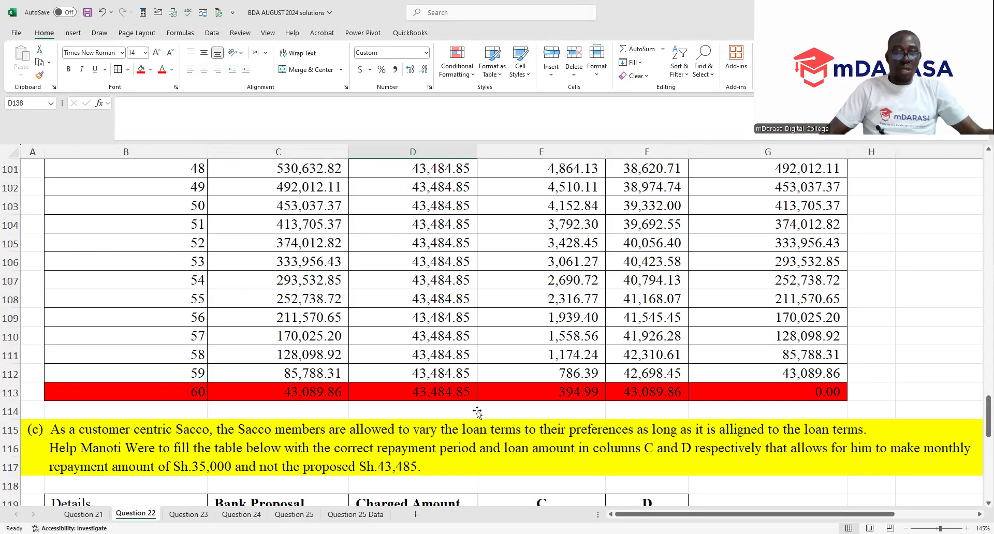
scroll(477, 412, "up", 20)
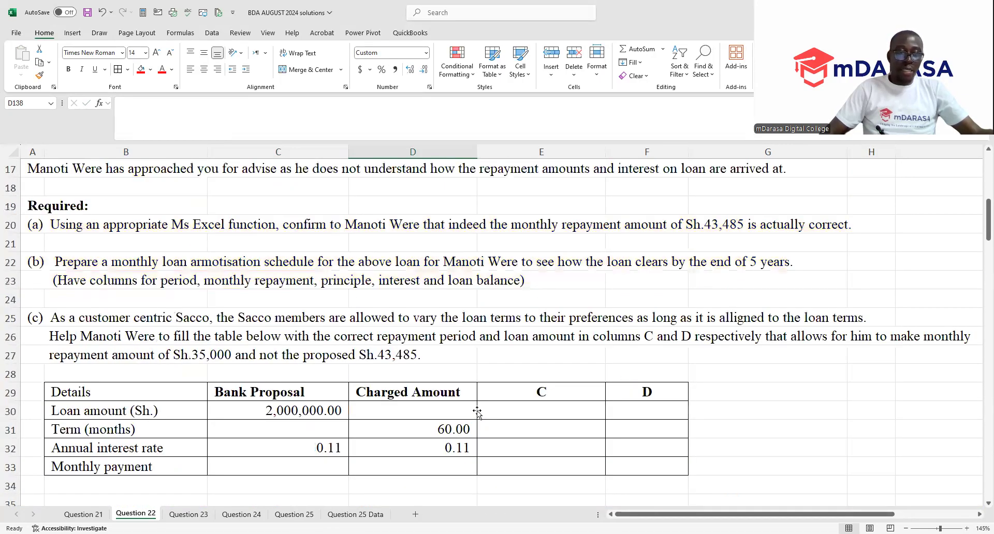
scroll(476, 411, "up", 5)
scroll(468, 392, "down", 11)
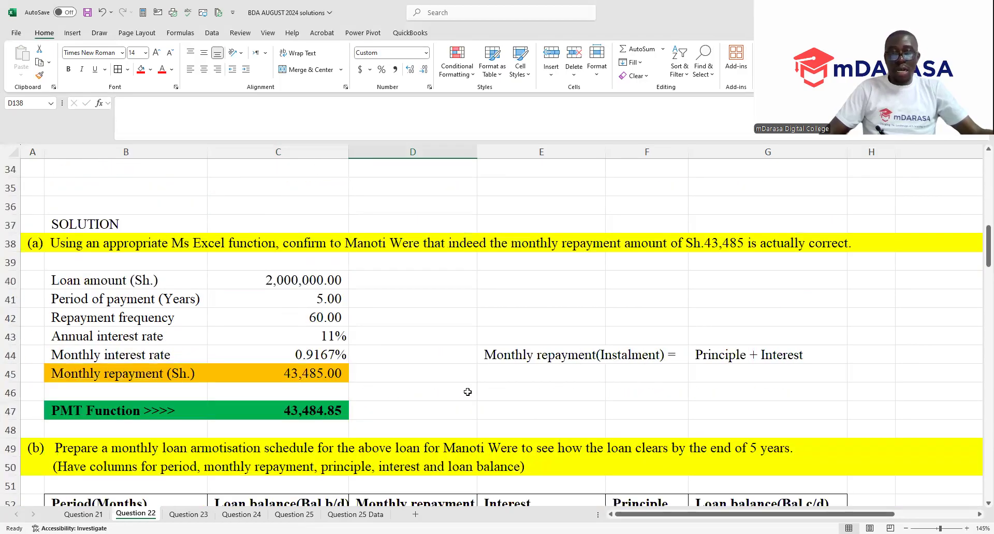
scroll(468, 392, "down", 20)
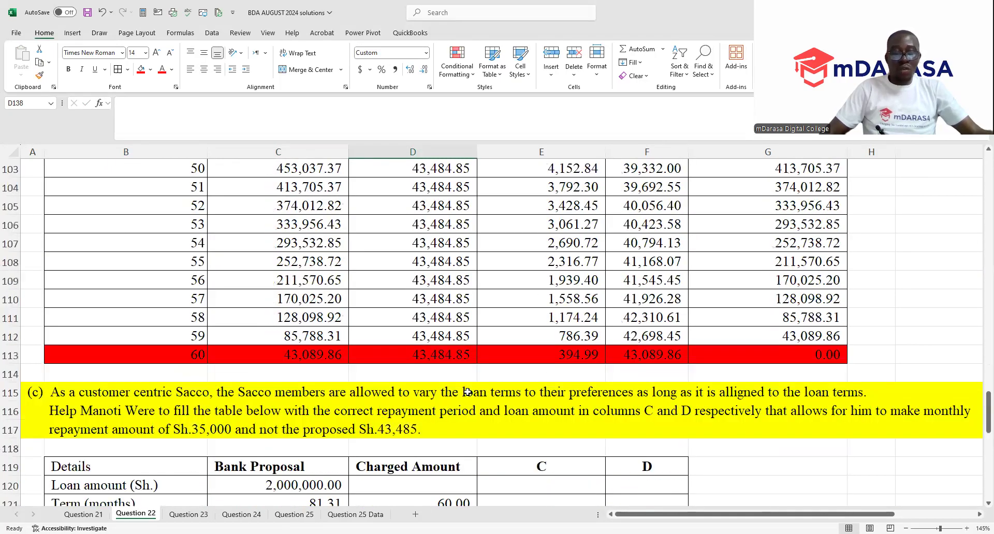
scroll(468, 392, "down", 5)
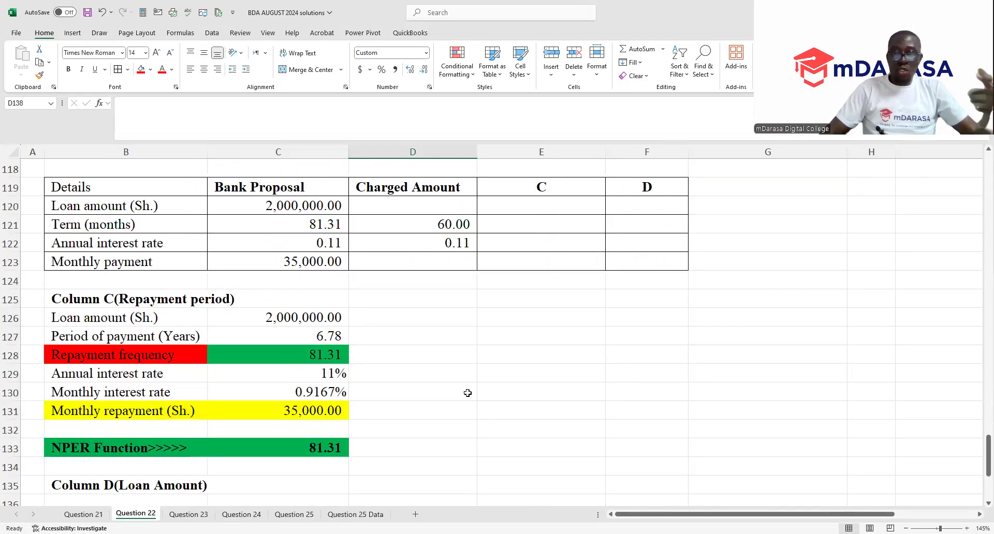